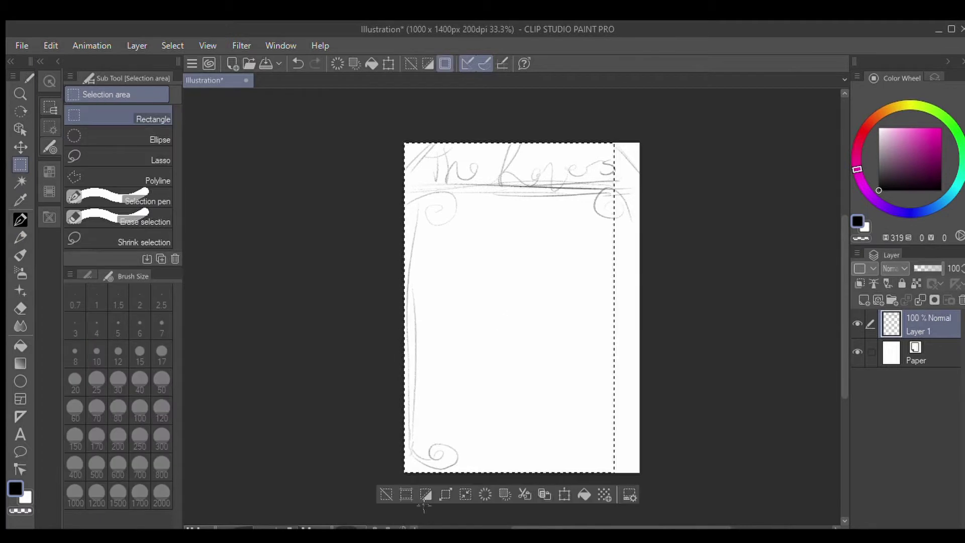
# Step: Crop the canvas to 894 x 1400 px and transform the frame sketch to fit the narrower page
pyautogui.hotkey('ctrl', 'alt', 'c')
pyautogui.moveTo(518, 475)
pyautogui.mouseDown()
pyautogui.moveTo(511, 416)
pyautogui.moveTo(510, 469)
pyautogui.mouseUp()
pyautogui.moveTo(614, 306); pyautogui.dragTo(618, 294)
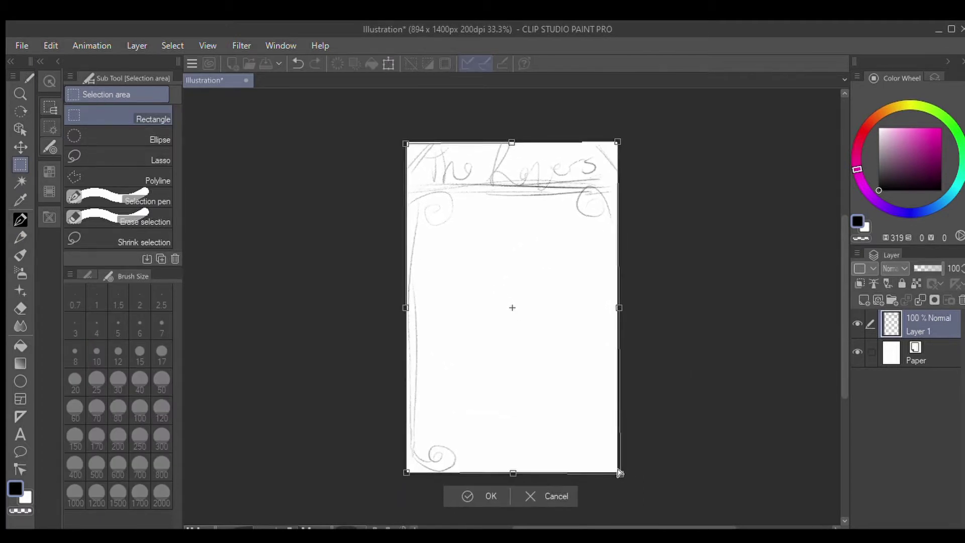
pyautogui.press('Return')
pyautogui.press('b')
pyautogui.press('p')
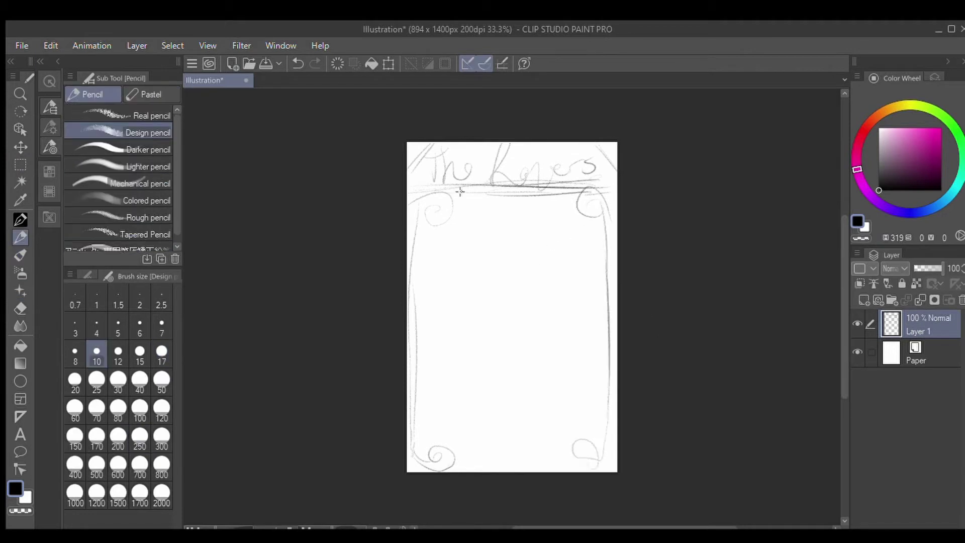
# Step: Undo the last dark pencil strokes beneath the title lettering
pyautogui.press('b')
pyautogui.hotkey('ctrl', 'z')
pyautogui.press('p')
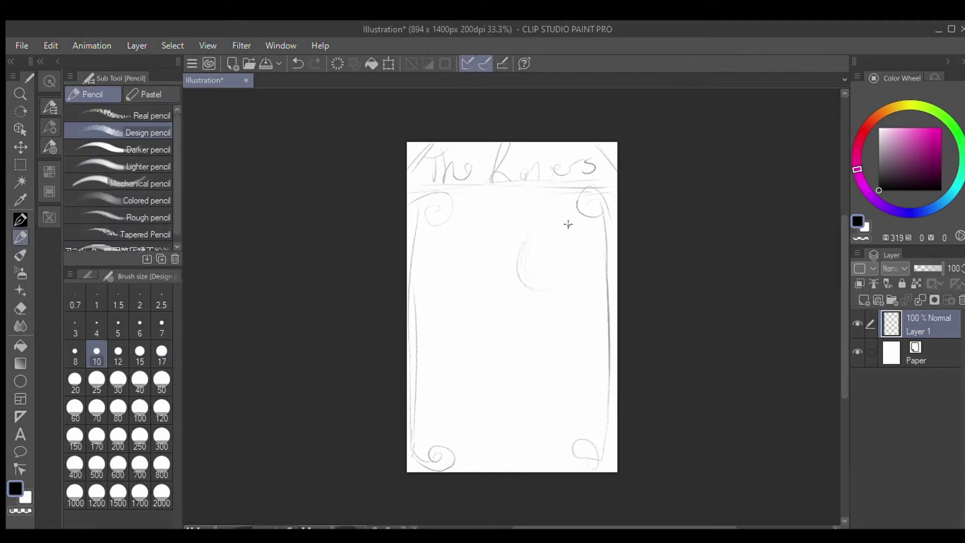
# Step: Try to rough in a head with overlapping circles and guidelines in the upper right part of the frame
pyautogui.scroll(1, 619, 241)
pyautogui.moveTo(523, 146); pyautogui.dragTo(500, 254)
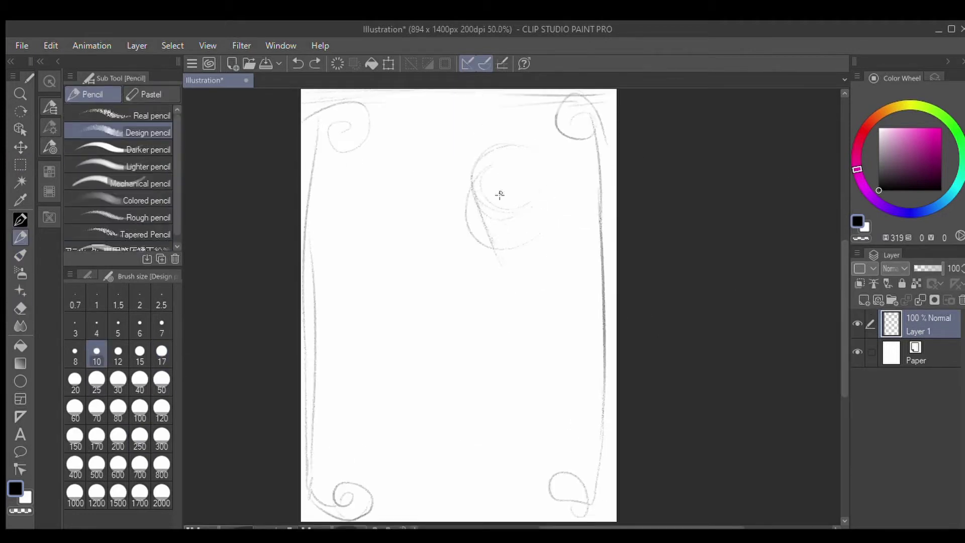
pyautogui.hotkey('ctrl', 'z')
pyautogui.hotkey('ctrl', 'z')
# Step: Sketch two embracing figures with a sweeping cloak on Layer 2, placed toward the right side of the frame
pyautogui.press('p')
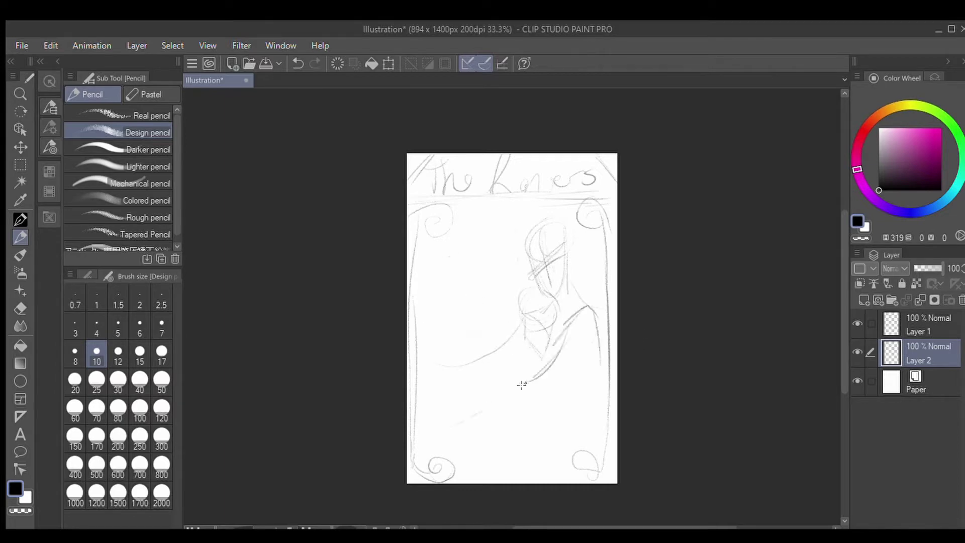
pyautogui.scroll(1, 589, 258)
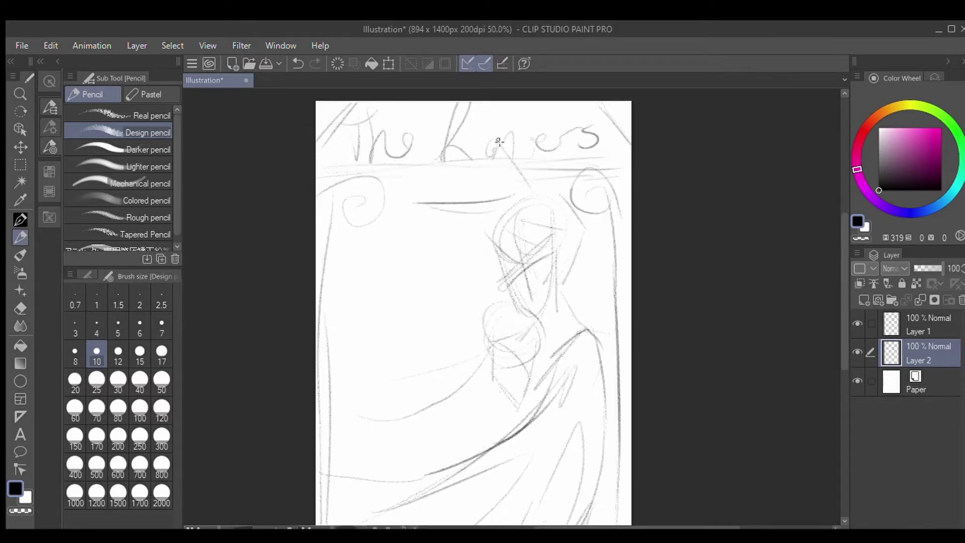
pyautogui.scroll(-3, 758, 336)
pyautogui.moveTo(462, 305); pyautogui.dragTo(508, 305)
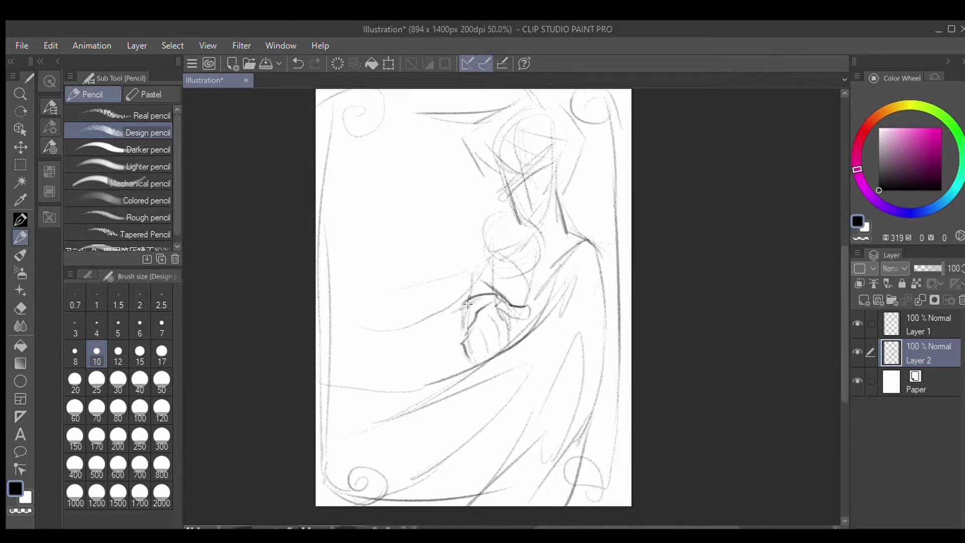
# Step: Erase part of the smaller figure's shoulder, redraw its shoulder and arm darker, and add folds to the cloak
pyautogui.press('e')
pyautogui.moveTo(467, 302)
pyautogui.mouseDown()
pyautogui.moveTo(499, 315)
pyautogui.moveTo(472, 292)
pyautogui.moveTo(505, 347)
pyautogui.mouseUp()
pyautogui.press('p')
pyautogui.moveTo(578, 301); pyautogui.dragTo(551, 347)
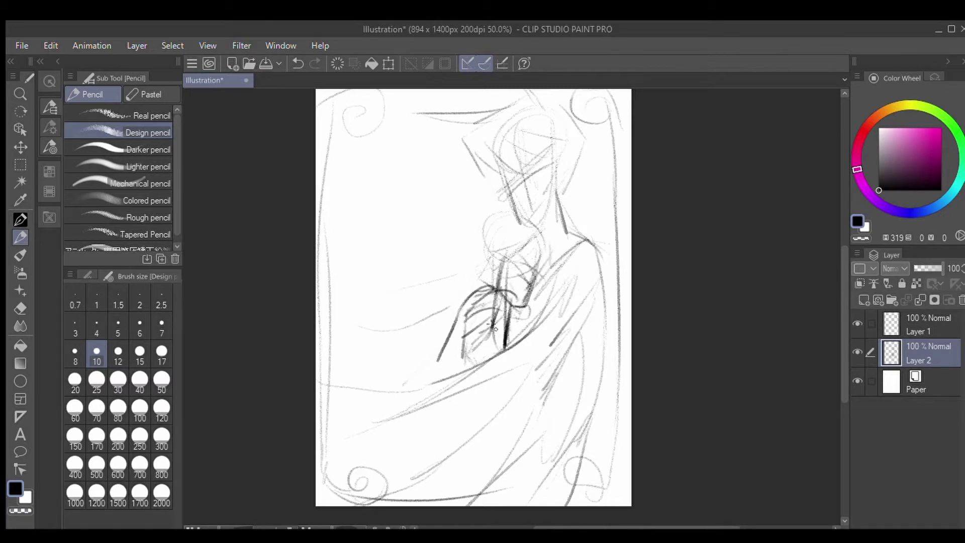
pyautogui.scroll(3, 407, 375)
pyautogui.scroll(-2, 653, 312)
pyautogui.scroll(2, 831, 310)
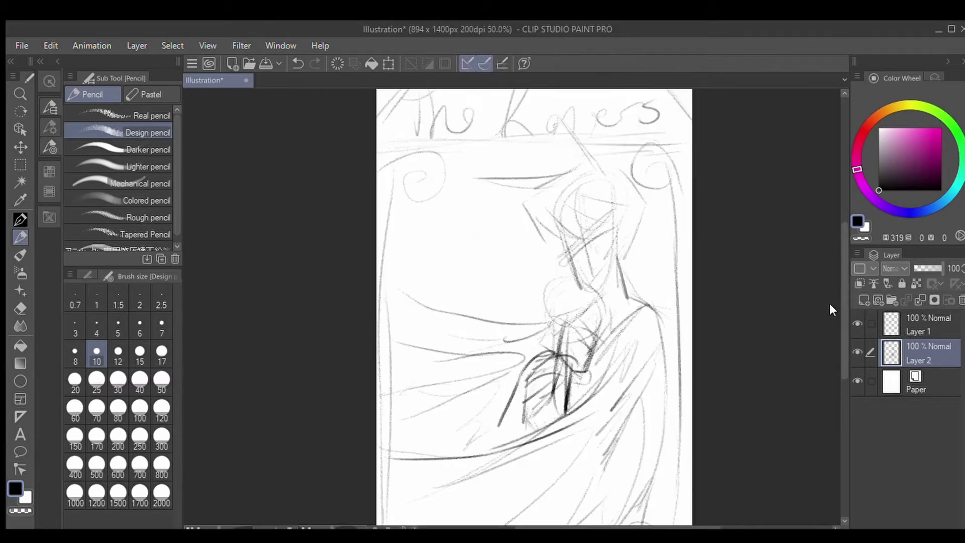
# Step: Transform the figure sketch on Layer 2 so the couple sits closer to the frame's right border
pyautogui.scroll(-2, 829, 303)
pyautogui.hotkey('ctrl', 't')
pyautogui.press('Return')
# Step: Fade the old title sketch with the kneaded eraser and redraw it on Layer 1 as a banner reading "The Lovers"
pyautogui.press('e')
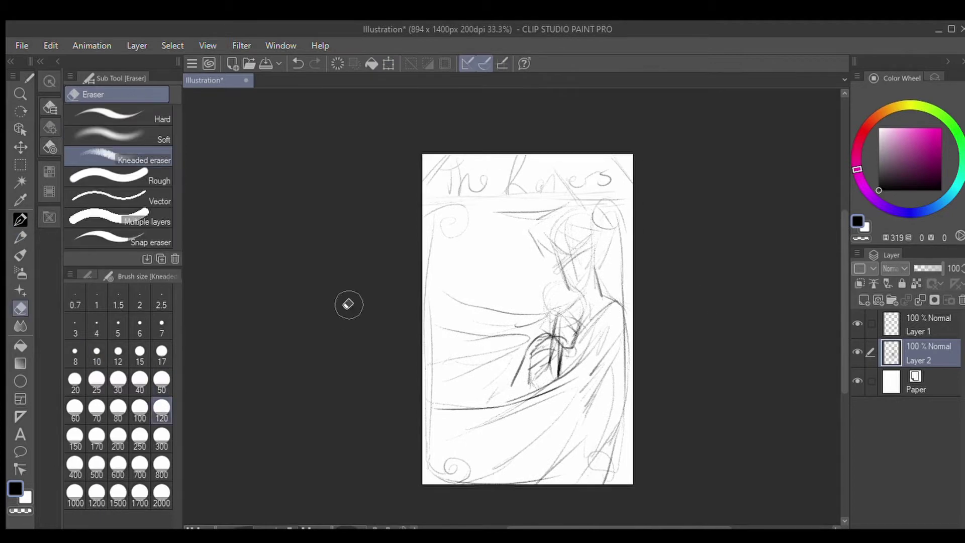
pyautogui.moveTo(453, 178); pyautogui.dragTo(657, 200)
pyautogui.press('p')
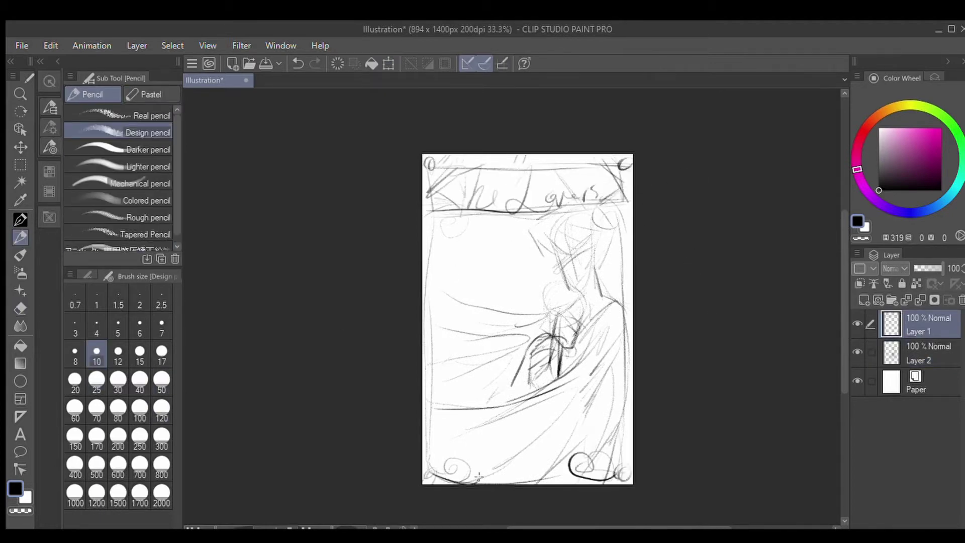
# Step: Darken the frame's side borders and the curls below the banner with pencil strokes on Layer 1
pyautogui.moveTo(449, 214); pyautogui.dragTo(430, 417)
pyautogui.moveTo(613, 201); pyautogui.dragTo(630, 237)
pyautogui.moveTo(598, 221)
pyautogui.mouseDown()
pyautogui.moveTo(618, 206)
pyautogui.moveTo(624, 395)
pyautogui.mouseUp()
pyautogui.moveTo(428, 388); pyautogui.dragTo(425, 467)
pyautogui.moveTo(625, 334); pyautogui.dragTo(622, 463)
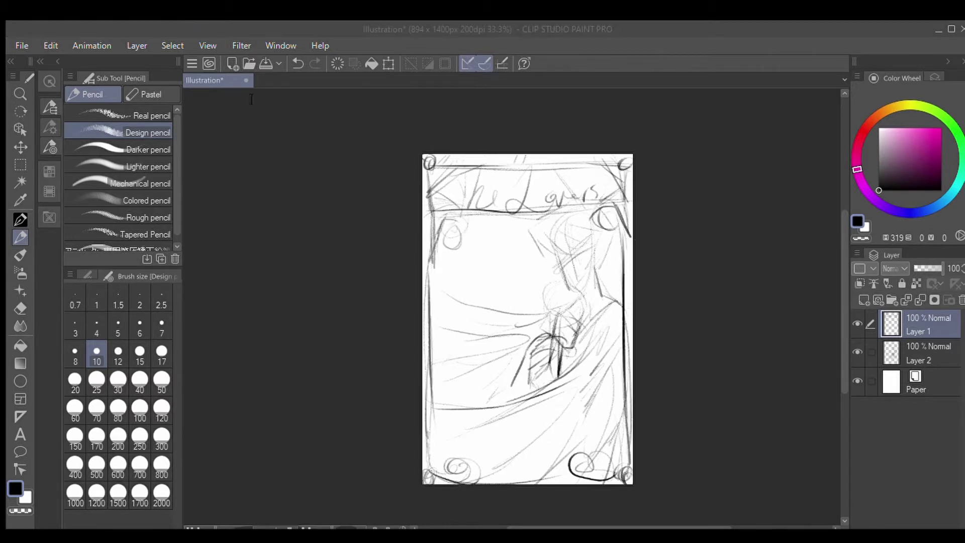
# Step: Add strokes for the cloak's shoulder peak and extend the cloak's upper edge toward the left border
pyautogui.click(332, 288)
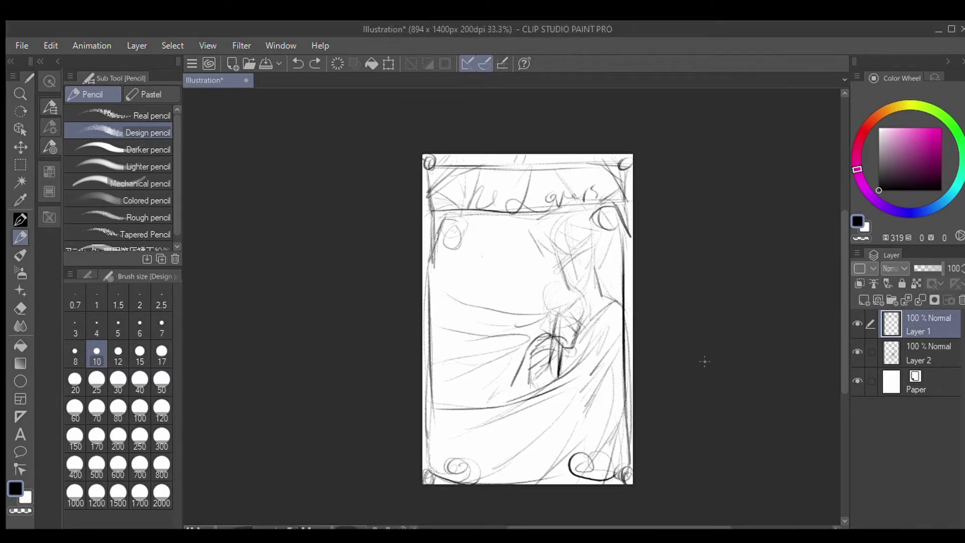
pyautogui.moveTo(616, 304); pyautogui.dragTo(621, 312)
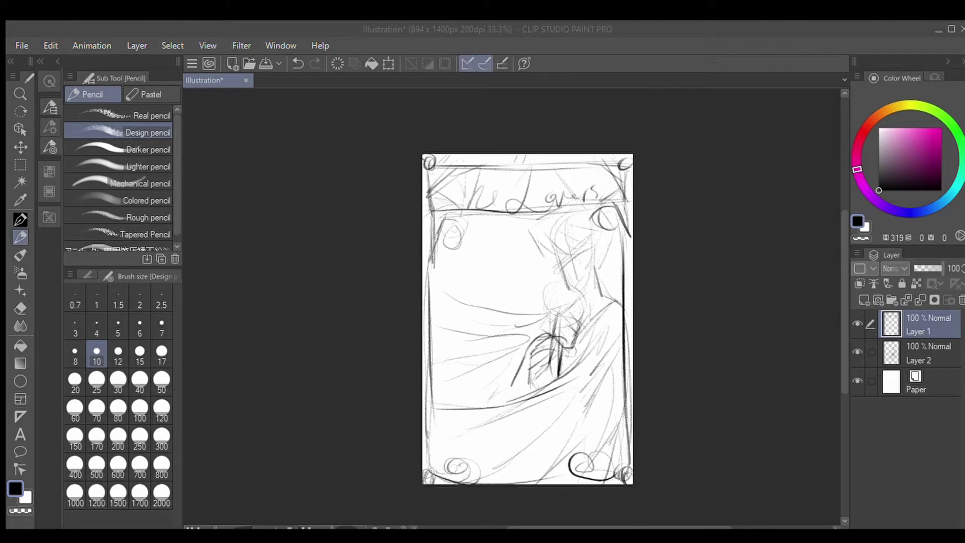
pyautogui.moveTo(439, 276); pyautogui.dragTo(462, 304)
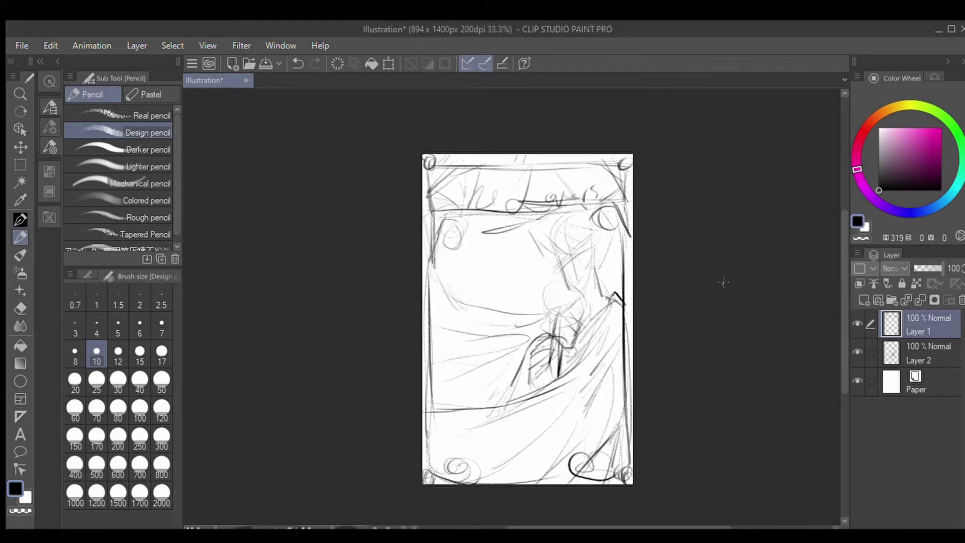
# Step: Erase the banner's crowded corners and redraw its pointed ends with clean angled pencil lines
pyautogui.scroll(1, 702, 268)
pyautogui.moveTo(484, 177); pyautogui.dragTo(525, 224)
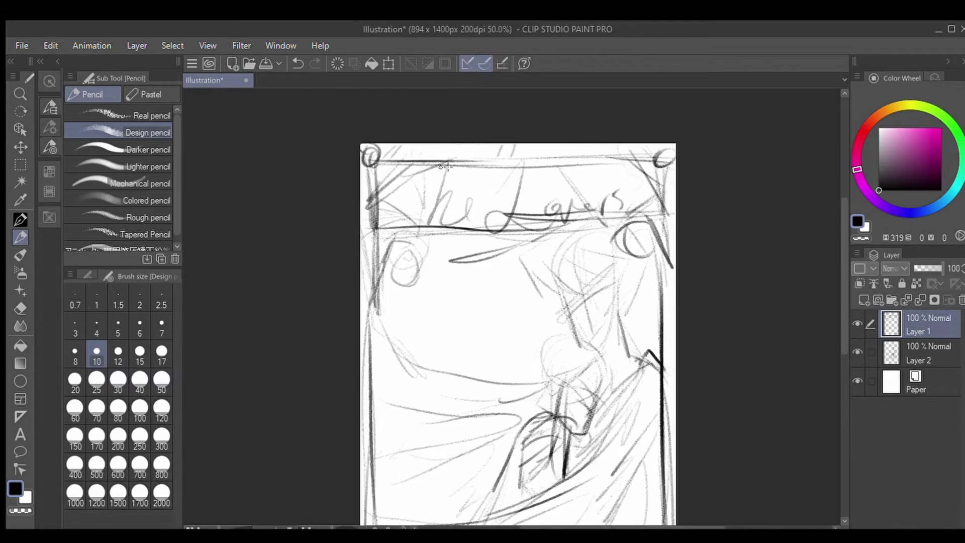
pyautogui.press('e')
pyautogui.moveTo(397, 169); pyautogui.dragTo(375, 229)
pyautogui.moveTo(664, 153); pyautogui.dragTo(666, 224)
pyautogui.moveTo(669, 171); pyautogui.dragTo(661, 186)
pyautogui.press('p')
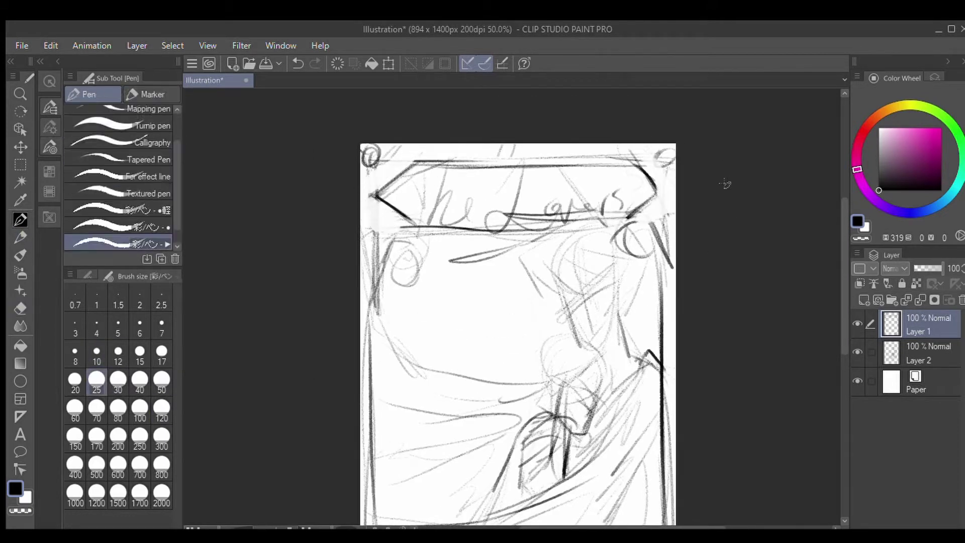
pyautogui.press('p')
pyautogui.moveTo(377, 184); pyautogui.dragTo(399, 162)
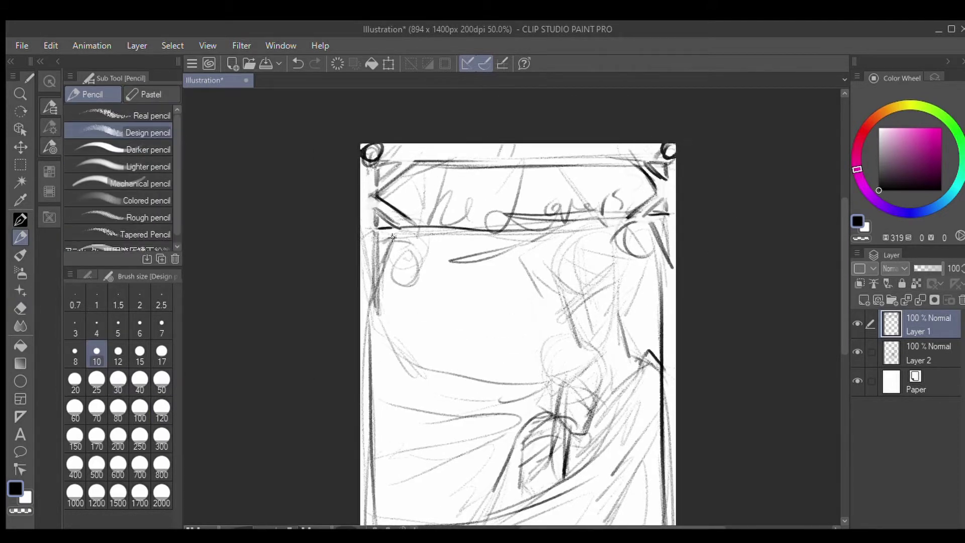
# Step: Draw a thick divider line across the full page width below the banner with pencil size 25
pyautogui.moveTo(433, 222); pyautogui.dragTo(639, 217)
pyautogui.hotkey('ctrl', 'z')
pyautogui.press(']')
pyautogui.press(']')
pyautogui.press(']')
pyautogui.press(']')
pyautogui.press(']')
pyautogui.moveTo(410, 232); pyautogui.dragTo(631, 230)
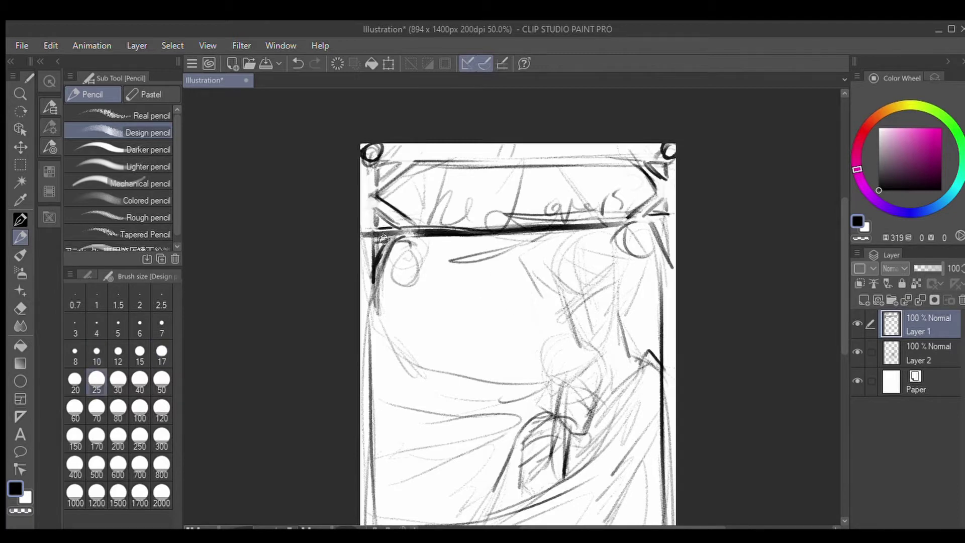
pyautogui.moveTo(361, 233); pyautogui.dragTo(676, 229)
# Step: Thicken the scroll curls in the four corners of the picture frame with pencil size 17
pyautogui.moveTo(457, 309); pyautogui.dragTo(456, 275)
pyautogui.press('[')
pyautogui.press('[')
pyautogui.moveTo(402, 232); pyautogui.dragTo(426, 217)
pyautogui.moveTo(382, 205); pyautogui.dragTo(362, 223)
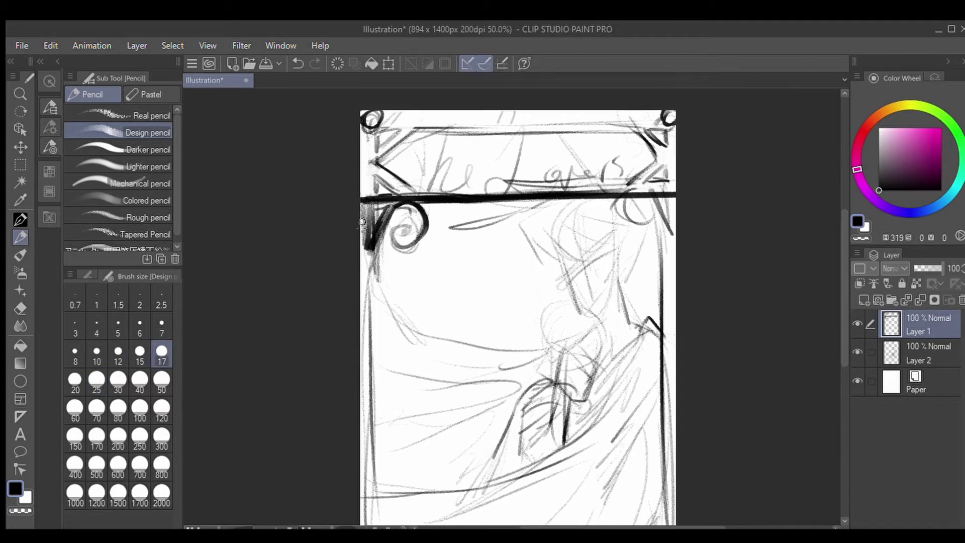
pyautogui.moveTo(636, 200); pyautogui.dragTo(623, 241)
pyautogui.scroll(-5, 367, 430)
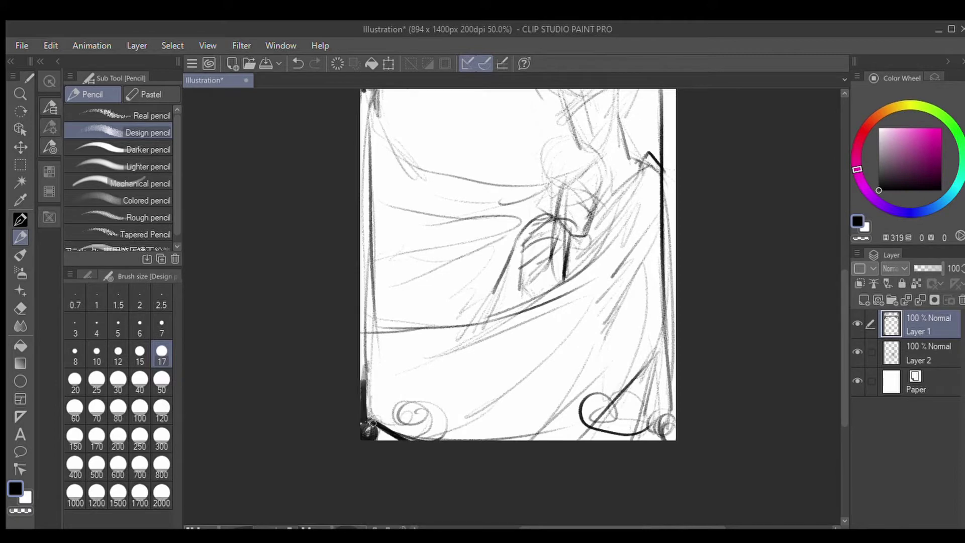
pyautogui.moveTo(371, 424); pyautogui.dragTo(406, 416)
pyautogui.hotkey('ctrl', '-')
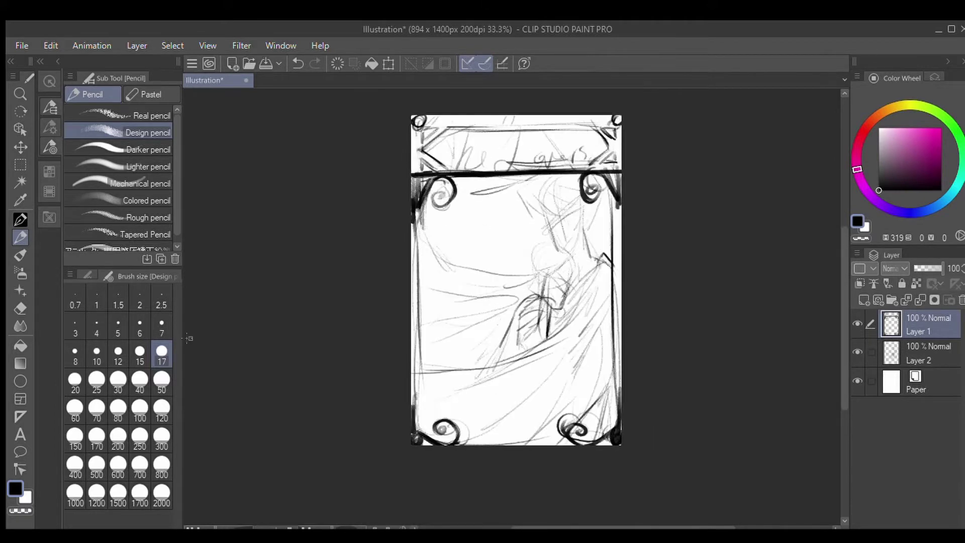
# Step: Thicken the left and right frame borders and the banner's angled ends with pencil size 25
pyautogui.press(']')
pyautogui.press(']')
pyautogui.moveTo(413, 217); pyautogui.dragTo(412, 433)
pyautogui.moveTo(620, 194); pyautogui.dragTo(620, 428)
pyautogui.scroll(1, 598, 211)
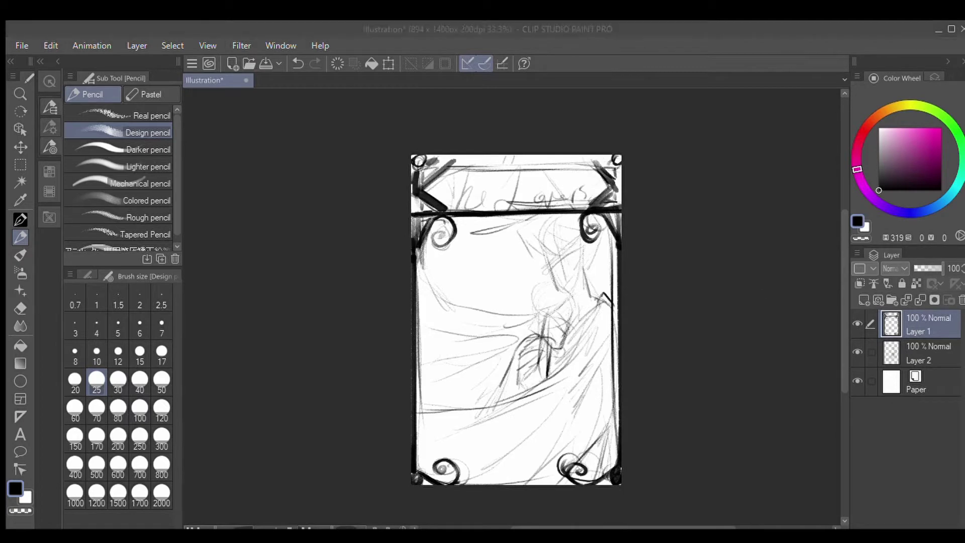
# Step: Switch to Layer 2 and add darker strokes around the top of the taller figure's head with pencil size 12
pyautogui.hotkey('alt', '[')
pyautogui.moveTo(520, 205)
pyautogui.mouseDown()
pyautogui.moveTo(560, 197)
pyautogui.moveTo(583, 294)
pyautogui.mouseUp()
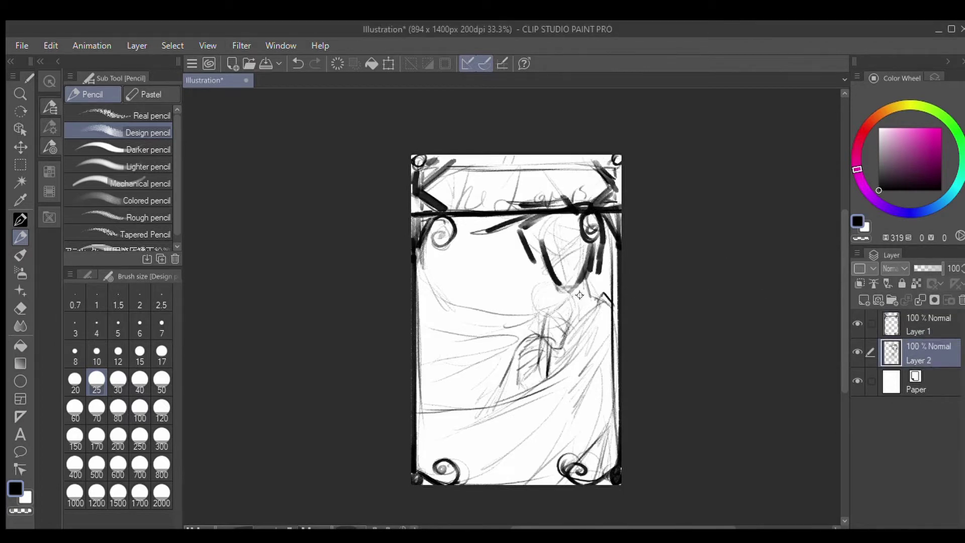
pyautogui.hotkey('ctrl', 'z')
pyautogui.press('[')
pyautogui.press('[')
pyautogui.press('[')
pyautogui.press('[')
pyautogui.hotkey('ctrl', '+')
pyautogui.scroll(1, 816, 336)
pyautogui.moveTo(530, 218); pyautogui.dragTo(563, 231)
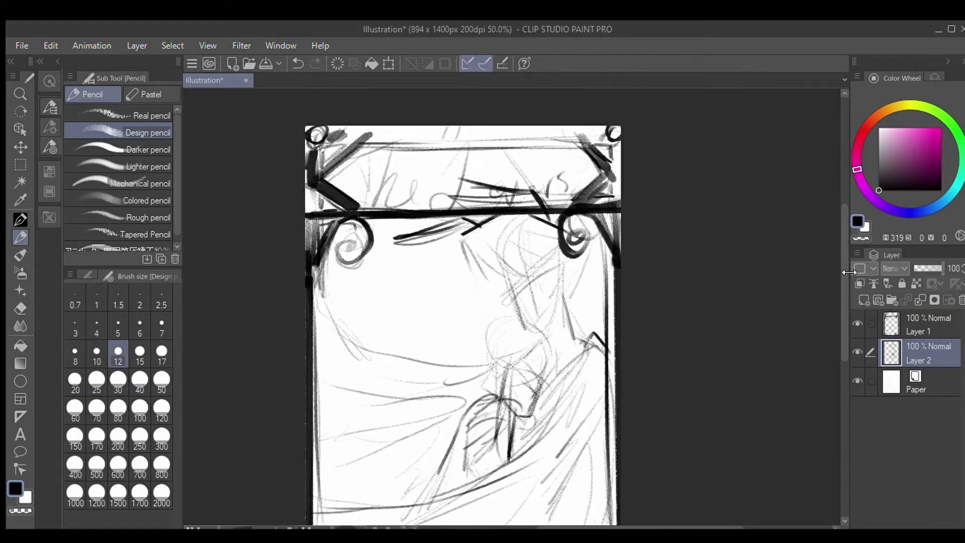
# Step: Outline the taller figure's jaw down to the chin with pencil size 10, undoing the unwanted strokes
pyautogui.scroll(-1, 849, 271)
pyautogui.hotkey('ctrl', '+')
pyautogui.hotkey('ctrl', '+')
pyautogui.press('[')
pyautogui.scroll(1, 503, 302)
pyautogui.moveTo(426, 217); pyautogui.dragTo(491, 369)
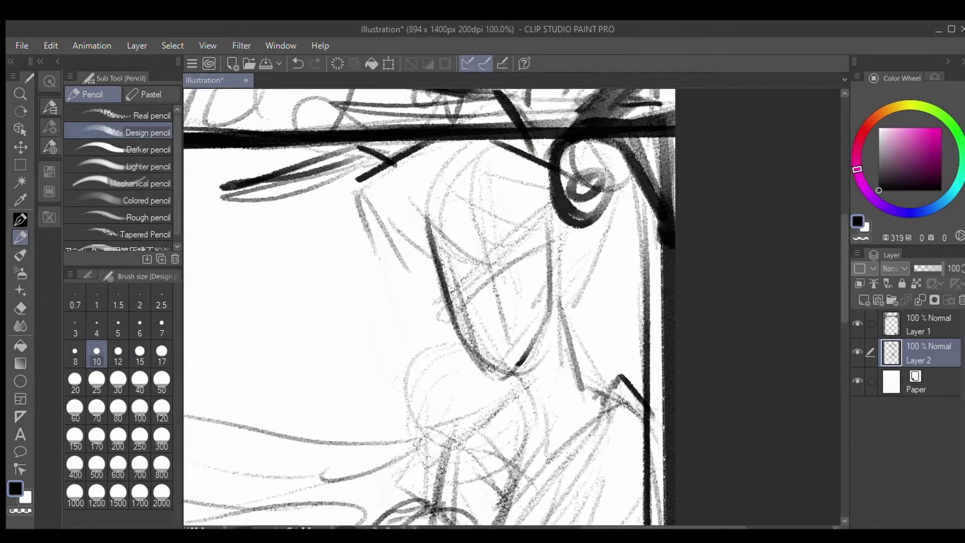
pyautogui.hotkey('ctrl', 'z')
pyautogui.hotkey('ctrl', 'z')
pyautogui.moveTo(550, 252); pyautogui.dragTo(505, 384)
pyautogui.moveTo(427, 239); pyautogui.dragTo(503, 383)
pyautogui.hotkey('ctrl', 'z')
# Step: Sketch the taller figure's nose, mouth and chin in profile, erasing the guidelines that cross the face
pyautogui.moveTo(467, 229); pyautogui.dragTo(494, 327)
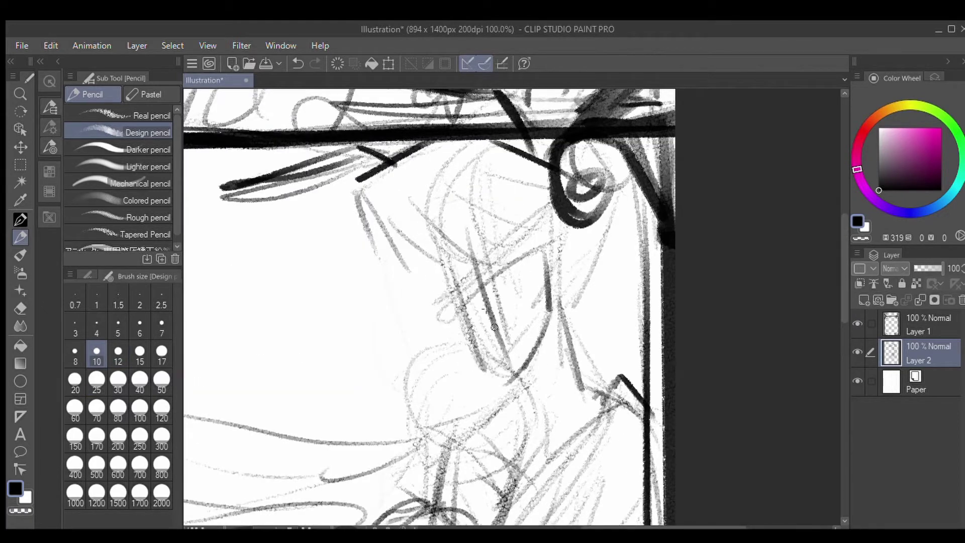
pyautogui.moveTo(434, 318); pyautogui.dragTo(503, 382)
pyautogui.press('e')
pyautogui.moveTo(482, 272)
pyautogui.mouseDown()
pyautogui.moveTo(491, 369)
pyautogui.moveTo(472, 273)
pyautogui.moveTo(439, 314)
pyautogui.mouseUp()
pyautogui.press('p')
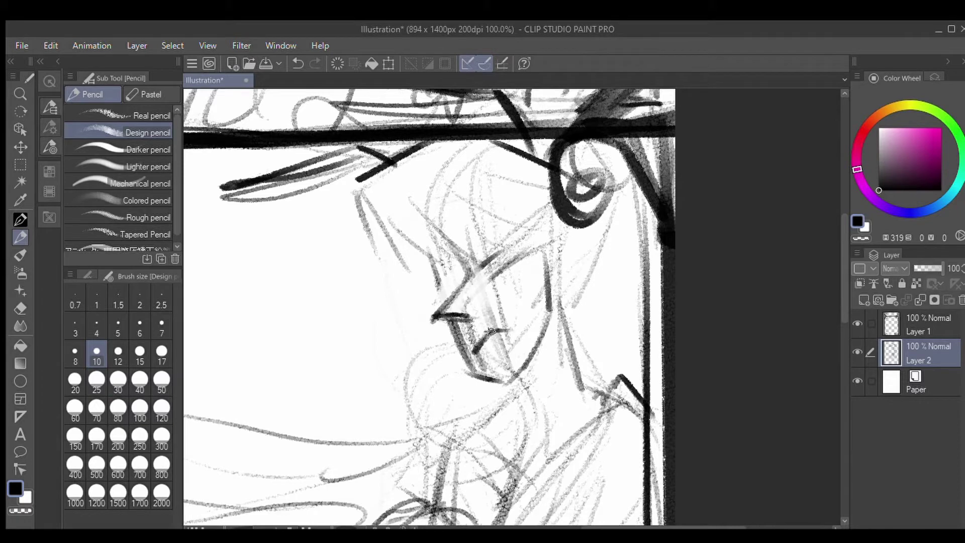
# Step: Undo the curved mouth stroke and redraw the taller figure's mouth as a short straight line
pyautogui.hotkey('ctrl', 'z')
pyautogui.press('[')
pyautogui.press('[')
pyautogui.press(']')
pyautogui.press(']')
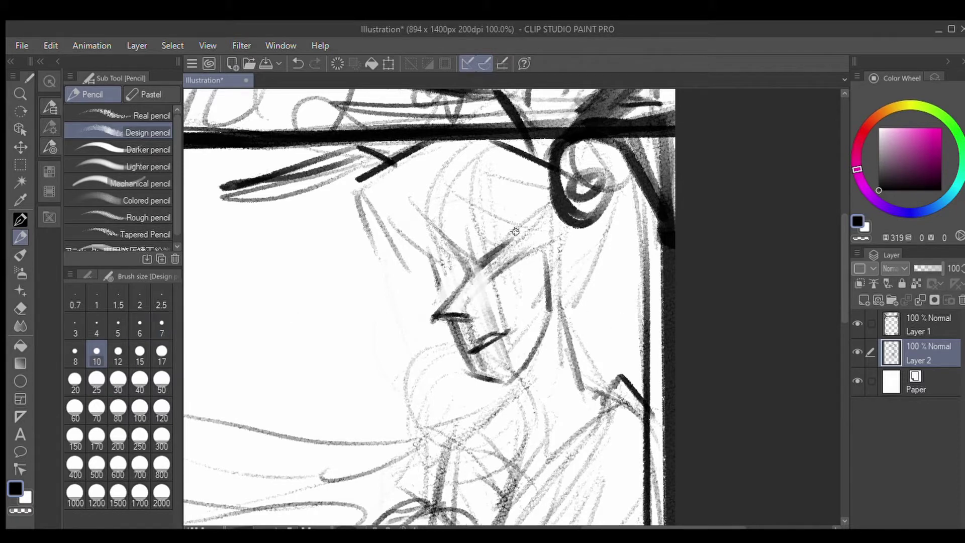
# Step: Draw the taller figure's fringe, the side locks by the ear and the pointed strands in front of the face
pyautogui.moveTo(427, 228); pyautogui.dragTo(533, 259)
pyautogui.moveTo(531, 334); pyautogui.dragTo(547, 292)
pyautogui.moveTo(553, 314); pyautogui.dragTo(595, 271)
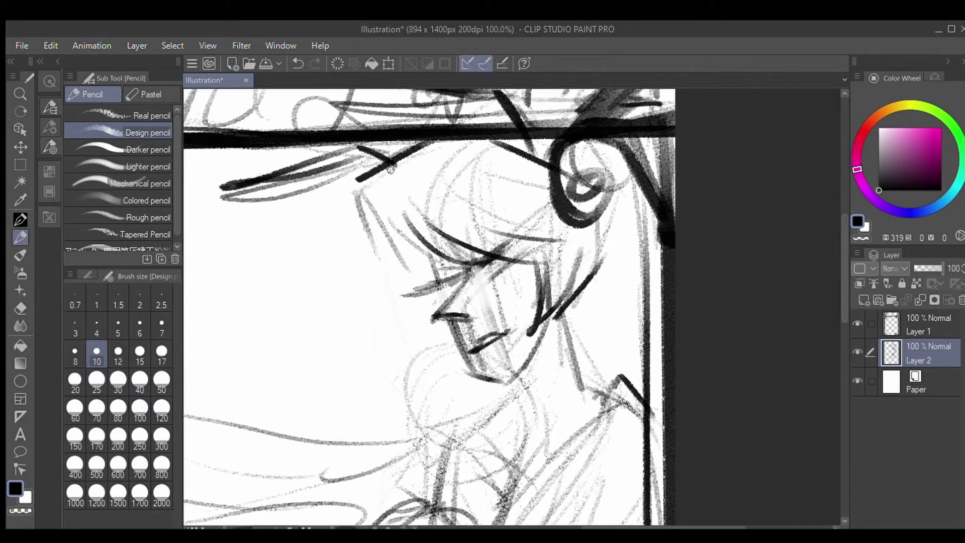
pyautogui.moveTo(355, 211); pyautogui.dragTo(425, 279)
pyautogui.moveTo(395, 354); pyautogui.dragTo(447, 327)
pyautogui.moveTo(412, 364); pyautogui.dragTo(438, 354)
# Step: Outline the smaller figure's head and add spiky hair strands along the side facing the cloak
pyautogui.moveTo(843, 293); pyautogui.dragTo(843, 328)
pyautogui.moveTo(468, 231); pyautogui.dragTo(417, 339)
pyautogui.moveTo(517, 254); pyautogui.dragTo(533, 319)
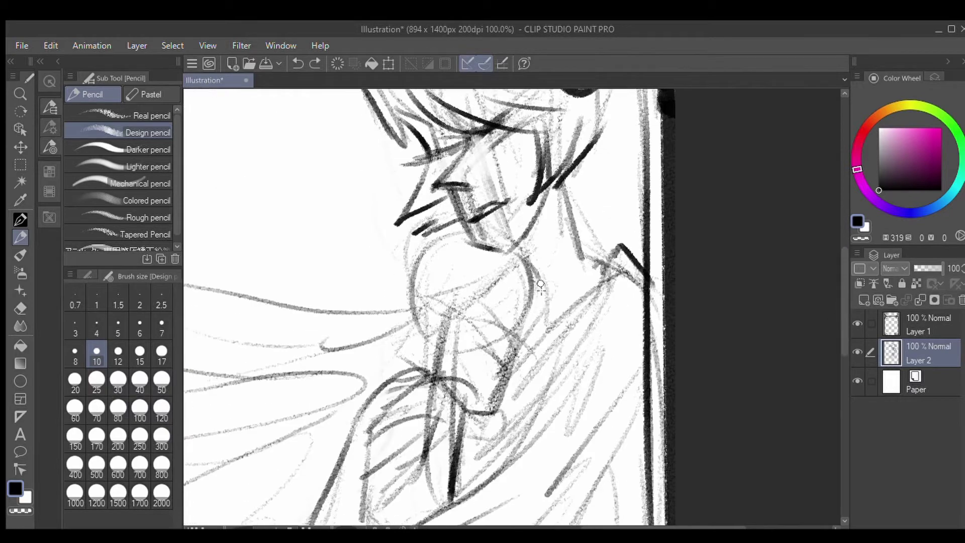
pyautogui.moveTo(530, 269); pyautogui.dragTo(535, 322)
pyautogui.moveTo(515, 331); pyautogui.dragTo(545, 343)
pyautogui.moveTo(540, 349); pyautogui.dragTo(517, 369)
pyautogui.moveTo(563, 305); pyautogui.dragTo(520, 332)
pyautogui.moveTo(541, 250); pyautogui.dragTo(573, 275)
pyautogui.moveTo(551, 258); pyautogui.dragTo(563, 280)
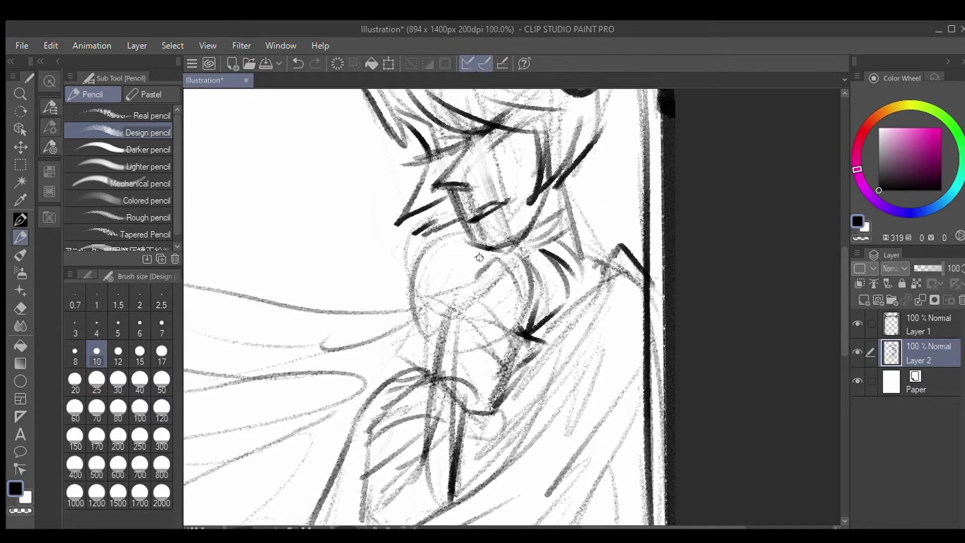
# Step: Draw the smaller figure's parted fringe and the long hair strands falling on the left side of its head
pyautogui.moveTo(479, 257); pyautogui.dragTo(520, 246)
pyautogui.moveTo(460, 221); pyautogui.dragTo(380, 251)
pyautogui.moveTo(475, 266); pyautogui.dragTo(422, 332)
pyautogui.moveTo(432, 244); pyautogui.dragTo(380, 352)
pyautogui.moveTo(470, 312); pyautogui.dragTo(429, 405)
pyautogui.scroll(-2, 515, 419)
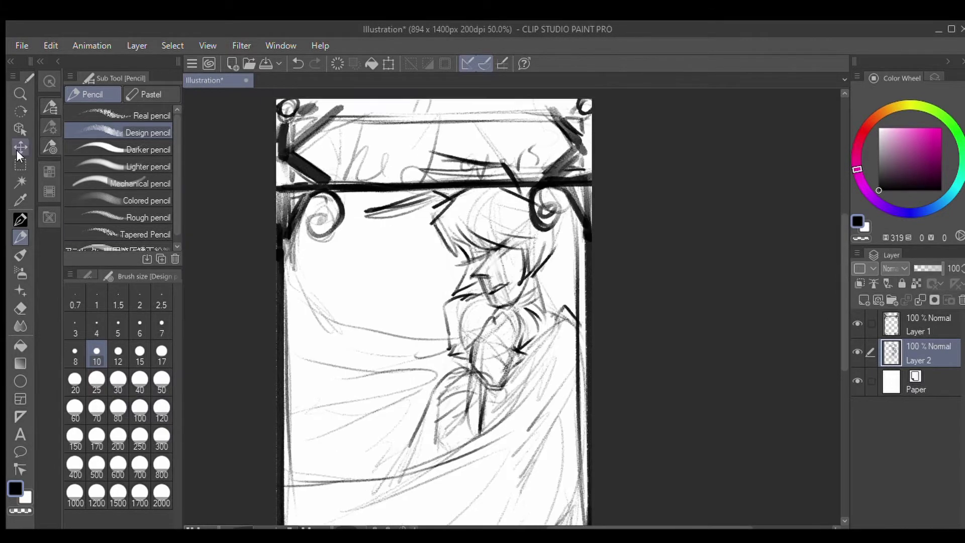
# Step: Lasso the taller figure's head on Layer 2, transform it slightly to the right and deselect it
pyautogui.click(20, 163)
pyautogui.moveTo(374, 221); pyautogui.dragTo(382, 249)
pyautogui.hotkey('ctrl', 't')
pyautogui.scroll(-2, 527, 261)
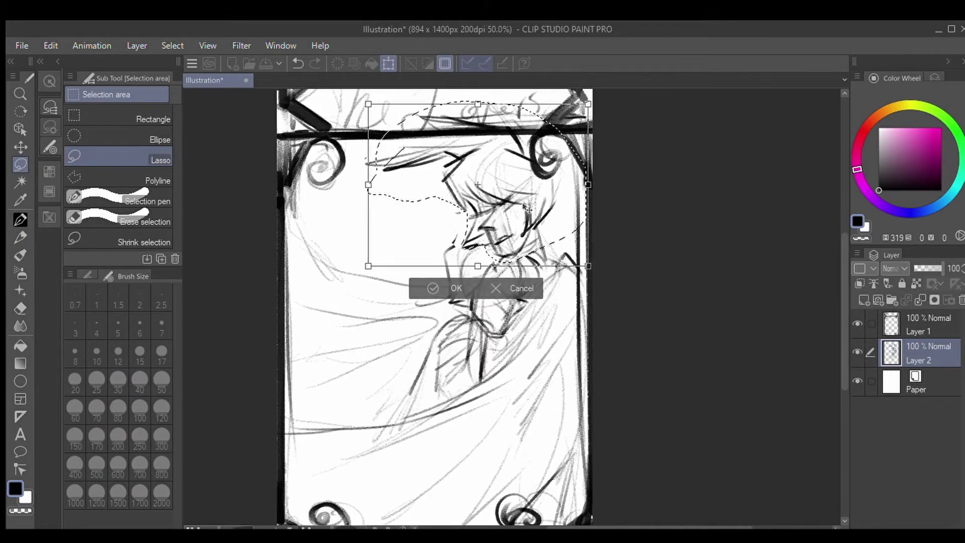
pyautogui.press('Return')
pyautogui.hotkey('ctrl', 'd')
# Step: Draw pointed hair strands at the back of the taller figure's head below the frame curl
pyautogui.scroll(1, 559, 235)
pyautogui.press('e')
pyautogui.press('p')
pyautogui.moveTo(573, 219); pyautogui.dragTo(528, 271)
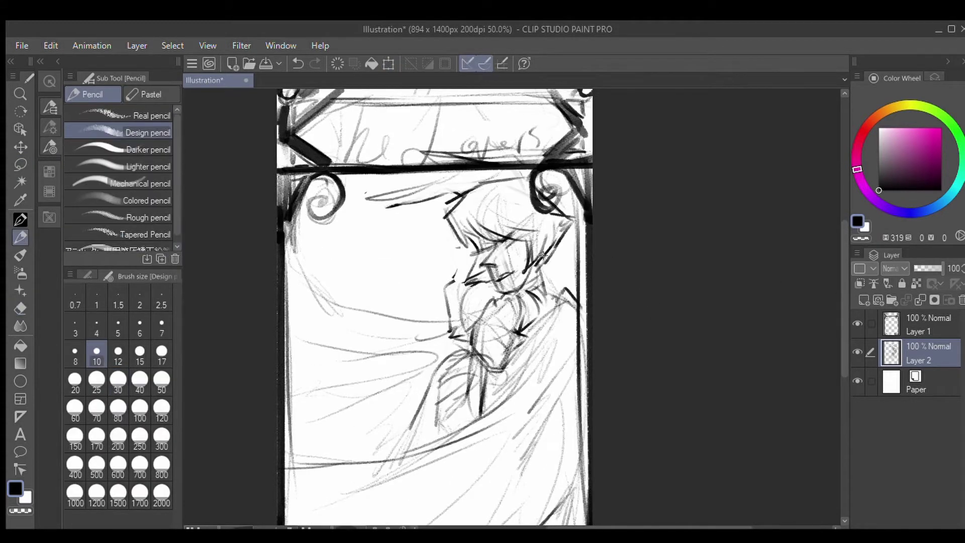
# Step: Add loose pencil strands across the crown and fringe of the taller figure's hair
pyautogui.moveTo(520, 204); pyautogui.dragTo(480, 229)
pyautogui.moveTo(515, 180); pyautogui.dragTo(448, 223)
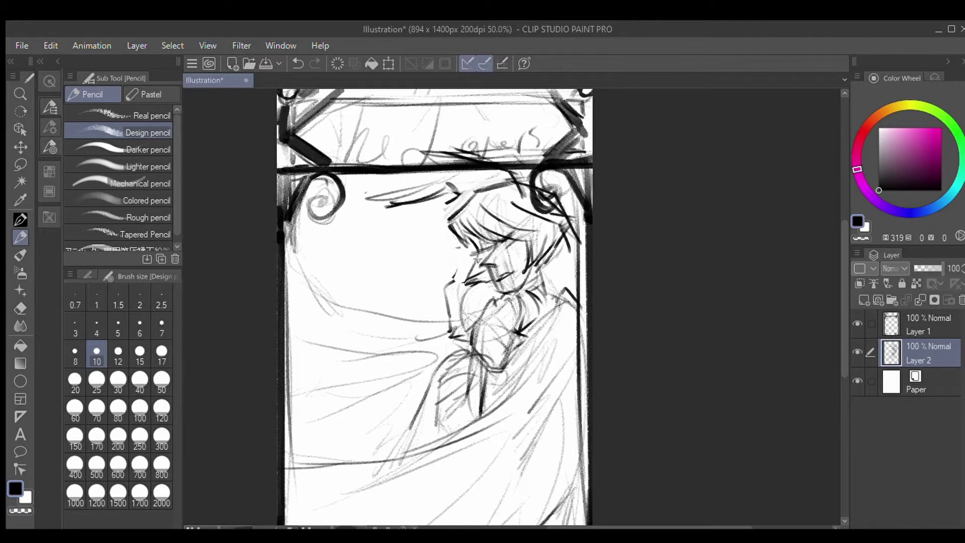
# Step: Draw the cloak's sweeping front edge, its diagonal lower folds and the curved folds behind the figures with the pencil at size 17
pyautogui.scroll(-3, 478, 260)
pyautogui.click(162, 352)
pyautogui.moveTo(285, 378); pyautogui.dragTo(566, 200)
pyautogui.moveTo(293, 417); pyautogui.dragTo(395, 480)
pyautogui.moveTo(552, 322); pyautogui.dragTo(440, 483)
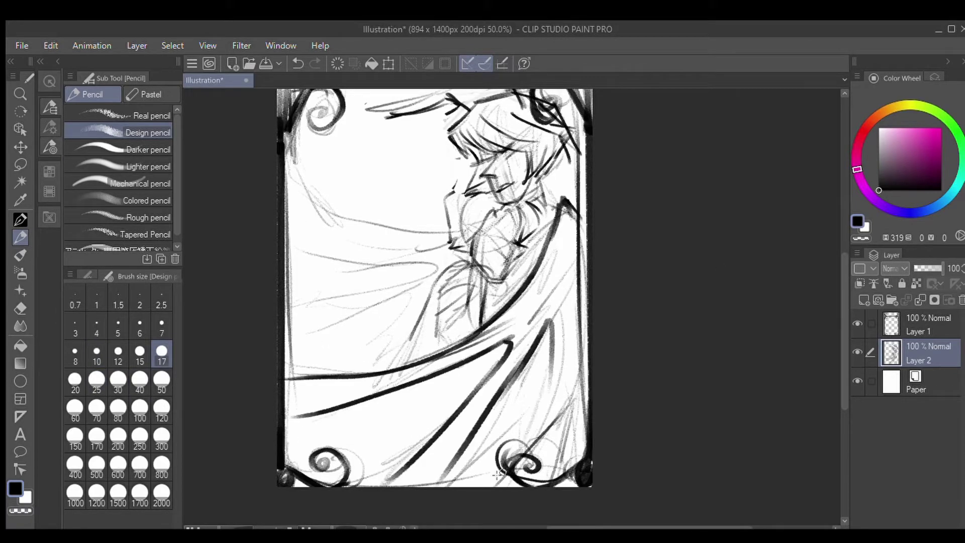
pyautogui.moveTo(498, 473); pyautogui.dragTo(550, 284)
pyautogui.moveTo(287, 171); pyautogui.dragTo(445, 236)
pyautogui.moveTo(286, 236); pyautogui.dragTo(422, 334)
# Step: Outline the hand gripping the cloak's front edge and its upper finger with the pencil at size 10
pyautogui.scroll(1, 438, 377)
pyautogui.click(75, 352)
pyautogui.moveTo(395, 384)
pyautogui.mouseDown()
pyautogui.moveTo(431, 282)
pyautogui.moveTo(479, 249)
pyautogui.mouseUp()
pyautogui.scroll(1, 437, 289)
pyautogui.click(96, 352)
pyautogui.moveTo(438, 286); pyautogui.dragTo(477, 248)
pyautogui.moveTo(421, 376); pyautogui.dragTo(513, 272)
pyautogui.hotkey('ctrl', 'z')
# Step: Draw the remaining finger lines and a short wrist line on the hand gripping the cloak
pyautogui.moveTo(435, 327); pyautogui.dragTo(500, 294)
pyautogui.moveTo(430, 350); pyautogui.dragTo(495, 323)
pyautogui.moveTo(432, 373); pyautogui.dragTo(475, 355)
pyautogui.moveTo(432, 286); pyautogui.dragTo(413, 416)
pyautogui.hotkey('ctrl', 'z')
pyautogui.moveTo(455, 365); pyautogui.dragTo(453, 403)
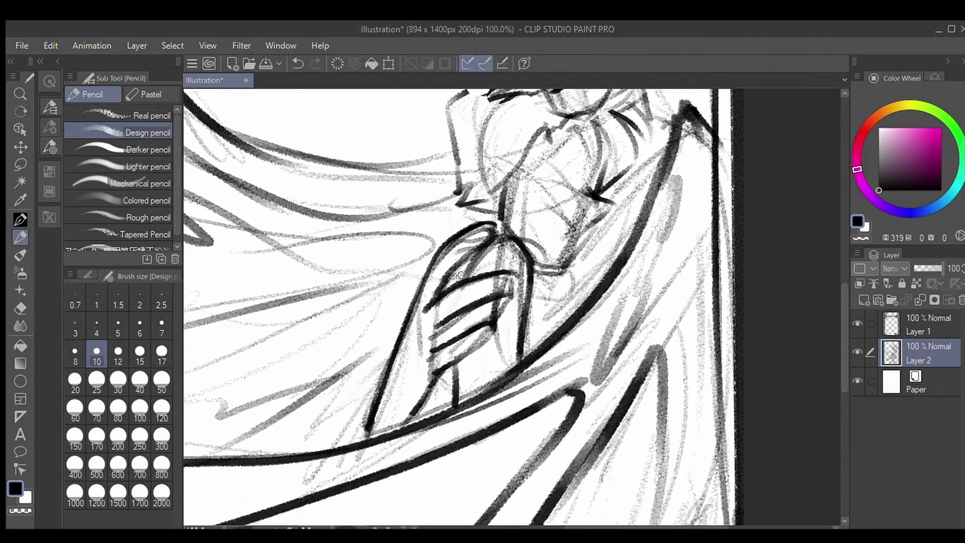
# Step: Lasso the gripping hand on Layer 2, adjust its placement slightly and deselect it
pyautogui.scroll(-2, 456, 274)
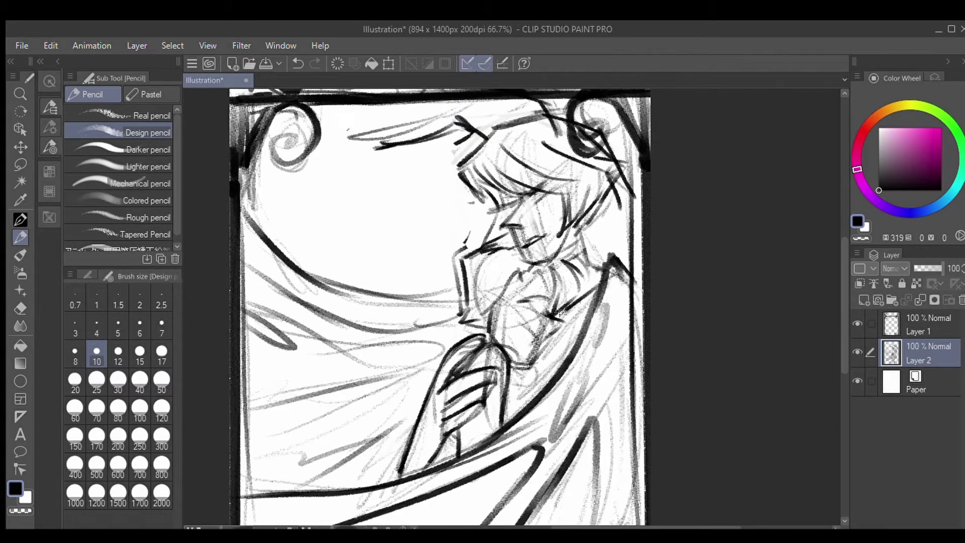
pyautogui.scroll(-1, 597, 372)
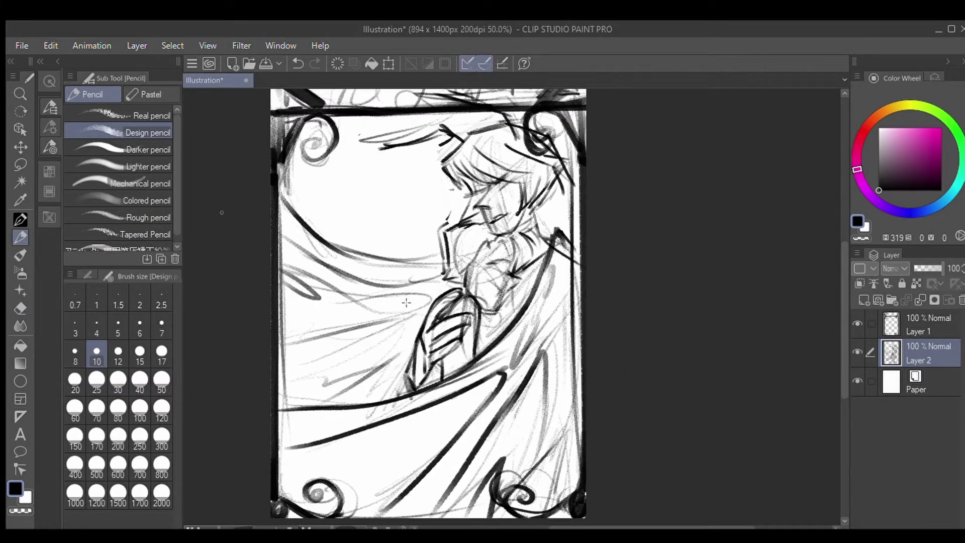
pyautogui.press('m')
pyautogui.moveTo(407, 382); pyautogui.dragTo(405, 359)
pyautogui.scroll(1, 630, 339)
pyautogui.click(630, 339)
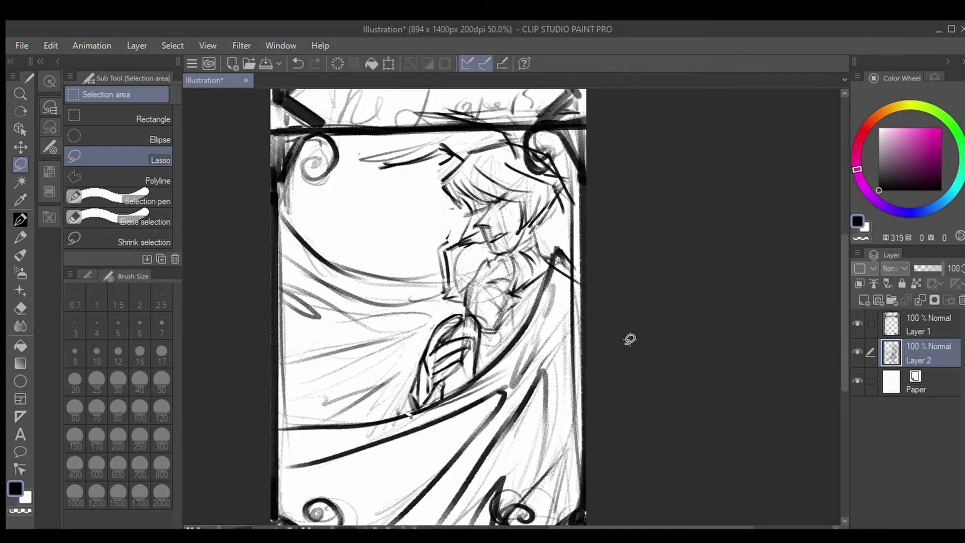
pyautogui.press('Delete')
pyautogui.scroll(1, 630, 339)
pyautogui.press('p')
pyautogui.scroll(2, 485, 387)
pyautogui.moveTo(422, 420); pyautogui.dragTo(481, 405)
pyautogui.moveTo(442, 372); pyautogui.dragTo(420, 418)
pyautogui.moveTo(410, 337)
pyautogui.mouseDown()
pyautogui.moveTo(482, 286)
pyautogui.moveTo(491, 317)
pyautogui.mouseUp()
pyautogui.moveTo(424, 418)
pyautogui.mouseDown()
pyautogui.moveTo(491, 355)
pyautogui.moveTo(427, 382)
pyautogui.moveTo(402, 432)
pyautogui.mouseUp()
pyautogui.hotkey('ctrl', 'z')
pyautogui.hotkey('ctrl', 'z')
pyautogui.hotkey('ctrl', 'z')
pyautogui.press('p')
pyautogui.press('p')
pyautogui.moveTo(430, 362); pyautogui.dragTo(435, 447)
pyautogui.moveTo(465, 274); pyautogui.dragTo(493, 282)
pyautogui.hotkey('ctrl', 'z')
pyautogui.press('p')
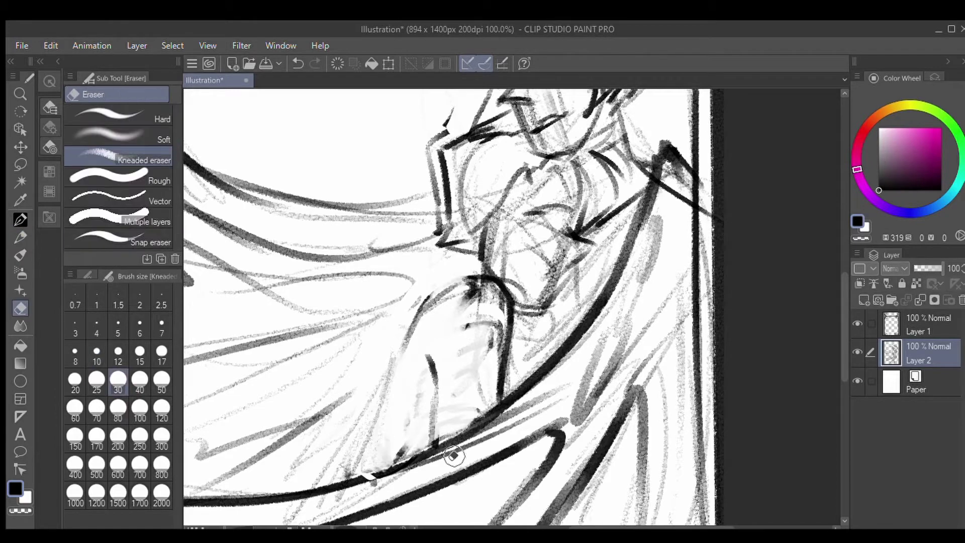
pyautogui.press('p')
pyautogui.moveTo(417, 317); pyautogui.dragTo(397, 417)
pyautogui.moveTo(444, 375); pyautogui.dragTo(420, 417)
pyautogui.moveTo(432, 352); pyautogui.dragTo(429, 383)
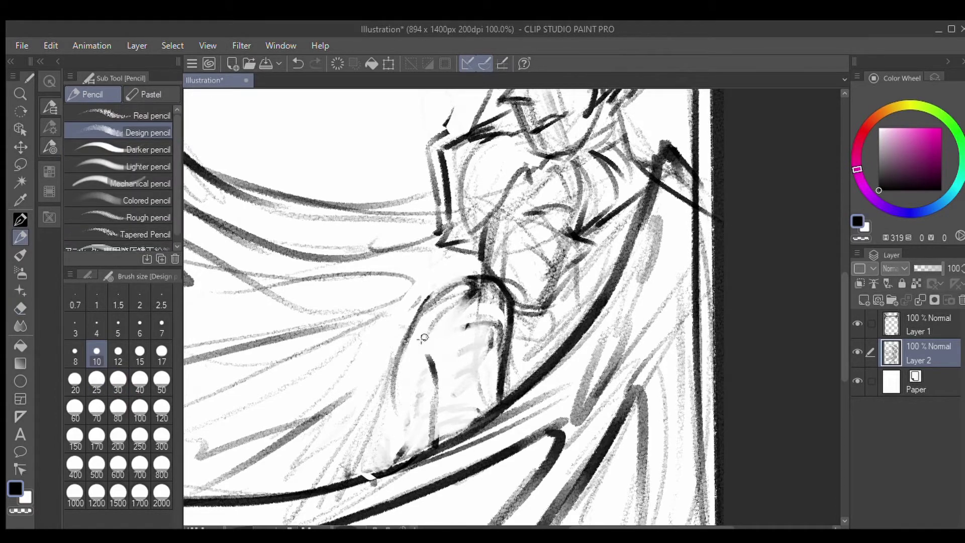
pyautogui.moveTo(470, 356); pyautogui.dragTo(422, 397)
pyautogui.hotkey('ctrl', 'z')
pyautogui.moveTo(432, 302); pyautogui.dragTo(483, 392)
pyautogui.hotkey('ctrl', 'z')
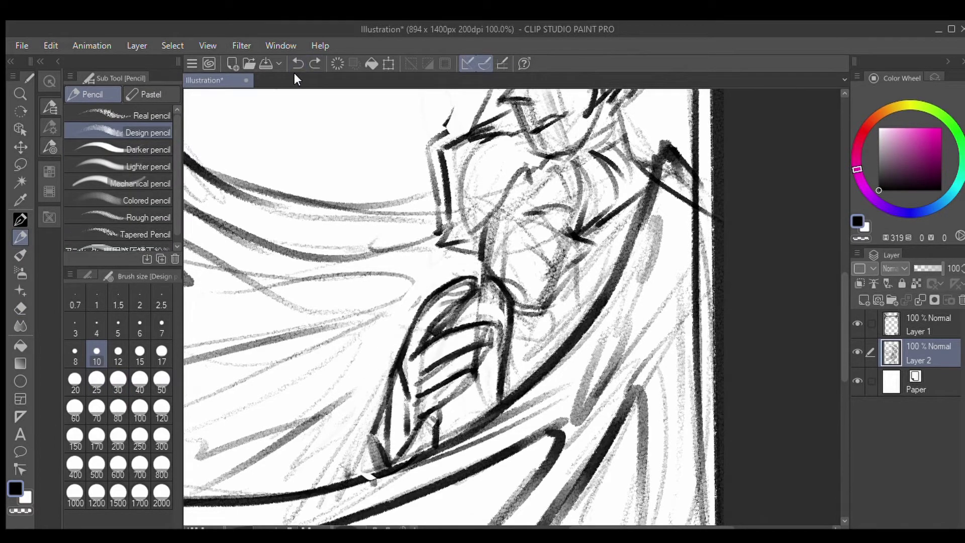
# Step: Erase the middle finger lines of the gripping hand and redraw its lower fingers
pyautogui.press('e')
pyautogui.scroll(-2, 470, 297)
pyautogui.scroll(2, 471, 351)
pyautogui.press('p')
pyautogui.moveTo(490, 346); pyautogui.dragTo(425, 352)
pyautogui.moveTo(487, 365); pyautogui.dragTo(435, 369)
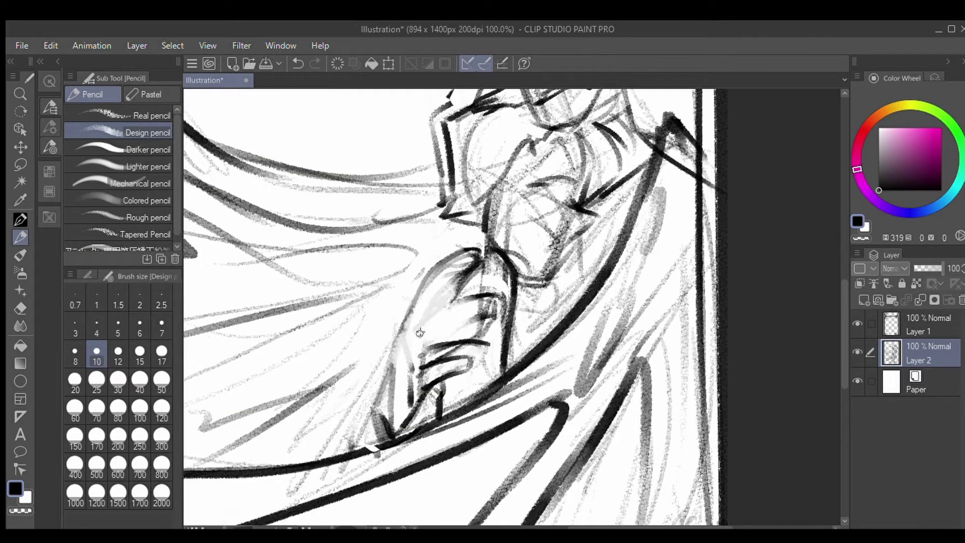
# Step: Clean up the top of the gripping hand and redraw its outer contour and upper fingers
pyautogui.moveTo(420, 301); pyautogui.dragTo(422, 365)
pyautogui.press('e')
pyautogui.moveTo(473, 257)
pyautogui.mouseDown()
pyautogui.moveTo(442, 311)
pyautogui.moveTo(499, 308)
pyautogui.mouseUp()
pyautogui.press('p')
pyautogui.moveTo(421, 298); pyautogui.dragTo(380, 445)
pyautogui.moveTo(427, 317); pyautogui.dragTo(490, 276)
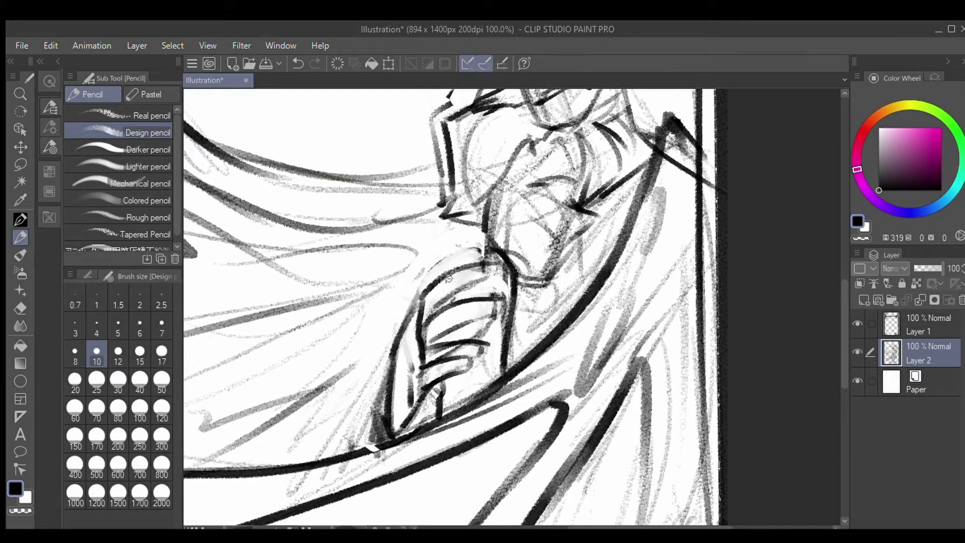
pyautogui.moveTo(434, 342); pyautogui.dragTo(497, 312)
# Step: With the pencil at size 8, draw the smaller figure's ear and nape strands and the hand raised to its face
pyautogui.press('[')
pyautogui.scroll(-3, 375, 449)
pyautogui.hotkey('ctrl', 'z')
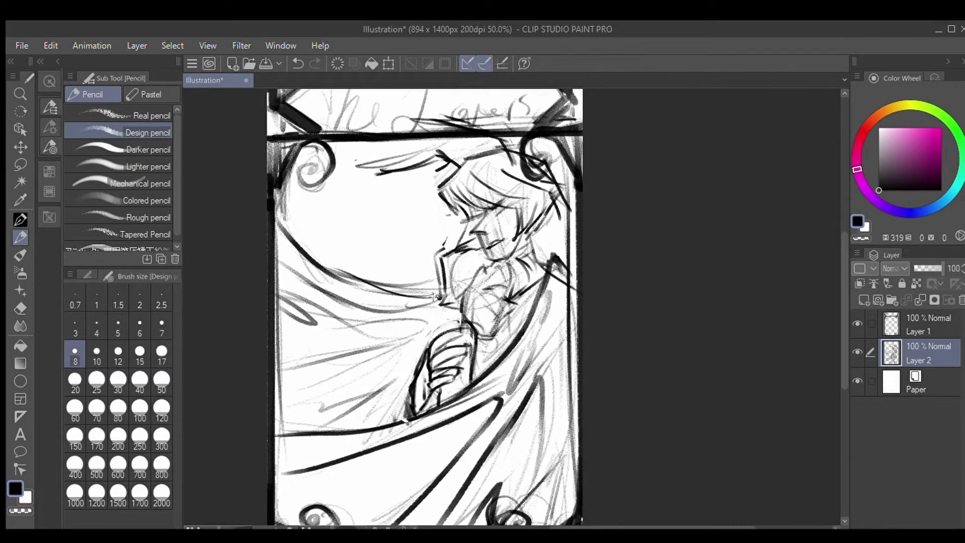
pyautogui.scroll(1, 347, 508)
pyautogui.moveTo(390, 347); pyautogui.dragTo(423, 372)
pyautogui.scroll(-1, 441, 238)
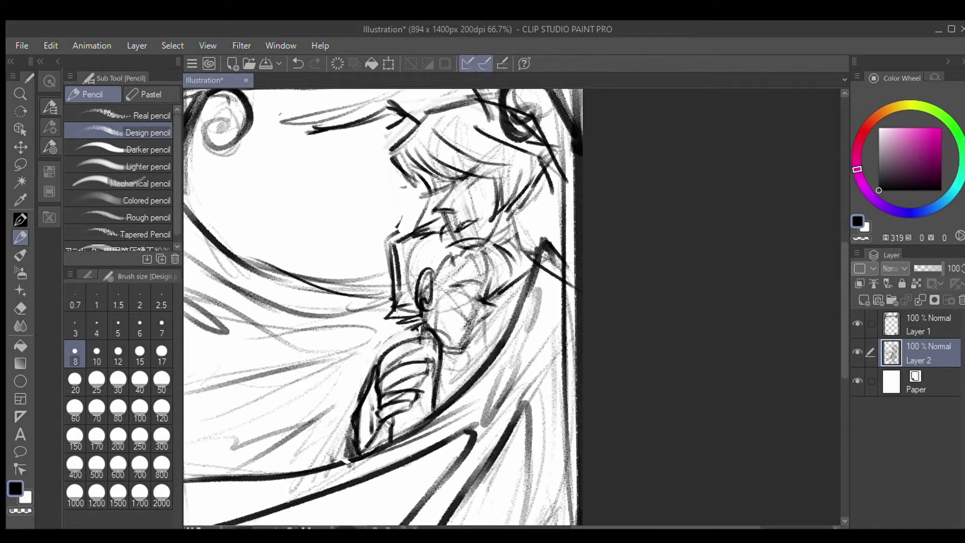
pyautogui.scroll(1, 460, 226)
pyautogui.scroll(-2, 461, 310)
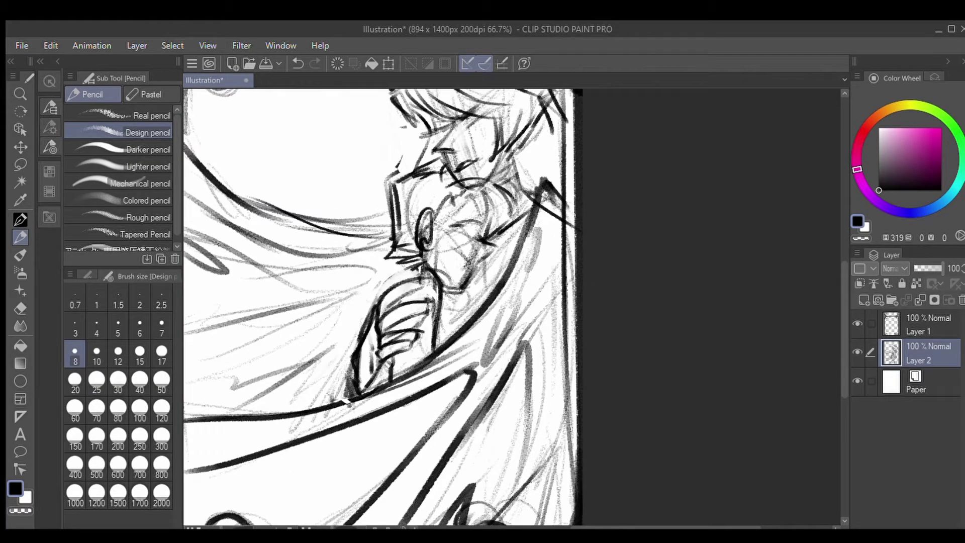
pyautogui.scroll(1, 425, 312)
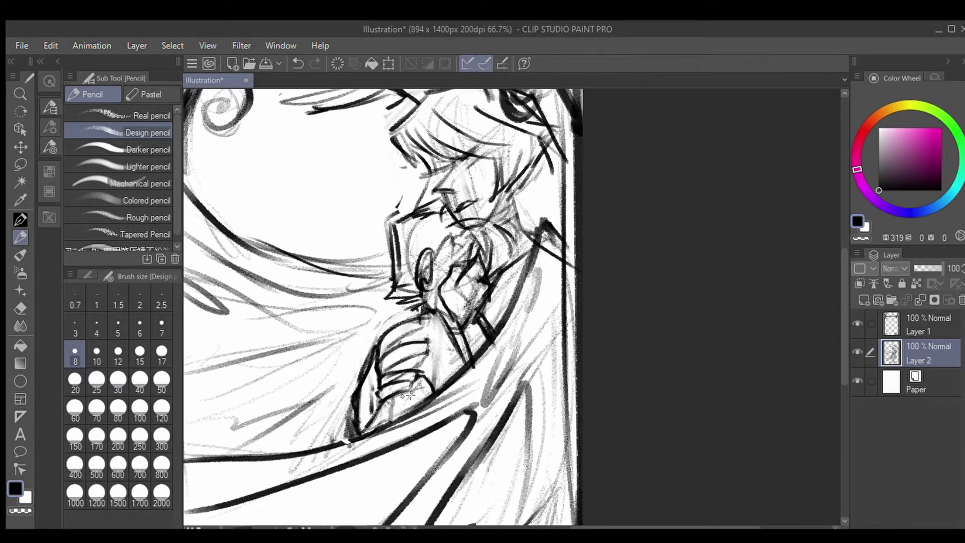
pyautogui.scroll(5, 835, 259)
pyautogui.scroll(-8, 835, 259)
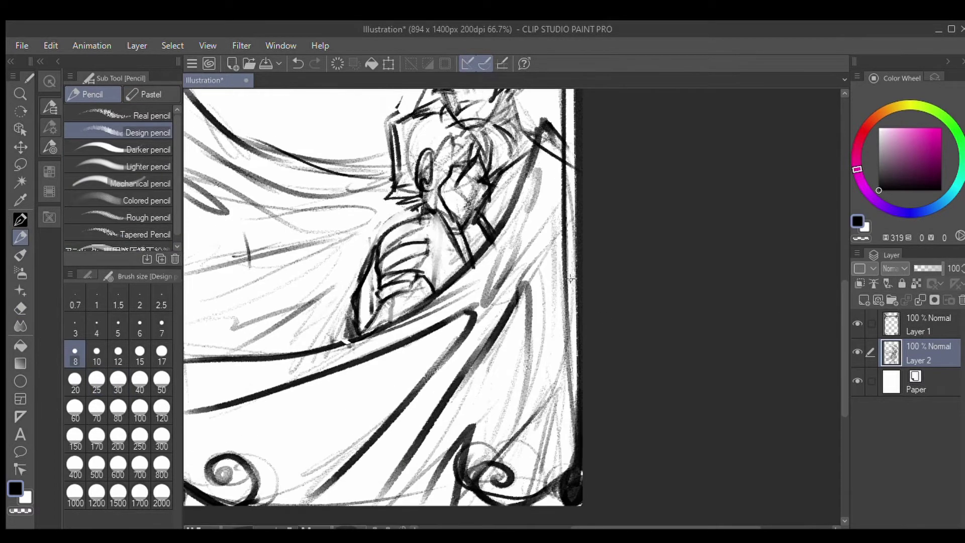
pyautogui.scroll(-1, 835, 258)
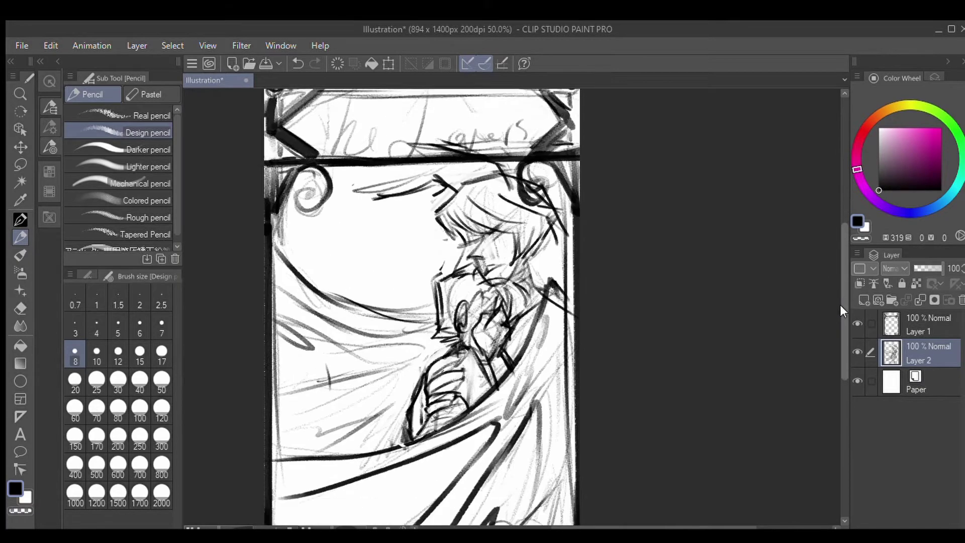
pyautogui.scroll(-1, 836, 322)
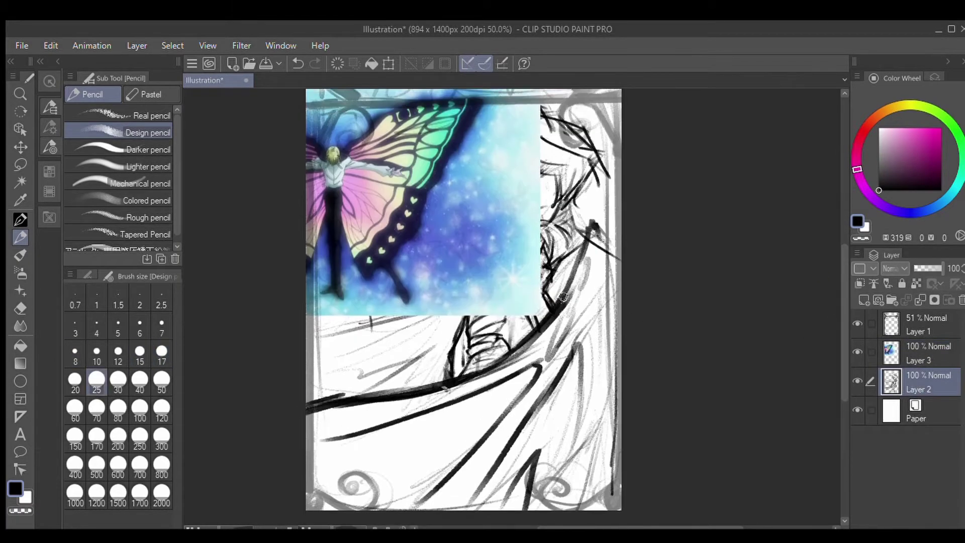
# Step: Erase the diagonal folds in the lower cloak and draw a bold curved line down from its raised shoulder corner
pyautogui.press('e')
pyautogui.moveTo(594, 303); pyautogui.dragTo(550, 496)
pyautogui.press('p')
pyautogui.moveTo(592, 249)
pyautogui.mouseDown()
pyautogui.moveTo(543, 351)
pyautogui.moveTo(598, 369)
pyautogui.mouseUp()
# Step: Sketch a butterfly-wing border pattern of hearts, bars and a round spot along the cloak's front edge
pyautogui.moveTo(531, 354); pyautogui.dragTo(583, 385)
pyautogui.moveTo(500, 397); pyautogui.dragTo(535, 377)
pyautogui.moveTo(463, 387); pyautogui.dragTo(501, 427)
pyautogui.moveTo(543, 357); pyautogui.dragTo(568, 395)
pyautogui.moveTo(480, 392); pyautogui.dragTo(495, 422)
pyautogui.moveTo(423, 410); pyautogui.dragTo(397, 442)
pyautogui.moveTo(377, 423)
pyautogui.mouseDown()
pyautogui.moveTo(309, 432)
pyautogui.moveTo(384, 422)
pyautogui.mouseUp()
pyautogui.hotkey('ctrl', 'z')
# Step: Draw broad sweeping curves below the cloak's border pattern down to the lower frame
pyautogui.moveTo(314, 465); pyautogui.dragTo(482, 473)
pyautogui.moveTo(322, 460); pyautogui.dragTo(508, 443)
pyautogui.moveTo(322, 503); pyautogui.dragTo(603, 352)
pyautogui.scroll(-1, 503, 403)
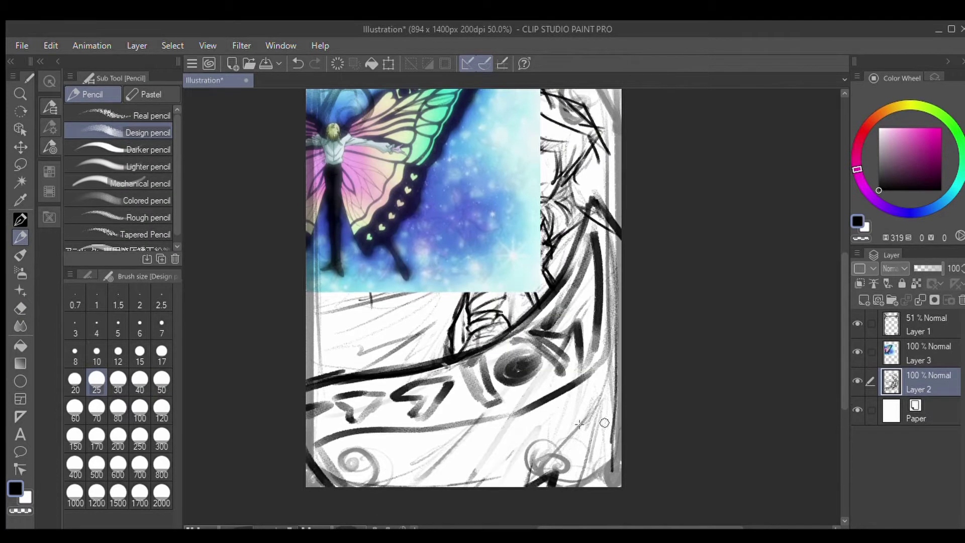
pyautogui.moveTo(321, 480); pyautogui.dragTo(518, 419)
pyautogui.moveTo(498, 483); pyautogui.dragTo(618, 346)
# Step: Hide the butterfly reference image on Layer 3 and sketch wing-like vein lines across the cloak behind the figures
pyautogui.click(857, 351)
pyautogui.moveTo(475, 279); pyautogui.dragTo(398, 312)
pyautogui.moveTo(360, 234); pyautogui.dragTo(314, 281)
pyautogui.moveTo(472, 302); pyautogui.dragTo(400, 320)
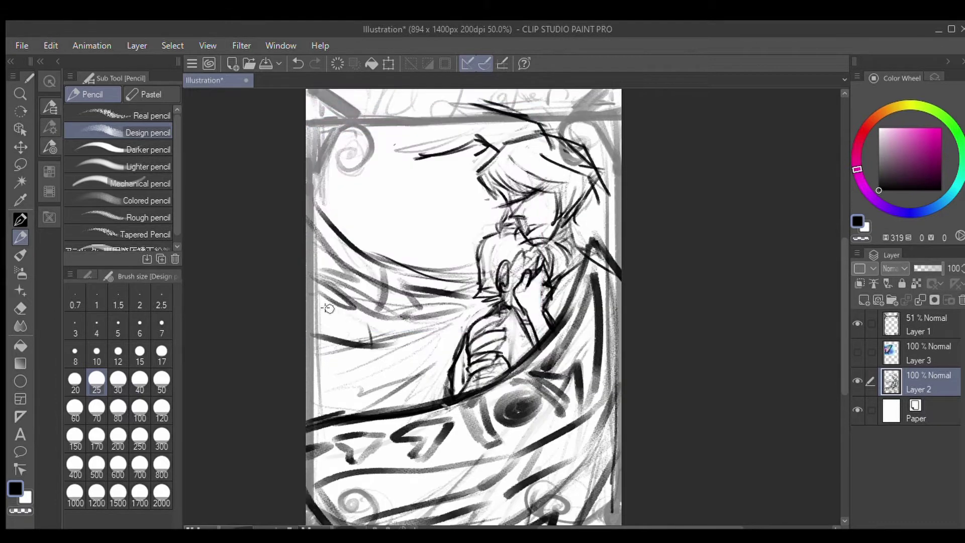
pyautogui.moveTo(440, 277); pyautogui.dragTo(316, 319)
pyautogui.moveTo(397, 335); pyautogui.dragTo(309, 349)
pyautogui.moveTo(468, 312); pyautogui.dragTo(322, 387)
pyautogui.moveTo(460, 317); pyautogui.dragTo(509, 450)
# Step: Lower Layer 2's opacity to 63% and add a new layer above Layer 3 for inking with the Pen tool
pyautogui.moveTo(944, 268); pyautogui.dragTo(933, 268)
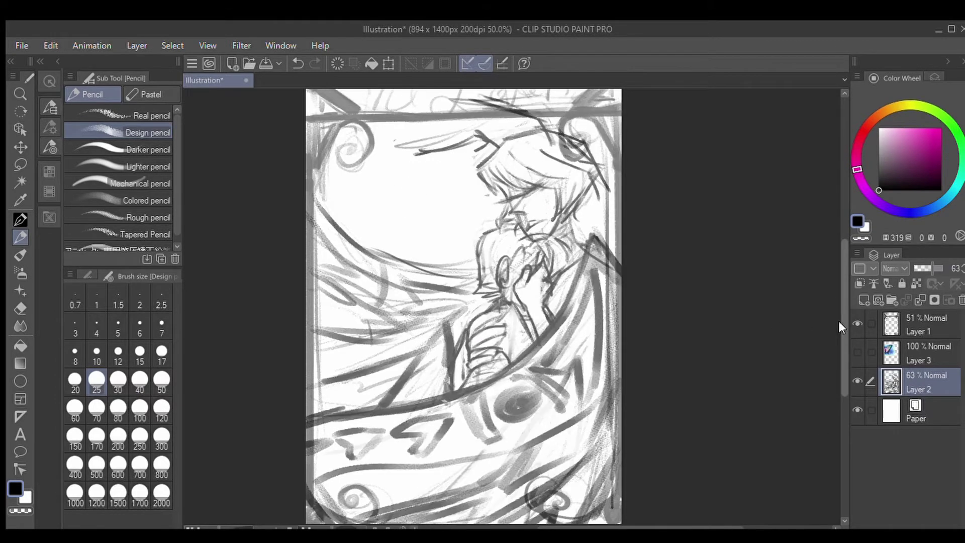
pyautogui.press('p')
pyautogui.scroll(5, 537, 122)
pyautogui.click(872, 354)
pyautogui.hotkey('ctrl', 'shift', 'n')
# Step: Ink the taller figure's facial profile and lowered eyelashes on the new layer
pyautogui.moveTo(500, 236)
pyautogui.mouseDown()
pyautogui.moveTo(509, 297)
pyautogui.moveTo(546, 321)
pyautogui.mouseUp()
pyautogui.scroll(1, 503, 281)
pyautogui.moveTo(548, 208); pyautogui.dragTo(419, 263)
pyautogui.hotkey('ctrl', 'z')
pyautogui.moveTo(334, 253)
pyautogui.mouseDown()
pyautogui.moveTo(533, 184)
pyautogui.moveTo(390, 224)
pyautogui.mouseUp()
# Step: Ink the taller figure's fringe and the pointed side locks beside the face with the pen at size 15
pyautogui.moveTo(272, 123); pyautogui.dragTo(402, 237)
pyautogui.moveTo(328, 123); pyautogui.dragTo(397, 235)
pyautogui.moveTo(403, 133); pyautogui.dragTo(624, 187)
pyautogui.moveTo(583, 191); pyautogui.dragTo(568, 336)
pyautogui.press(']')
pyautogui.scroll(-1, 568, 336)
pyautogui.moveTo(629, 245); pyautogui.dragTo(556, 370)
pyautogui.moveTo(689, 231); pyautogui.dragTo(636, 342)
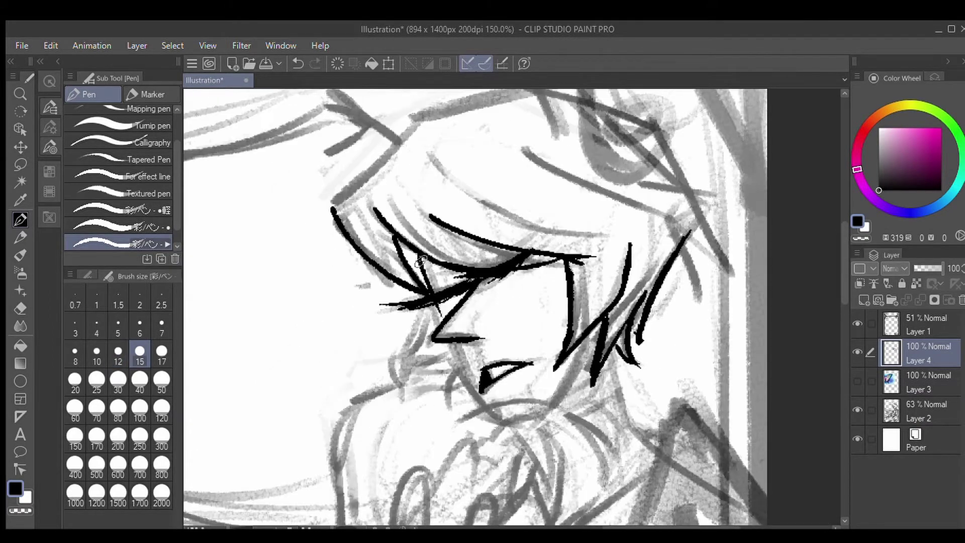
# Step: Ink the raised hand's finger and forearm line and the smaller figure's crown and parted fringe
pyautogui.scroll(-4, 406, 259)
pyautogui.moveTo(495, 294); pyautogui.dragTo(518, 515)
pyautogui.moveTo(437, 334); pyautogui.dragTo(546, 334)
pyautogui.moveTo(462, 224); pyautogui.dragTo(573, 291)
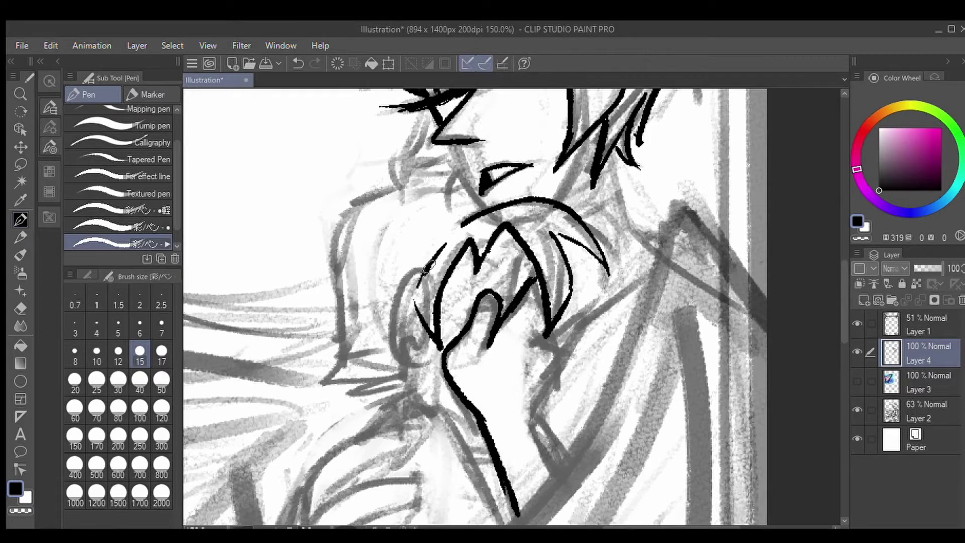
pyautogui.moveTo(441, 247); pyautogui.dragTo(438, 334)
# Step: Ink the smaller figure's ear, back of the head, nape and jaw, plus the taller figure's neck line
pyautogui.moveTo(423, 272); pyautogui.dragTo(413, 364)
pyautogui.moveTo(406, 187); pyautogui.dragTo(322, 385)
pyautogui.moveTo(362, 435); pyautogui.dragTo(405, 389)
pyautogui.moveTo(424, 367); pyautogui.dragTo(480, 425)
pyautogui.moveTo(613, 181); pyautogui.dragTo(658, 241)
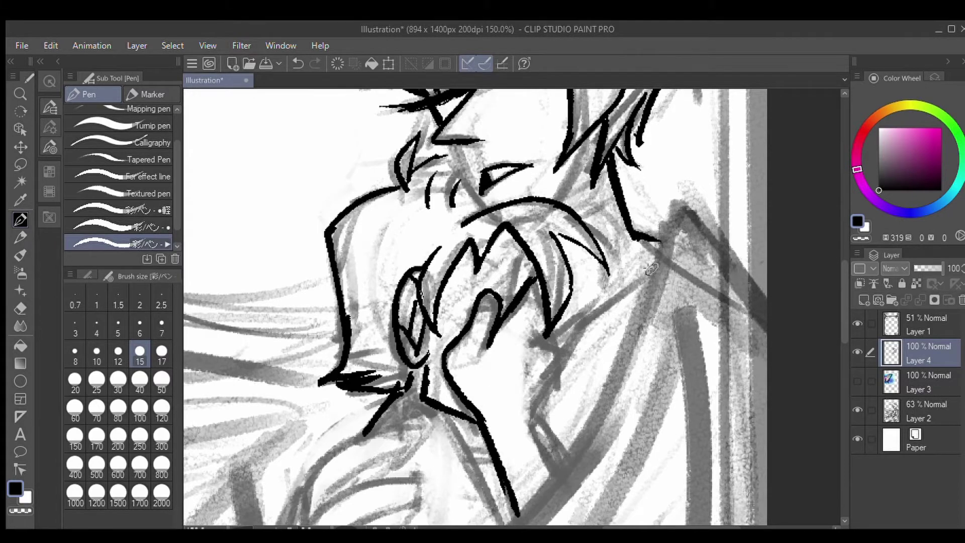
# Step: Ink the far edge of the raised forearm and the smaller figure's neck, shoulder and collar lines
pyautogui.scroll(-2, 517, 355)
pyautogui.moveTo(656, 176); pyautogui.dragTo(576, 248)
pyautogui.moveTo(556, 266)
pyautogui.mouseDown()
pyautogui.moveTo(532, 322)
pyautogui.moveTo(558, 377)
pyautogui.mouseUp()
pyautogui.moveTo(512, 306); pyautogui.dragTo(397, 447)
pyautogui.moveTo(380, 341); pyautogui.dragTo(264, 477)
pyautogui.moveTo(442, 352); pyautogui.dragTo(528, 191)
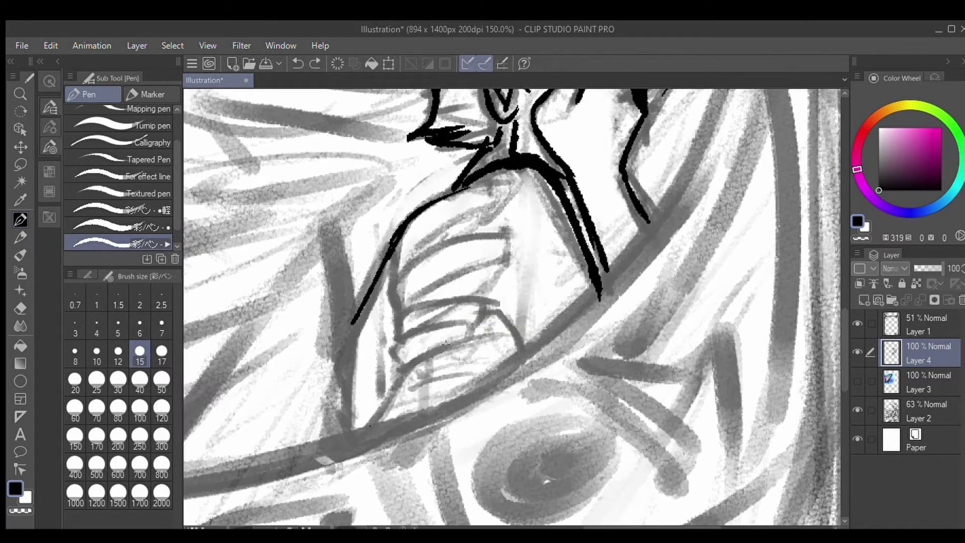
pyautogui.scroll(2, 537, 273)
pyautogui.moveTo(537, 273); pyautogui.dragTo(594, 394)
# Step: Ink the outer contour and the separate fingers of the hand gripping the cloak
pyautogui.scroll(-2, 503, 352)
pyautogui.moveTo(452, 214); pyautogui.dragTo(349, 375)
pyautogui.moveTo(510, 211); pyautogui.dragTo(397, 297)
pyautogui.moveTo(470, 365); pyautogui.dragTo(364, 455)
pyautogui.moveTo(503, 317); pyautogui.dragTo(392, 347)
pyautogui.moveTo(398, 372)
pyautogui.mouseDown()
pyautogui.moveTo(484, 354)
pyautogui.moveTo(397, 374)
pyautogui.mouseUp()
pyautogui.hotkey('ctrl', 'z')
pyautogui.moveTo(388, 325)
pyautogui.mouseDown()
pyautogui.moveTo(509, 259)
pyautogui.moveTo(409, 337)
pyautogui.mouseUp()
pyautogui.moveTo(402, 347); pyautogui.dragTo(495, 325)
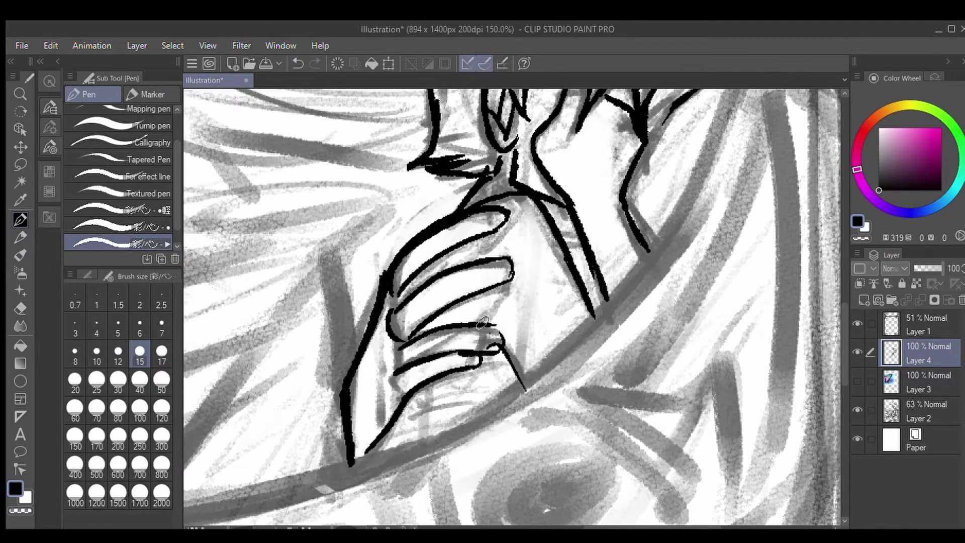
# Step: Ink the thick upper edge of the cloak's front band from the card's left side up to the collar peak, using a size 40 pen
pyautogui.hotkey('ctrl', '-')
pyautogui.press(']')
pyautogui.press(']')
pyautogui.press(']')
pyautogui.press(']')
pyautogui.press(']')
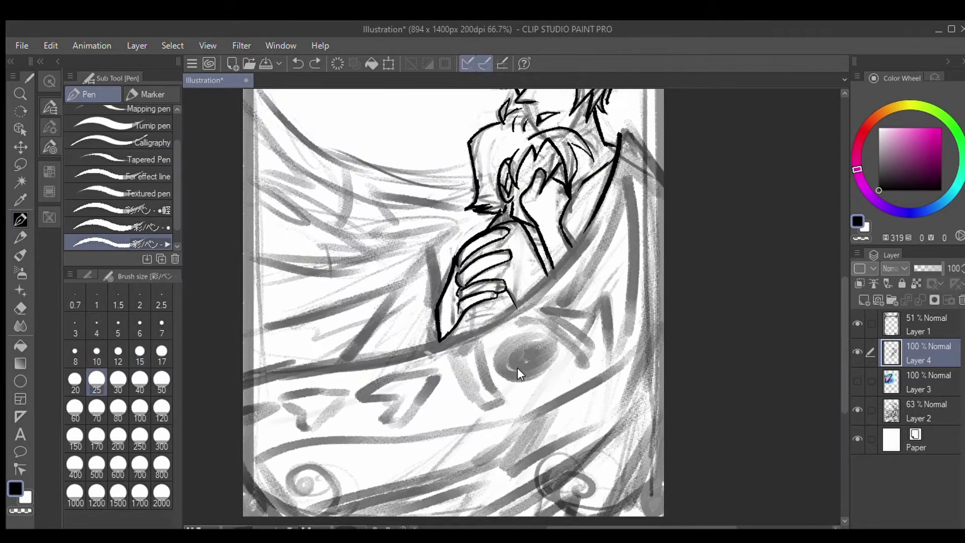
pyautogui.moveTo(245, 387)
pyautogui.mouseDown()
pyautogui.moveTo(603, 193)
pyautogui.moveTo(664, 185)
pyautogui.mouseUp()
pyautogui.moveTo(324, 373); pyautogui.dragTo(245, 396)
pyautogui.moveTo(418, 358); pyautogui.dragTo(244, 402)
# Step: Ink the curved upper edge of the left wing from the card's left side to the back of the smaller figure's head
pyautogui.scroll(-1, 453, 301)
pyautogui.scroll(3, 452, 301)
pyautogui.press('[')
pyautogui.press('[')
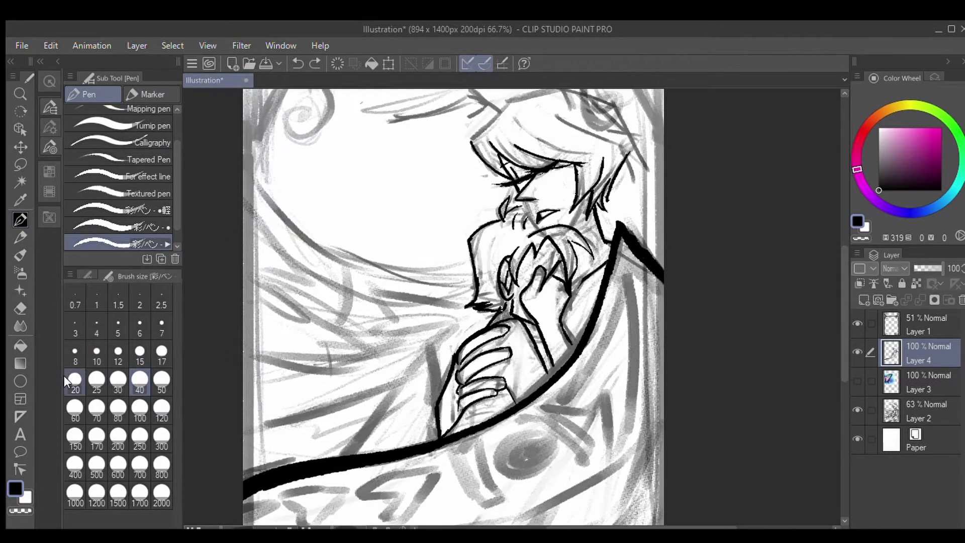
pyautogui.moveTo(442, 274); pyautogui.dragTo(251, 170)
pyautogui.hotkey('ctrl', 'z')
pyautogui.hotkey('ctrl', 'y')
# Step: Touch up the raised forearm lines so they reach the cloak's edge, using a size 10 pen
pyautogui.hotkey('ctrl', '+')
pyautogui.hotkey('ctrl', '+')
pyautogui.hotkey('ctrl', '+')
pyautogui.press('[')
pyautogui.press('[')
pyautogui.press('[')
pyautogui.press('[')
pyautogui.press('[')
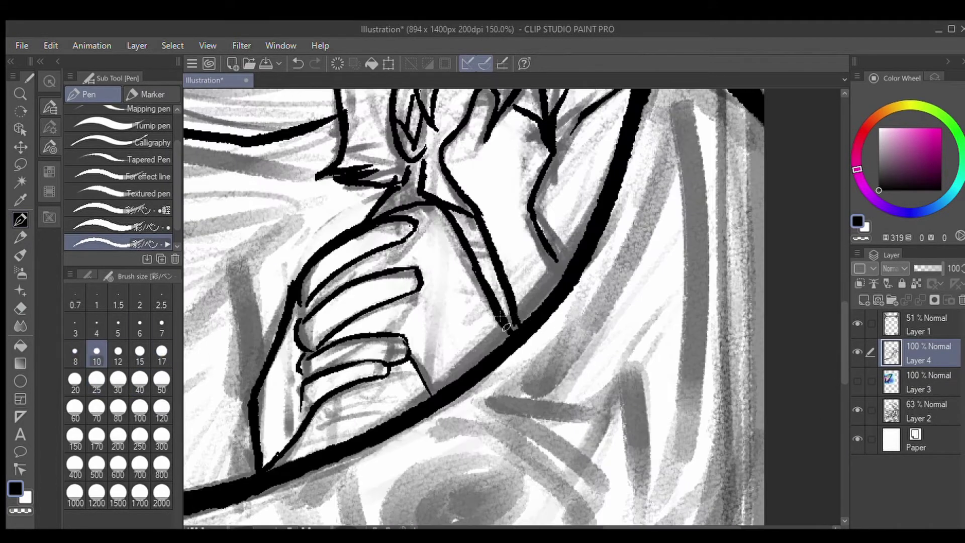
pyautogui.scroll(1, 413, 402)
pyautogui.scroll(1, 413, 402)
pyautogui.hotkey('ctrl', '-')
pyautogui.hotkey('ctrl', 'z')
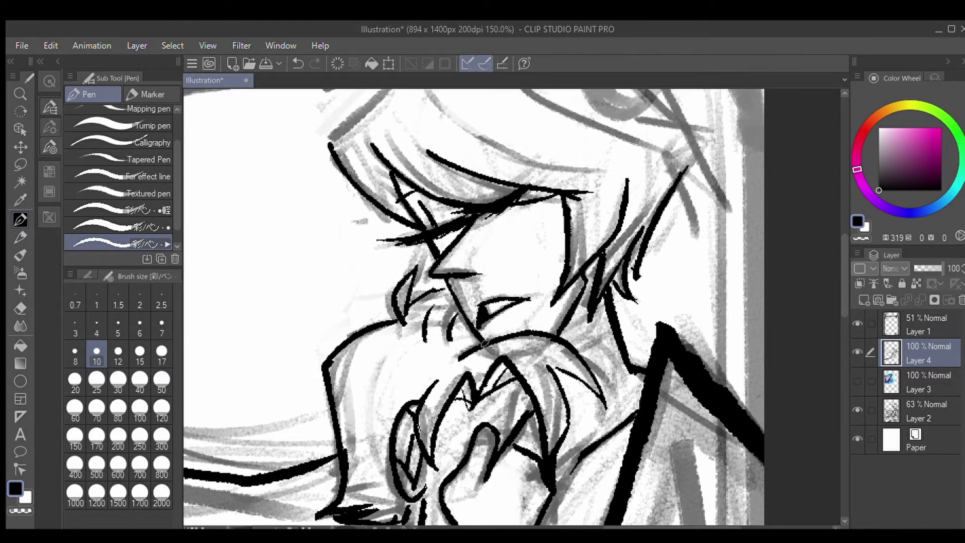
# Step: Ink the taller figure's crown, back of the hair and inner strands plus the stem of one antenna, using a size 15 pen
pyautogui.click(140, 354)
pyautogui.hotkey('ctrl', '+')
pyautogui.moveTo(463, 279); pyautogui.dragTo(618, 317)
pyautogui.moveTo(322, 362); pyautogui.dragTo(410, 212)
pyautogui.moveTo(398, 214)
pyautogui.mouseDown()
pyautogui.moveTo(558, 210)
pyautogui.moveTo(651, 347)
pyautogui.mouseUp()
pyautogui.moveTo(466, 157); pyautogui.dragTo(512, 272)
pyautogui.hotkey('ctrl', '-')
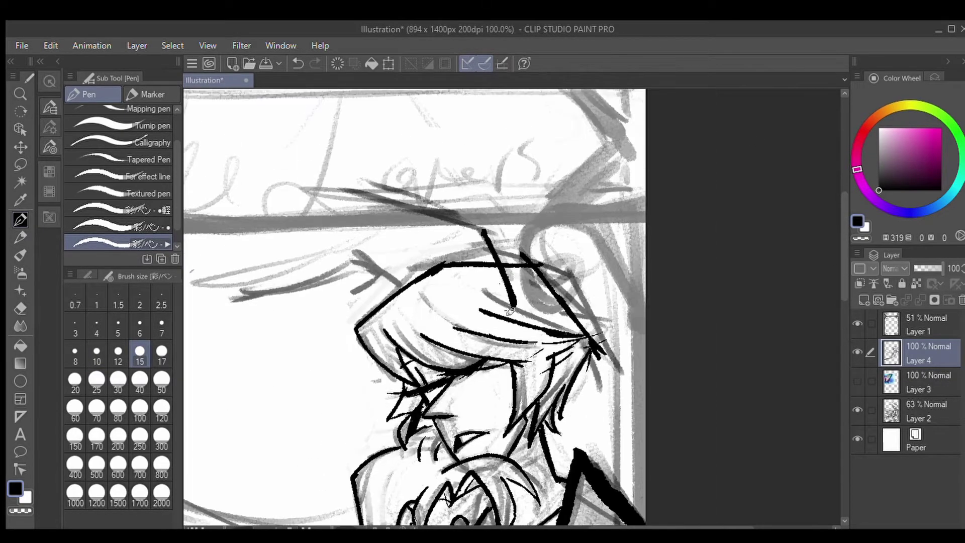
# Step: Ink the outer segments of both antennae with a size 17 pen
pyautogui.click(161, 352)
pyautogui.moveTo(482, 231)
pyautogui.mouseDown()
pyautogui.moveTo(347, 181)
pyautogui.moveTo(382, 179)
pyautogui.mouseUp()
pyautogui.hotkey('ctrl', 'z')
pyautogui.hscroll(-3, 413, 302)
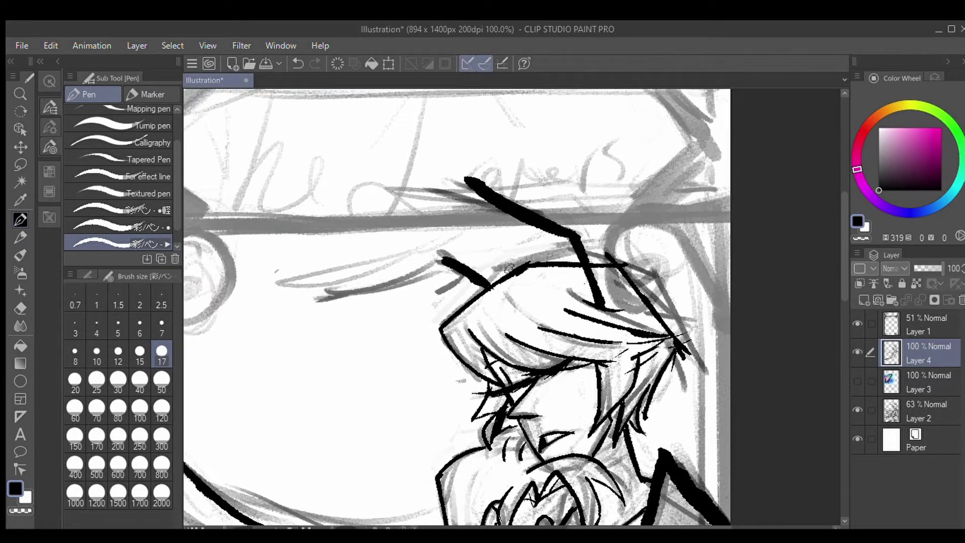
pyautogui.moveTo(443, 259); pyautogui.dragTo(346, 291)
# Step: Thicken the outer contours of the taller figure's hair and neck and the back of the smaller figure's head
pyautogui.scroll(-3, 345, 293)
pyautogui.moveTo(485, 301); pyautogui.dragTo(435, 358)
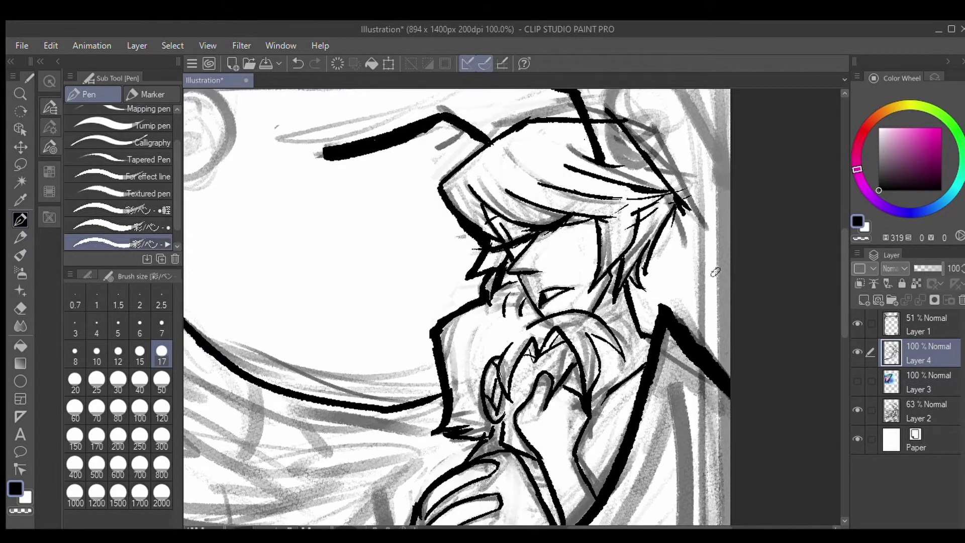
pyautogui.scroll(-3, 715, 272)
pyautogui.scroll(4, 716, 272)
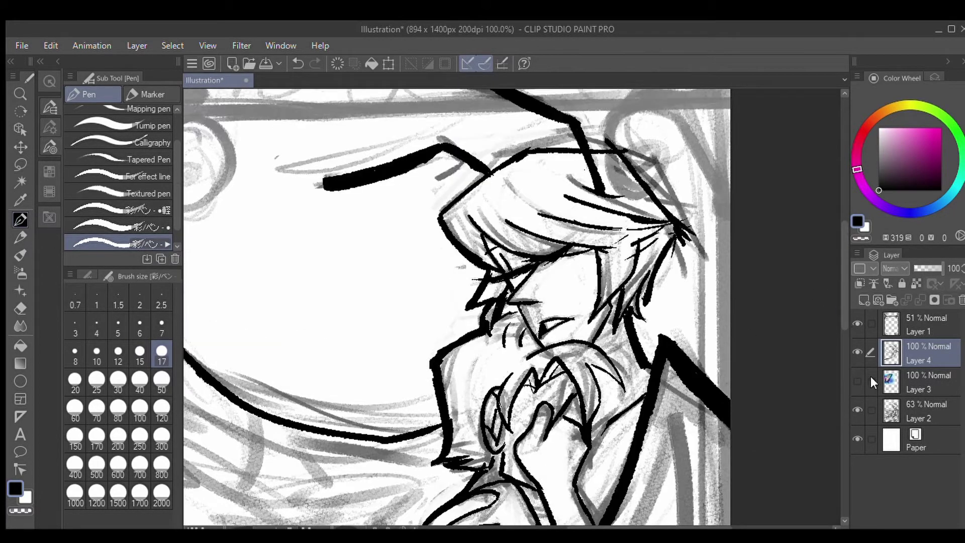
# Step: Check the linework with Layer 2's sketch hidden, show the sketch again and set its opacity to 49%
pyautogui.click(857, 410)
pyautogui.hotkey('ctrl', '-')
pyautogui.scroll(-2, 843, 342)
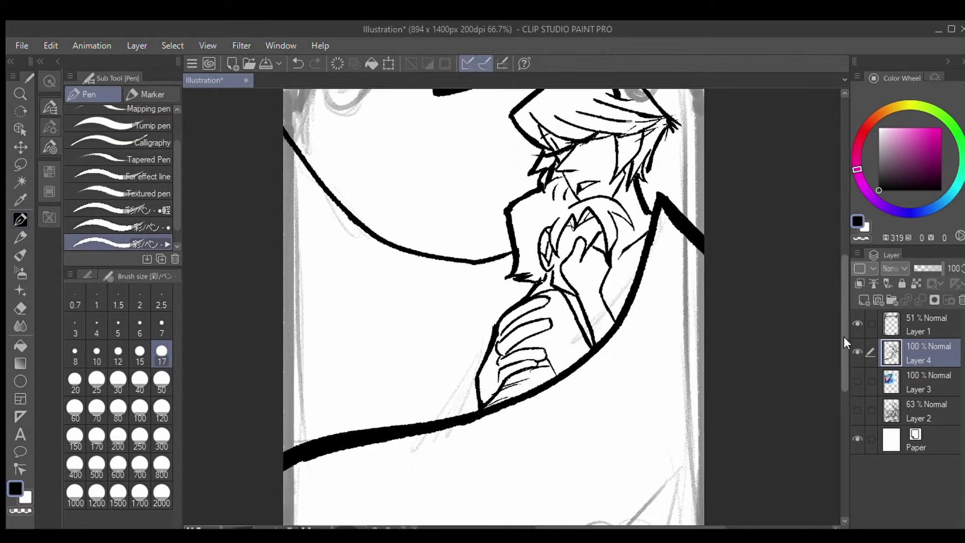
pyautogui.scroll(-2, 852, 343)
pyautogui.click(857, 410)
pyautogui.click(920, 411)
pyautogui.moveTo(935, 268); pyautogui.dragTo(922, 268)
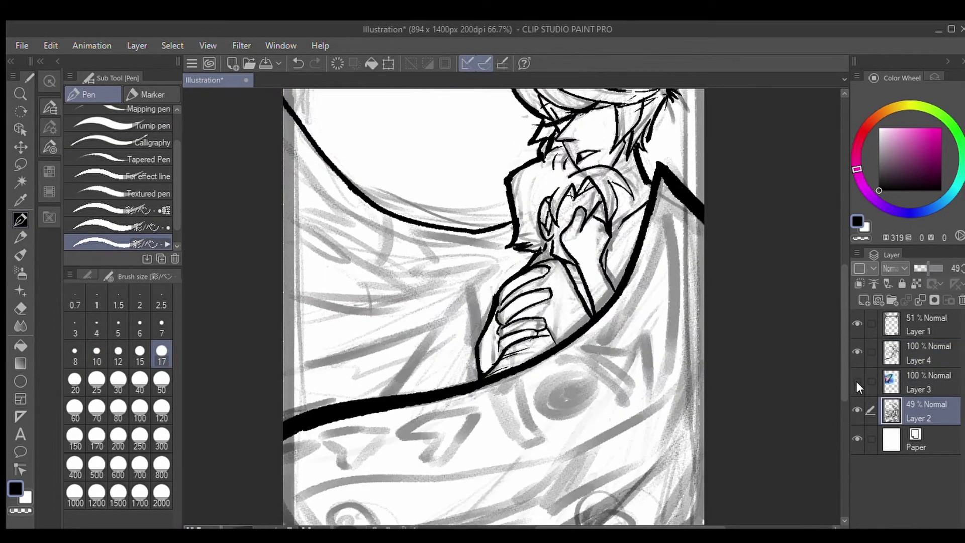
# Step: On Layer 4, ink the lower edge of the cloak's front band up to the card's right side with a size 40 pen
pyautogui.click(920, 354)
pyautogui.hotkey('ctrl', '-')
pyautogui.scroll(1, 837, 313)
pyautogui.press(']')
pyautogui.press(']')
pyautogui.press(']')
pyautogui.press(']')
pyautogui.click(857, 381)
pyautogui.click(857, 381)
pyautogui.moveTo(341, 476)
pyautogui.mouseDown()
pyautogui.moveTo(555, 441)
pyautogui.moveTo(612, 405)
pyautogui.mouseUp()
pyautogui.moveTo(654, 336); pyautogui.dragTo(573, 431)
# Step: Ink the inner collar shapes, the circle and the row of chevron markings on the cloak's front band
pyautogui.moveTo(584, 345); pyautogui.dragTo(627, 238)
pyautogui.moveTo(624, 251); pyautogui.dragTo(641, 367)
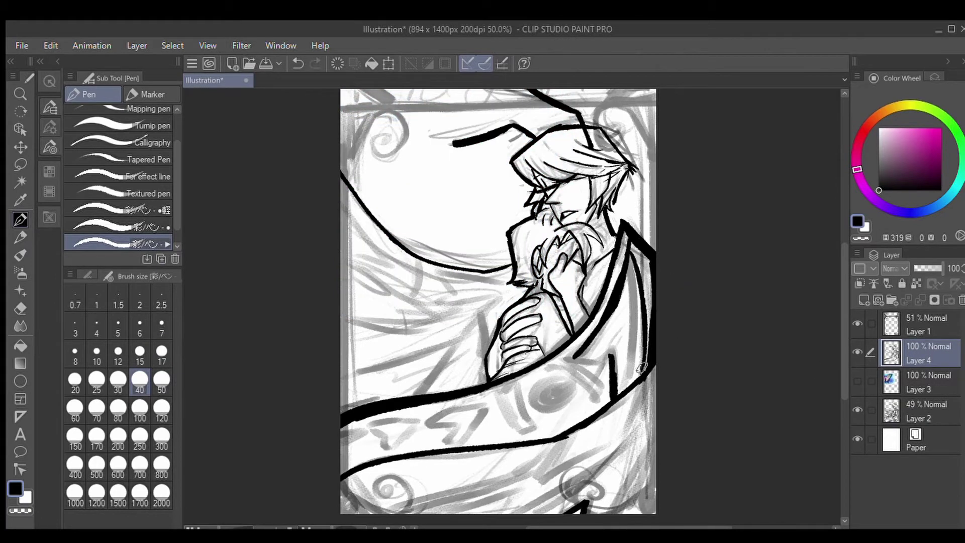
pyautogui.moveTo(553, 381); pyautogui.dragTo(430, 448)
pyautogui.moveTo(420, 411); pyautogui.dragTo(341, 470)
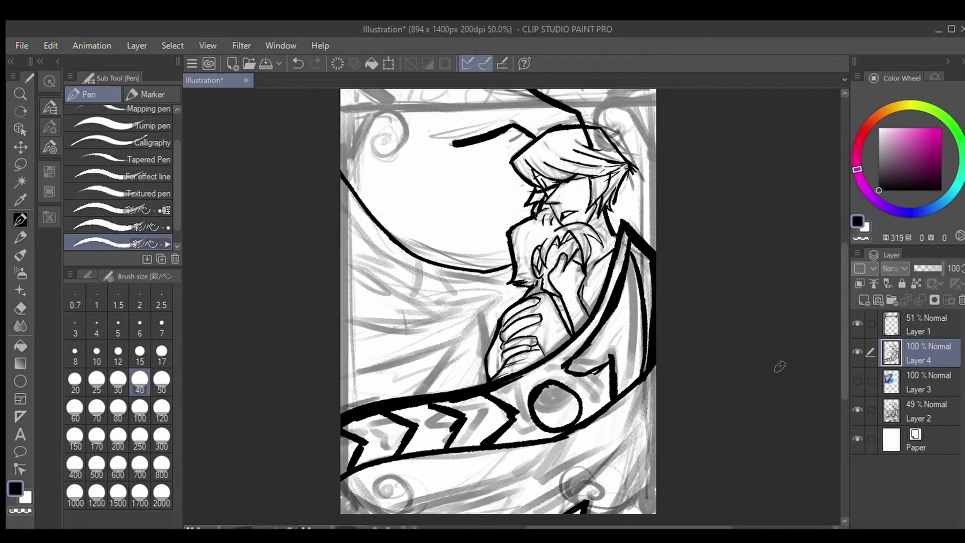
# Step: Ink the sweeping folds of the cloak below the patterned band and blacken the areas along the card's lower-left edge
pyautogui.scroll(-2, 619, 352)
pyautogui.moveTo(649, 322); pyautogui.dragTo(384, 462)
pyautogui.moveTo(512, 423); pyautogui.dragTo(342, 463)
pyautogui.moveTo(355, 377); pyautogui.dragTo(346, 425)
pyautogui.moveTo(652, 327)
pyautogui.mouseDown()
pyautogui.moveTo(533, 463)
pyautogui.moveTo(621, 465)
pyautogui.moveTo(529, 422)
pyautogui.mouseUp()
pyautogui.hotkey('ctrl', 'z')
# Step: Thicken the left wing's upper edge and ink its circle, chevron markings and the folds beneath it
pyautogui.scroll(2, 838, 366)
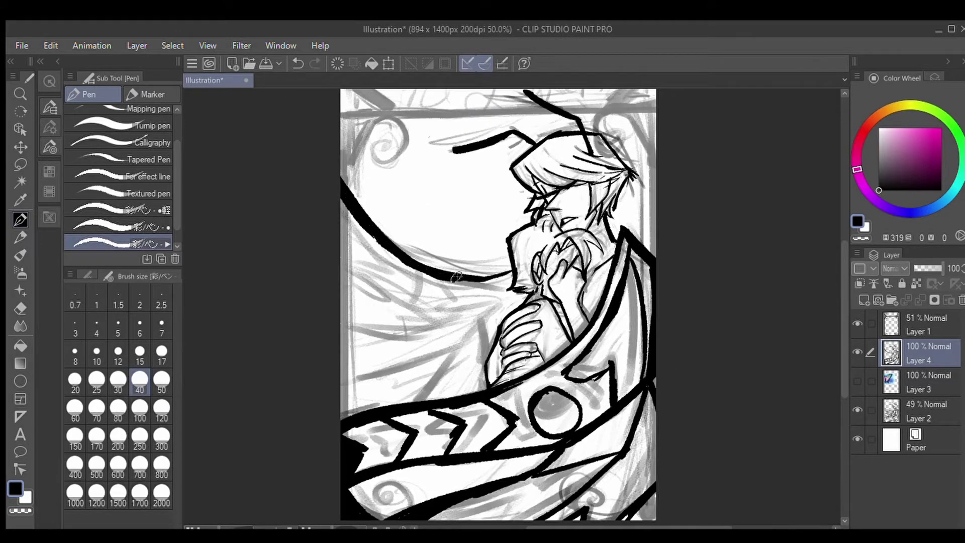
pyautogui.scroll(1, 456, 277)
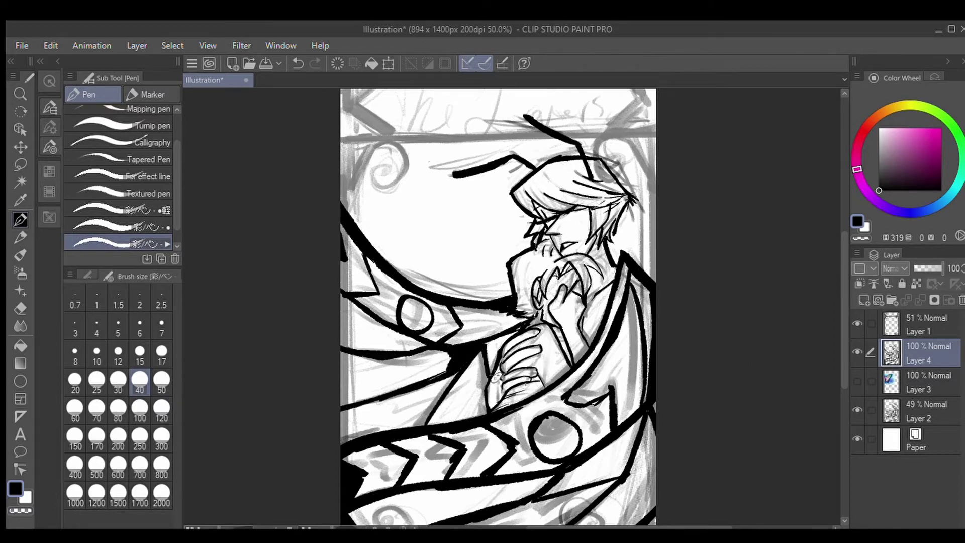
pyautogui.scroll(-2, 849, 333)
# Step: Hide Layer 4 and ink the frame's thick left border on a new layer above Layer 1, using a size 50 pen
pyautogui.click(858, 352)
pyautogui.hotkey('ctrl', 'shift', 'n')
pyautogui.hotkey('ctrl', '-')
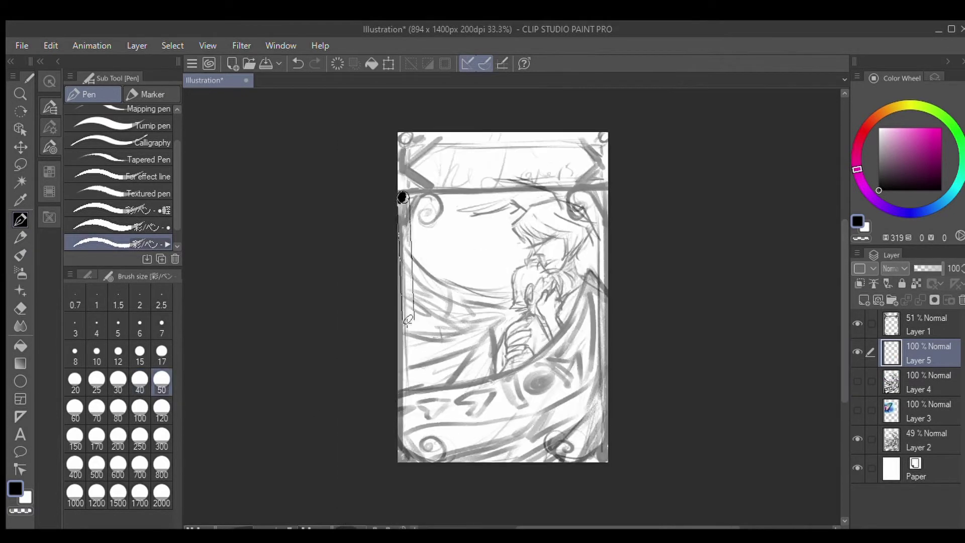
pyautogui.hotkey('ctrl', 'z')
pyautogui.moveTo(401, 194); pyautogui.dragTo(399, 464)
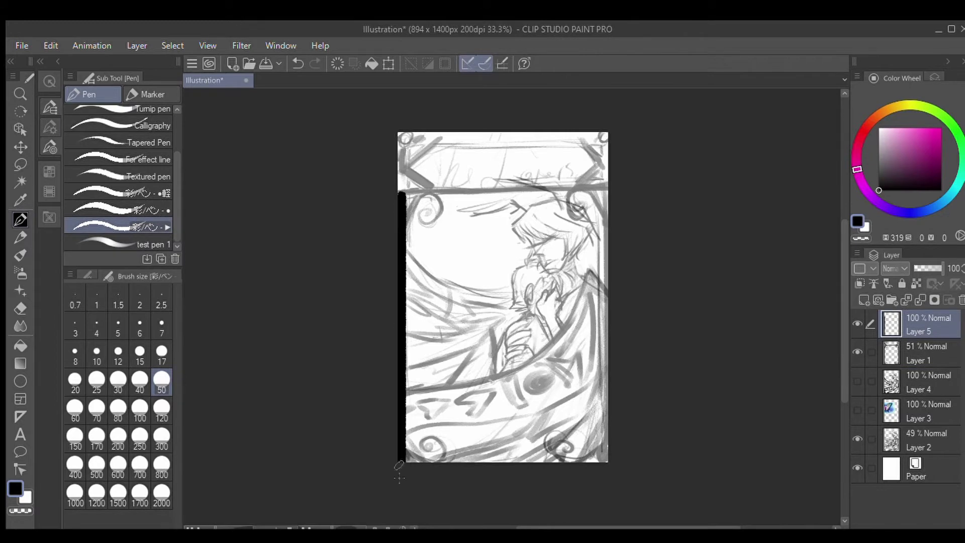
# Step: Ink the diagonal brace and spiral scroll under the banner's left end with a size 30 pen
pyautogui.scroll(2, 450, 247)
pyautogui.press('[')
pyautogui.press('[')
pyautogui.moveTo(363, 257); pyautogui.dragTo(381, 225)
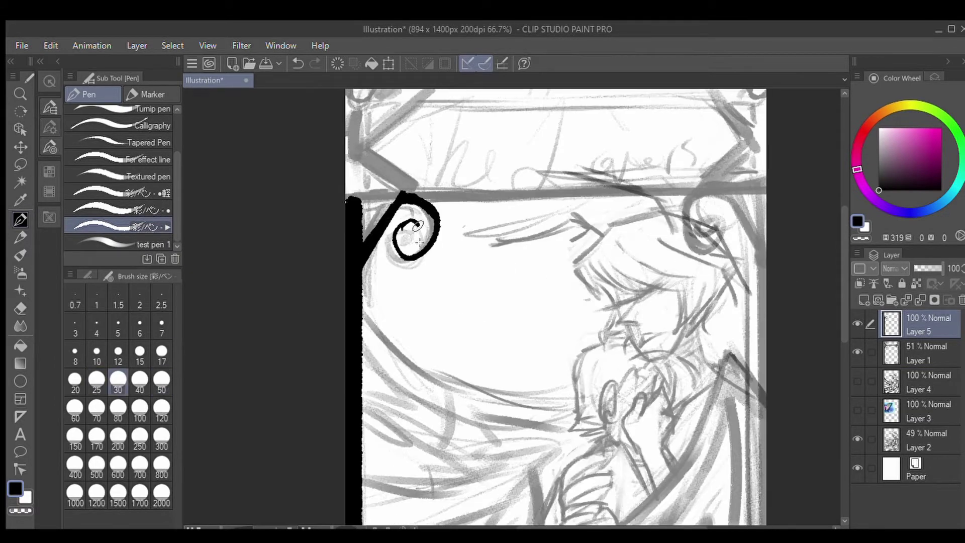
# Step: Duplicate the left border layer and try placing a mirrored version along the card's right edge
pyautogui.scroll(-2, 420, 242)
pyautogui.hotkey('ctrl', 't')
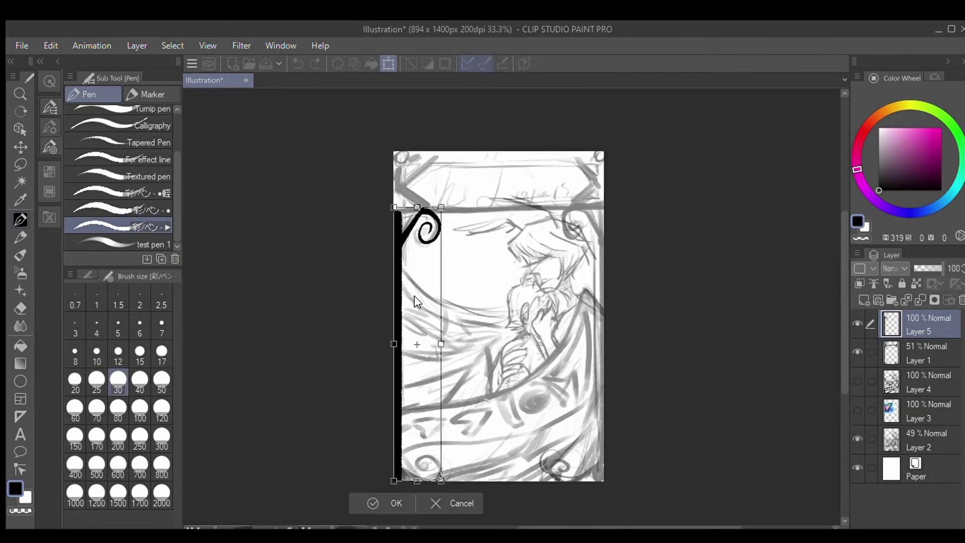
pyautogui.press('Return')
pyautogui.hotkey('ctrl', 't')
pyautogui.moveTo(567, 294); pyautogui.dragTo(577, 294)
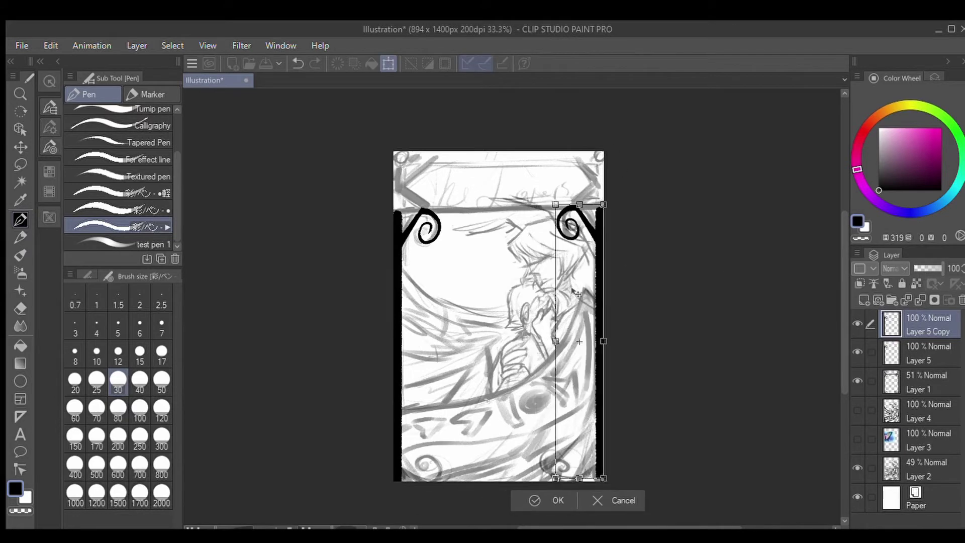
pyautogui.click(614, 500)
# Step: Show the grid, ink a straight bar across the card below the title banner and lower Layer 1's opacity to 20%
pyautogui.hotkey('ctrl', "'")
pyautogui.scroll(1, 606, 216)
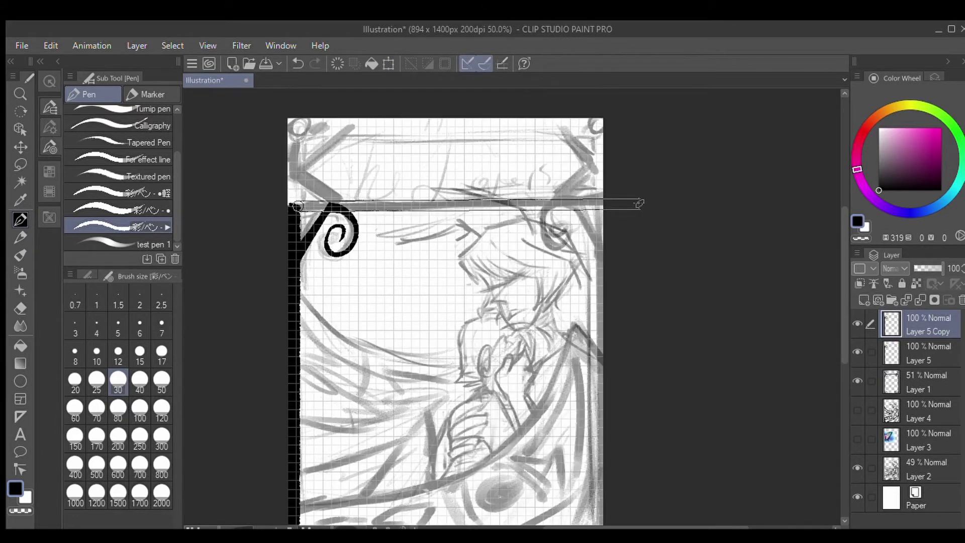
pyautogui.click(923, 322)
pyautogui.keyDown('shift'); pyautogui.click(640, 205); pyautogui.keyUp('shift')
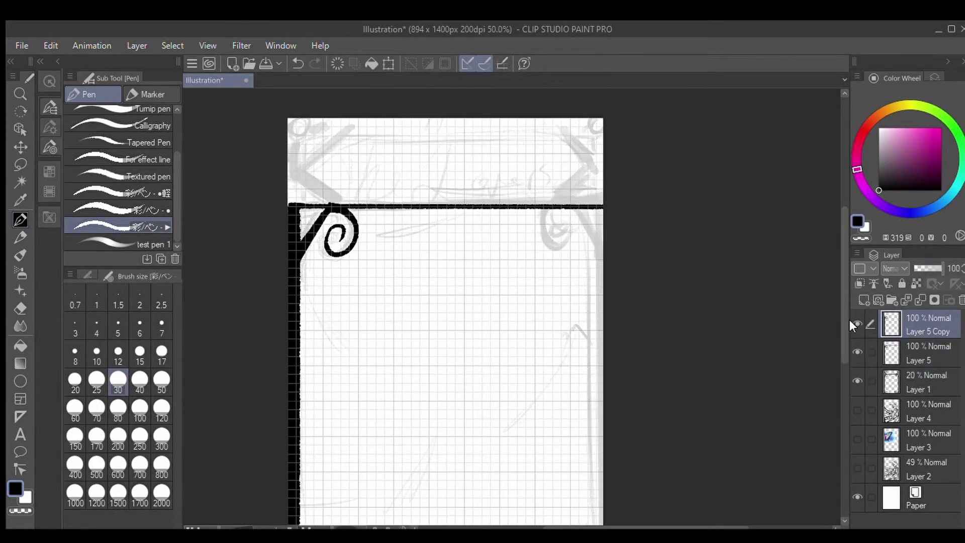
# Step: Mirror the duplicated border and scroll and position them along the card's right edge under the horizontal bar
pyautogui.click(923, 324)
pyautogui.hotkey('ctrl', 't')
pyautogui.scroll(-2, 558, 201)
pyautogui.moveTo(558, 190); pyautogui.dragTo(562, 247)
pyautogui.press('Return')
pyautogui.scroll(2, 780, 297)
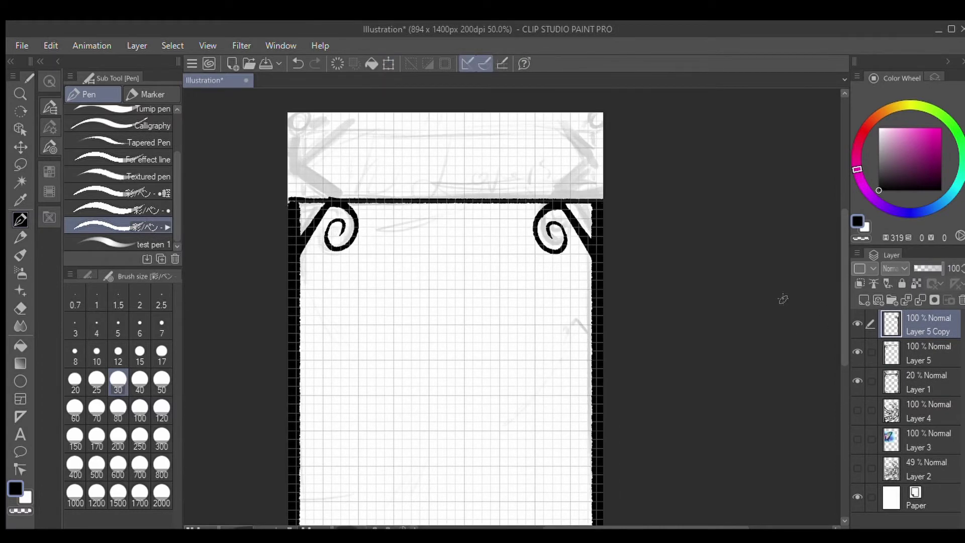
# Step: On Layer 5, extend both side borders to the card's top and ink the banner's upper bar and pointed left end
pyautogui.scroll(1, 780, 297)
pyautogui.hotkey('ctrl', 'z')
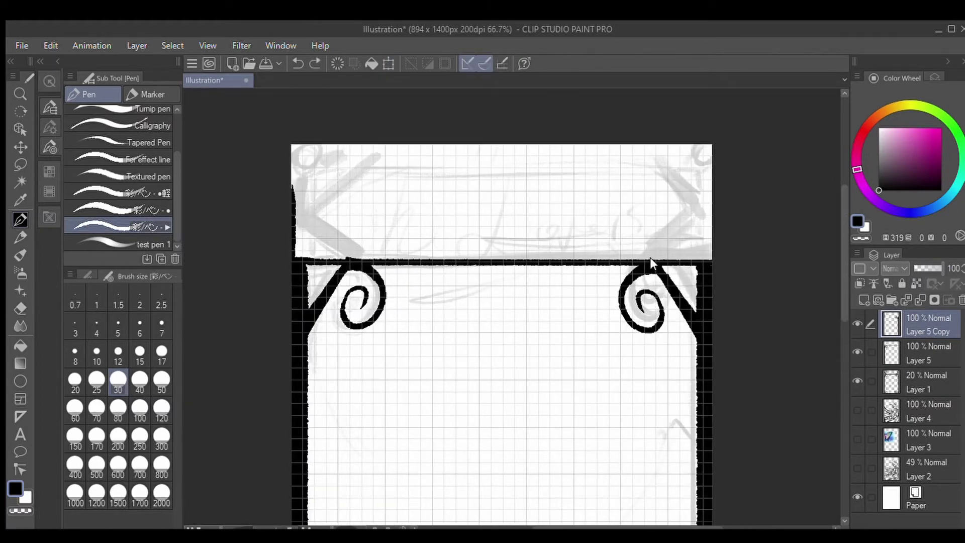
pyautogui.hotkey('alt', '[')
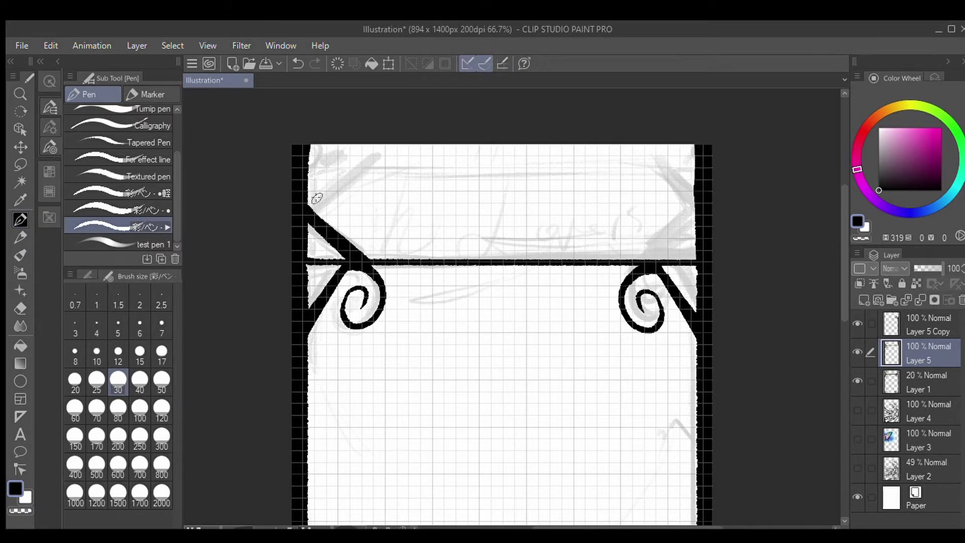
pyautogui.keyDown('shift'); pyautogui.click(681, 186); pyautogui.keyUp('shift')
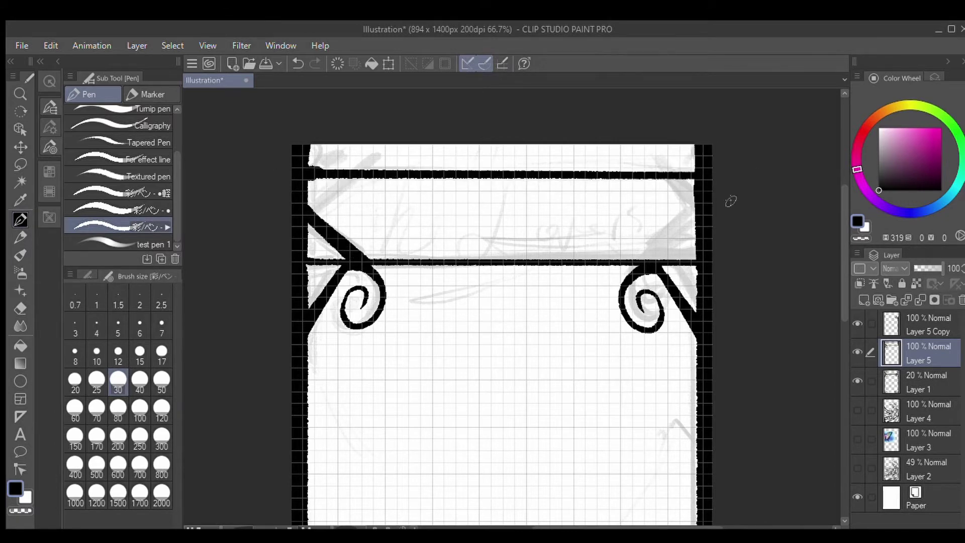
pyautogui.scroll(1, 510, 145)
pyautogui.moveTo(267, 199); pyautogui.dragTo(213, 250)
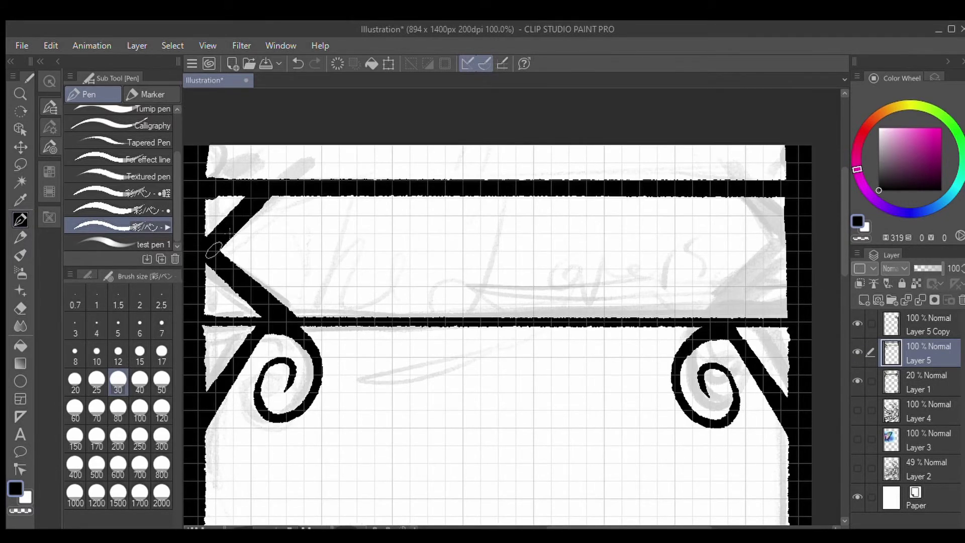
# Step: Copy the banner's pointed left end and mirror the copy into place at the right end
pyautogui.press('m')
pyautogui.moveTo(267, 196)
pyautogui.mouseDown()
pyautogui.moveTo(241, 215)
pyautogui.moveTo(255, 249)
pyautogui.moveTo(637, 263)
pyautogui.moveTo(751, 281)
pyautogui.mouseUp()
pyautogui.hotkey('ctrl', 'c')
pyautogui.hotkey('ctrl', 'v')
pyautogui.hotkey('ctrl', 't')
pyautogui.press('Return')
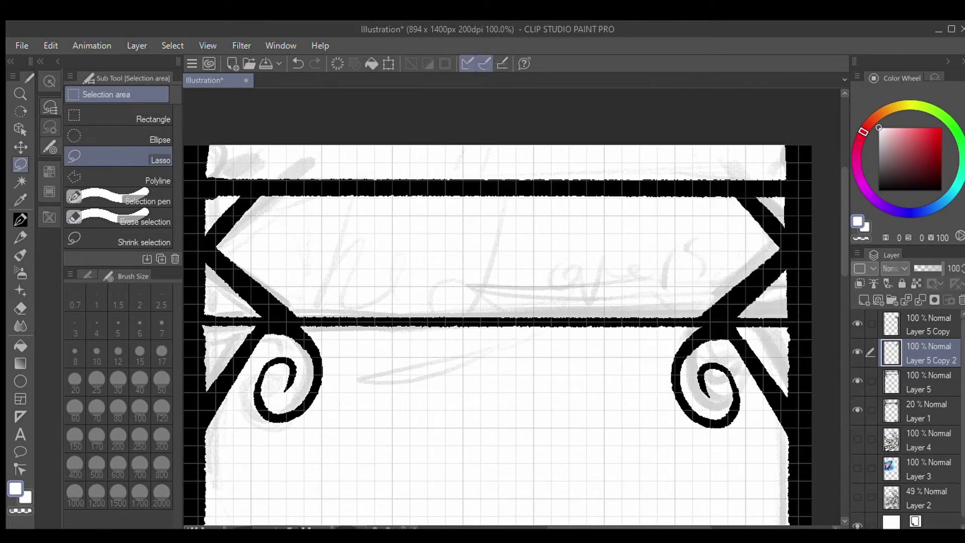
# Step: Ink the diagonal curve and spiral scroll in the frame's lower-left corner on Layer 5 Copy 2, using a size 40 black pen
pyautogui.press('p')
pyautogui.press('x')
pyautogui.scroll(-2, 837, 353)
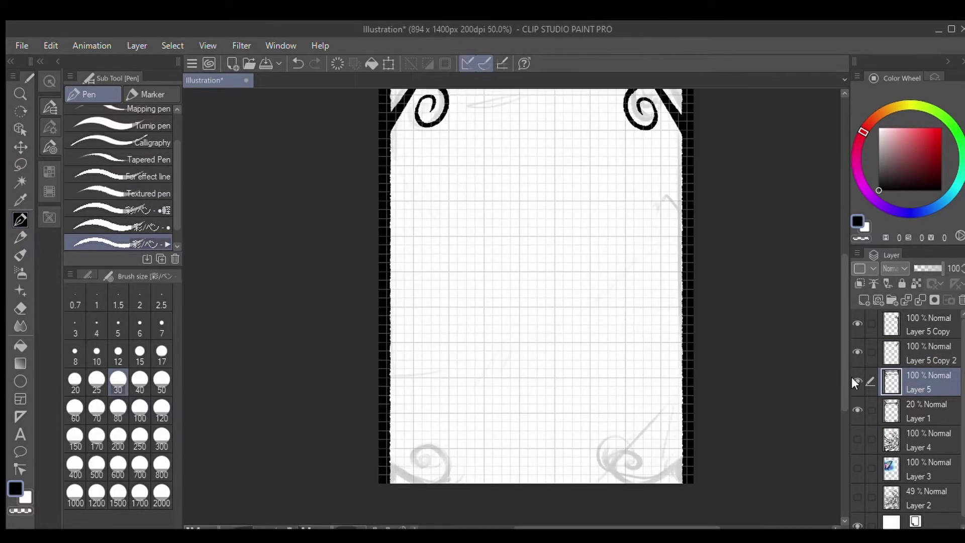
pyautogui.scroll(1, 465, 400)
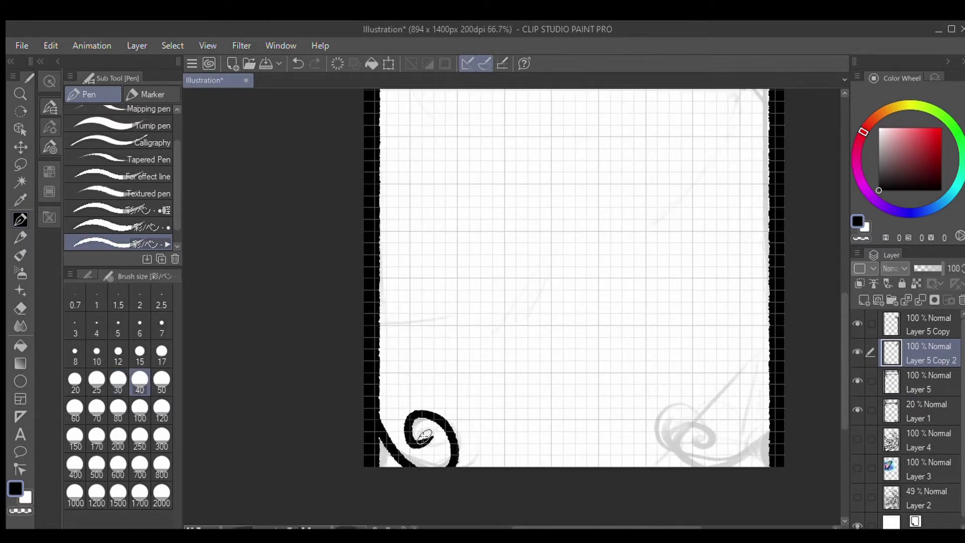
pyautogui.hotkey('ctrl', 'z')
pyautogui.scroll(-1, 384, 392)
pyautogui.scroll(1, 836, 424)
# Step: Copy the lower-left corner scroll and mirror the copy into the frame's lower-right corner
pyautogui.press('m')
pyautogui.moveTo(352, 342); pyautogui.dragTo(520, 451)
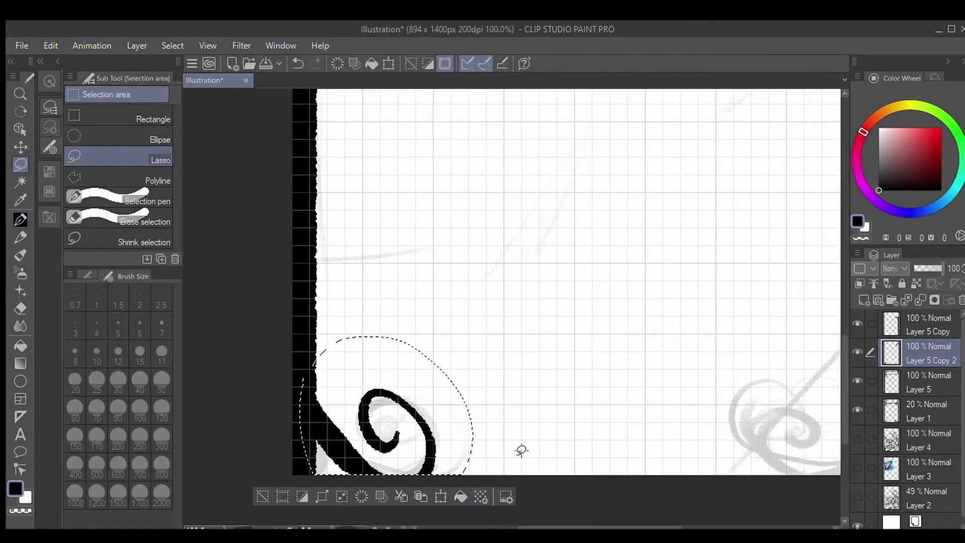
pyautogui.hotkey('ctrl', 'c')
pyautogui.hotkey('ctrl', 'v')
pyautogui.hotkey('ctrl', 't')
pyautogui.moveTo(281, 407); pyautogui.dragTo(698, 372)
pyautogui.hscroll(-2, 700, 379)
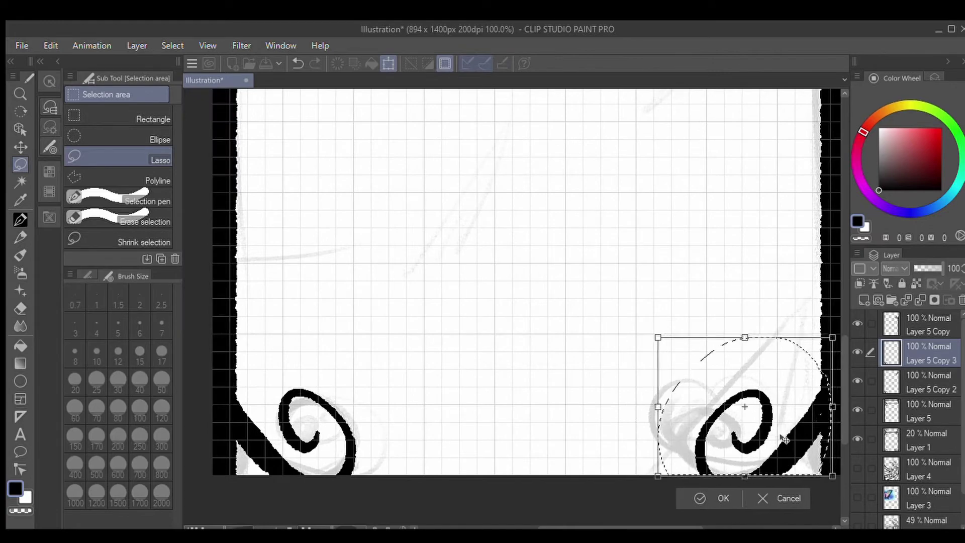
pyautogui.press('Return')
# Step: Show Layer 4's figure linework with the frame, turn off the grid and look over the whole card
pyautogui.scroll(-3, 804, 362)
pyautogui.hotkey('alt', ']')
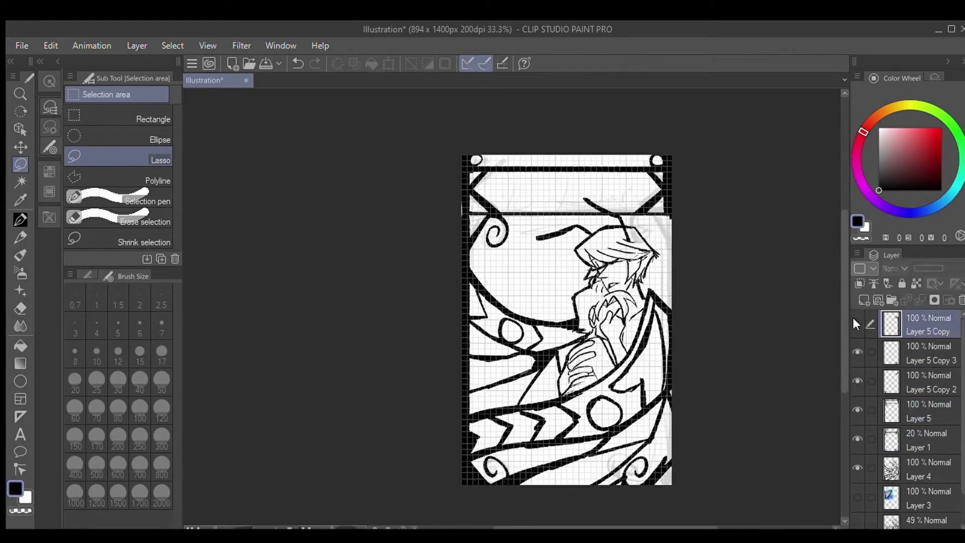
pyautogui.hotkey('ctrl', '+')
pyautogui.scroll(-3, 793, 399)
pyautogui.scroll(1, 829, 411)
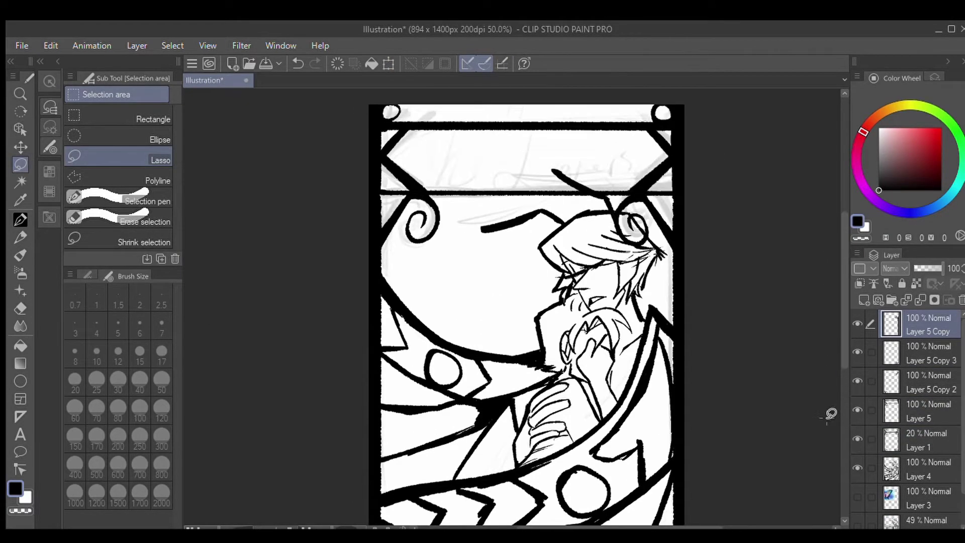
pyautogui.scroll(-2, 843, 307)
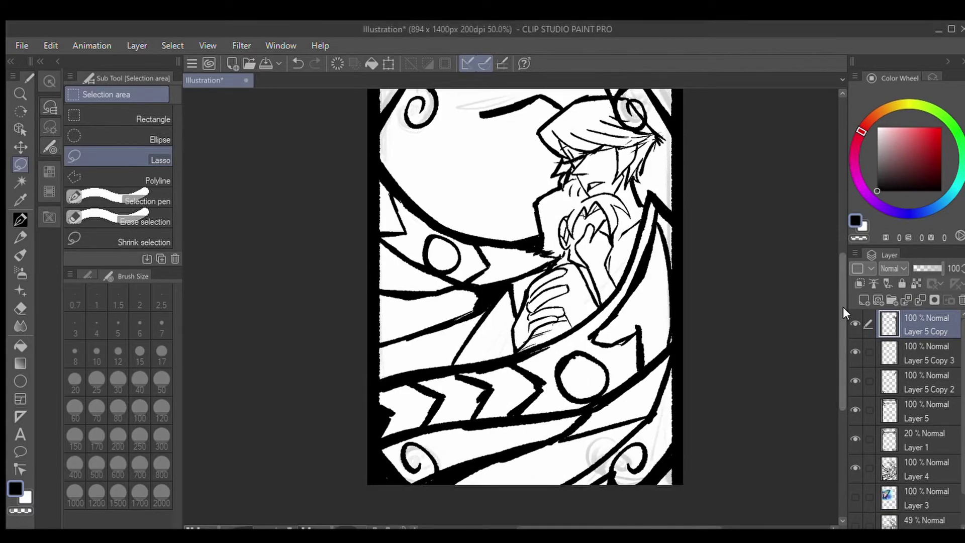
pyautogui.scroll(3, 843, 307)
# Step: Merge the three copied frame layers down into Layer 5 and rename Layer 1 as lines
pyautogui.click(914, 294)
pyautogui.click(914, 294)
pyautogui.click(914, 293)
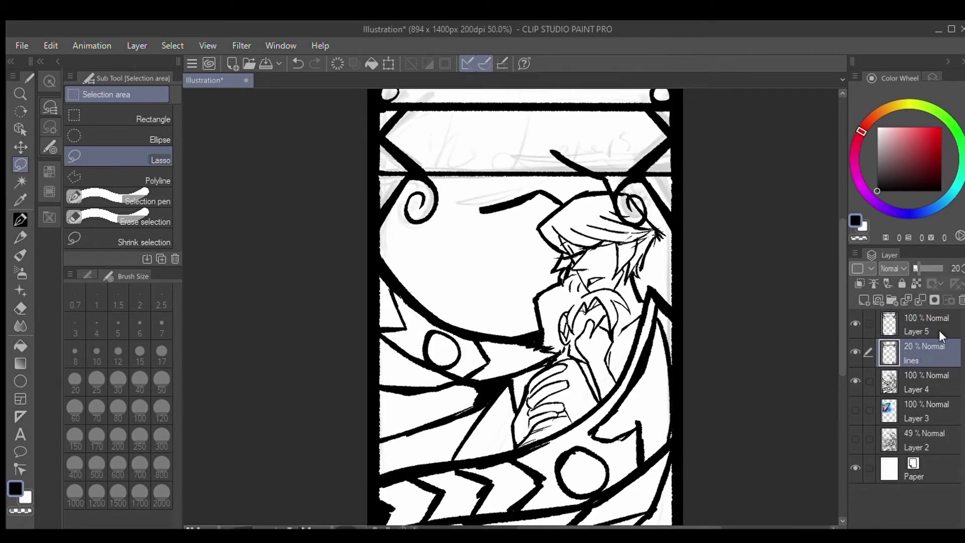
# Step: Add a new raster layer for flat colours and place it beneath the Layer 4 figure linework
pyautogui.scroll(-2, 838, 336)
pyautogui.scroll(3, 834, 314)
pyautogui.click(925, 382)
pyautogui.click(864, 300)
pyautogui.click(853, 162)
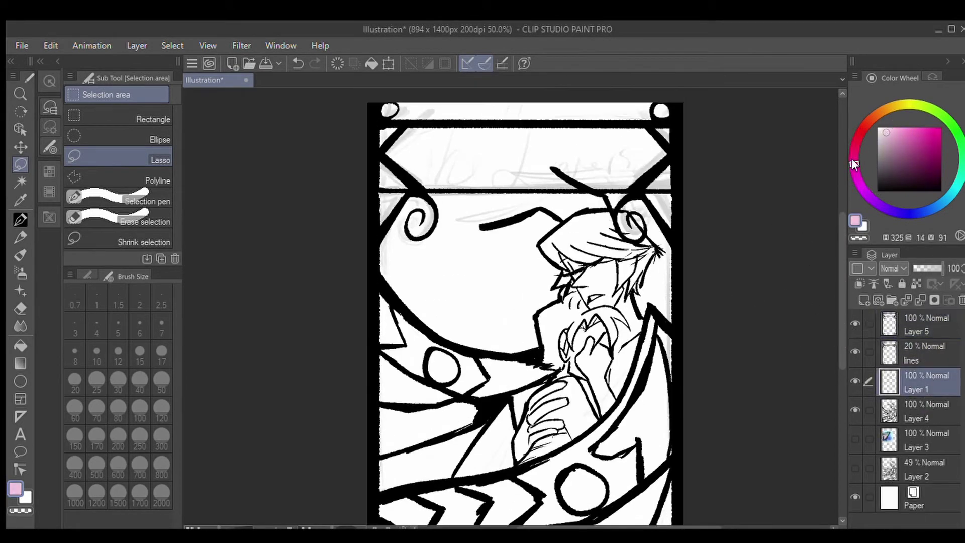
pyautogui.press('b')
pyautogui.scroll(1, 677, 236)
pyautogui.moveTo(420, 274); pyautogui.dragTo(485, 289)
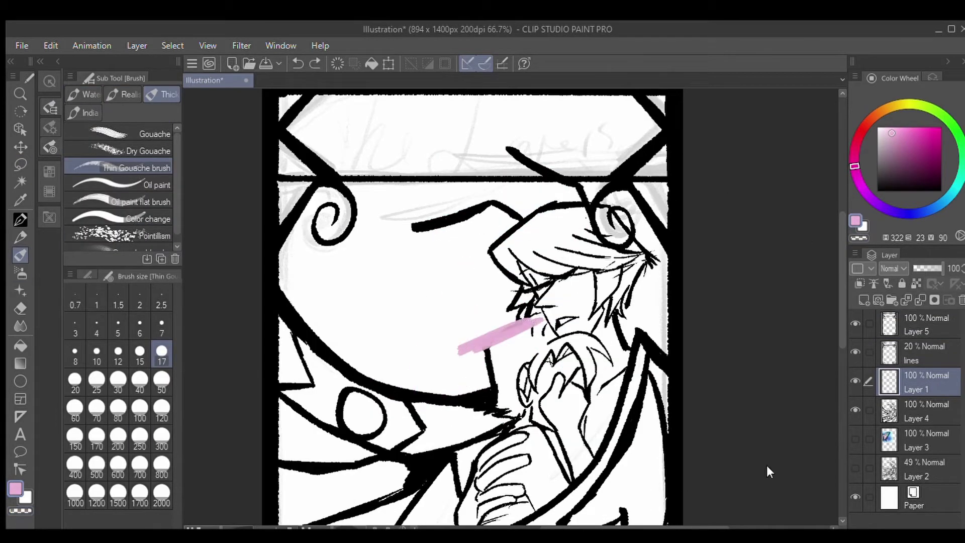
pyautogui.hotkey('ctrl', 'z')
pyautogui.moveTo(915, 382); pyautogui.dragTo(915, 425)
# Step: Fill the figures' faces, necks, arms and hands with pale lilac on Layer 1
pyautogui.moveTo(553, 312); pyautogui.dragTo(578, 297)
pyautogui.moveTo(855, 177); pyautogui.dragTo(867, 194)
pyautogui.scroll(2, 535, 261)
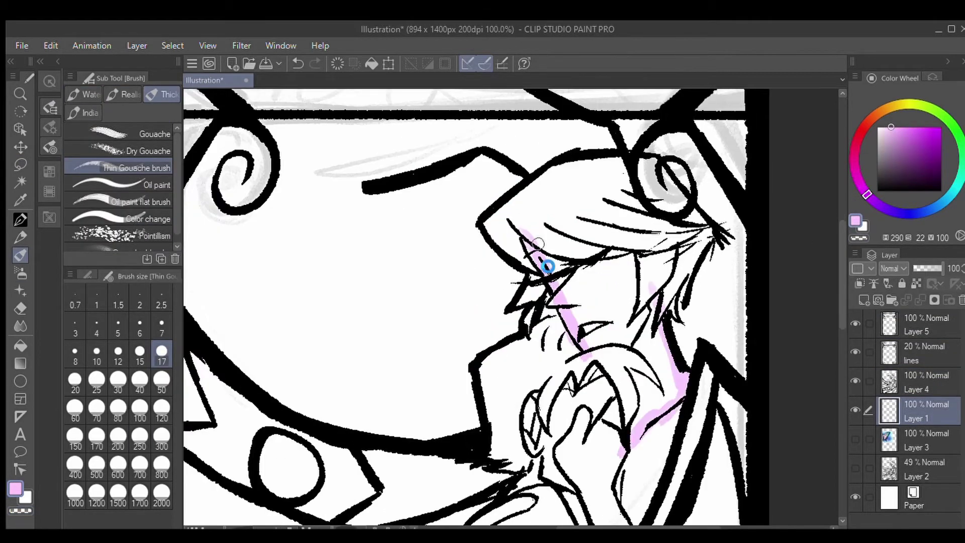
pyautogui.moveTo(548, 266); pyautogui.dragTo(593, 251)
pyautogui.moveTo(442, 468); pyautogui.dragTo(593, 392)
pyautogui.moveTo(568, 211); pyautogui.dragTo(573, 277)
pyautogui.press('w')
pyautogui.click(502, 402)
pyautogui.hotkey('alt', 'BackSpace')
pyautogui.hotkey('ctrl', 'd')
pyautogui.press('b')
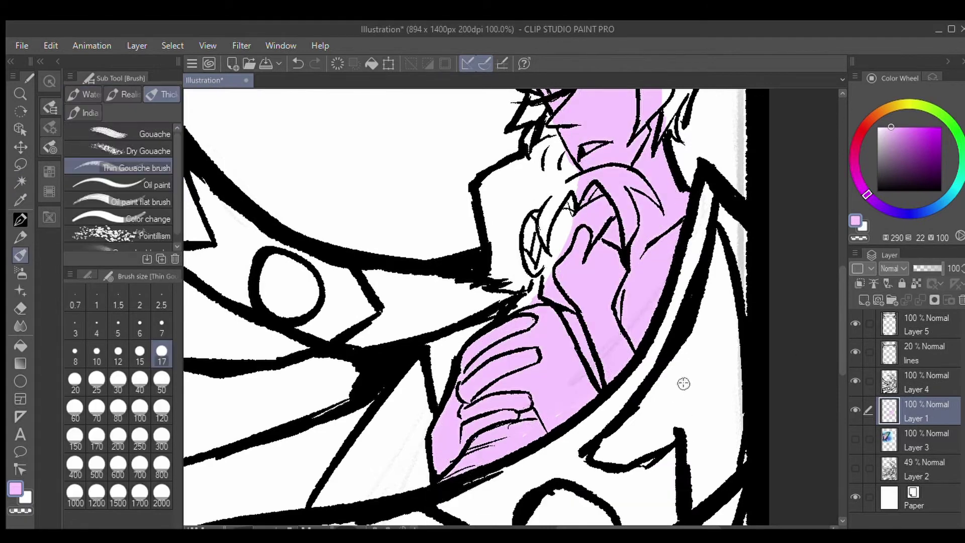
pyautogui.scroll(3, 557, 238)
pyautogui.scroll(-3, 844, 301)
pyautogui.scroll(1, 834, 296)
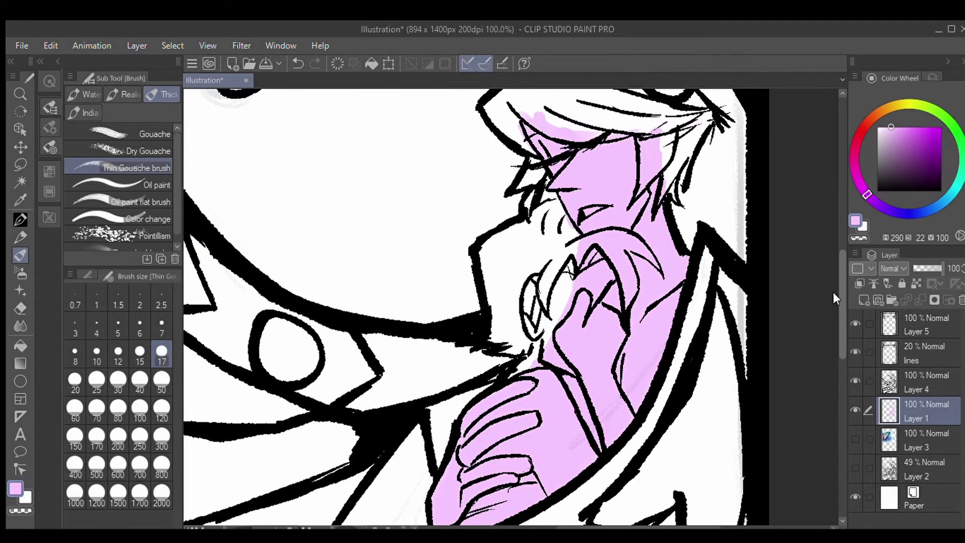
pyautogui.moveTo(366, 134); pyautogui.dragTo(382, 211)
pyautogui.moveTo(449, 117); pyautogui.dragTo(412, 317)
pyautogui.moveTo(473, 186); pyautogui.dragTo(442, 296)
pyautogui.hotkey('ctrl', 'z')
pyautogui.scroll(3, 835, 288)
pyautogui.scroll(-5, 834, 291)
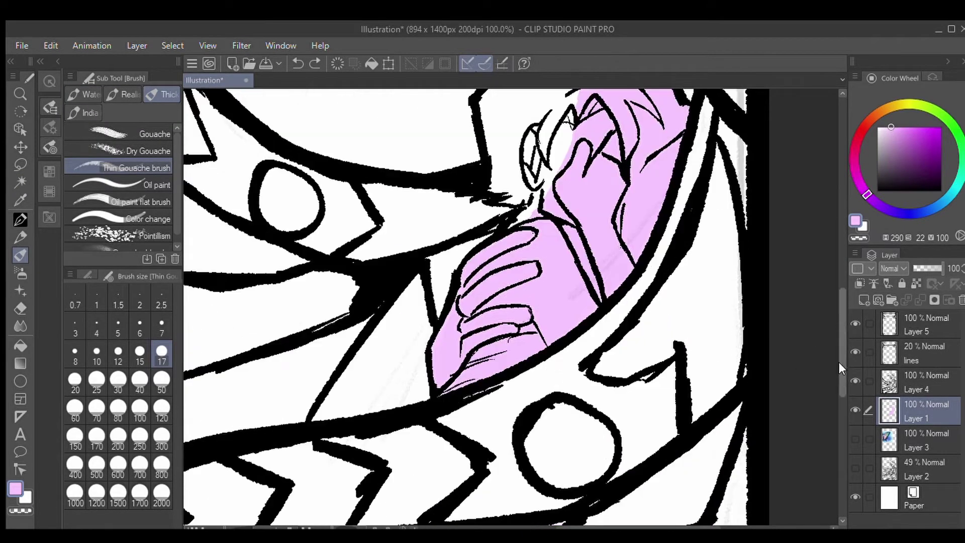
pyautogui.scroll(5, 835, 302)
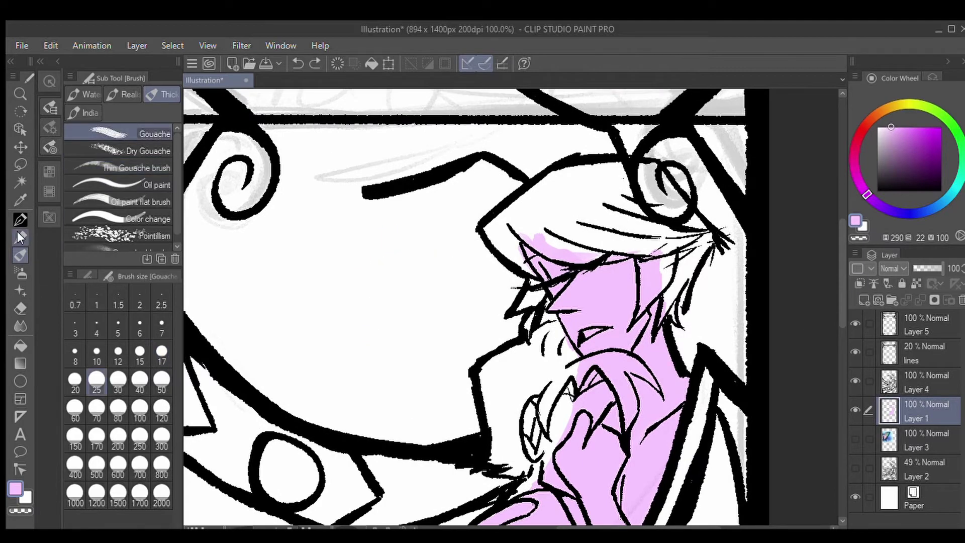
pyautogui.press('p')
pyautogui.moveTo(367, 236); pyautogui.dragTo(417, 392)
pyautogui.moveTo(437, 276); pyautogui.dragTo(477, 352)
pyautogui.moveTo(326, 234); pyautogui.dragTo(297, 314)
pyautogui.hotkey('ctrl', 'z')
pyautogui.hotkey('ctrl', 'z')
pyautogui.hotkey('ctrl', 'z')
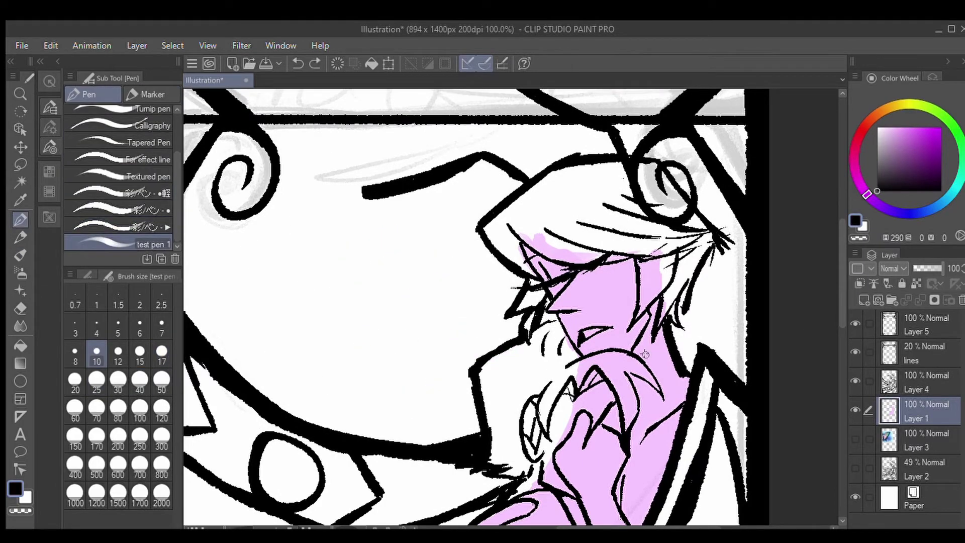
# Step: Hide the lines layer, outline the lower cloak with a lasso selection and fill it light green on Layer 1
pyautogui.scroll(-1, 629, 221)
pyautogui.scroll(-5, 629, 221)
pyautogui.press('m')
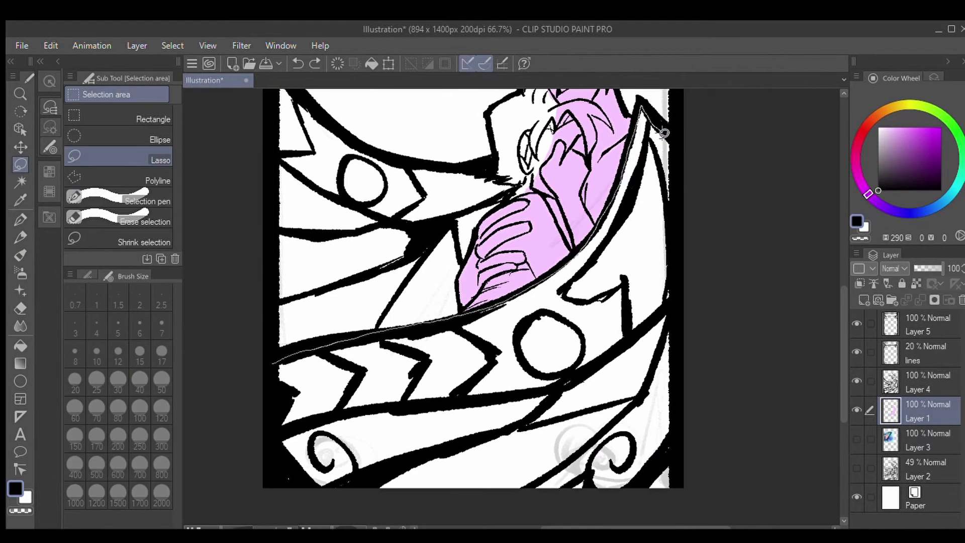
pyautogui.moveTo(641, 163); pyautogui.dragTo(279, 414)
pyautogui.click(857, 381)
pyautogui.click(857, 380)
pyautogui.click(857, 352)
pyautogui.scroll(2, 472, 301)
pyautogui.scroll(-1, 473, 302)
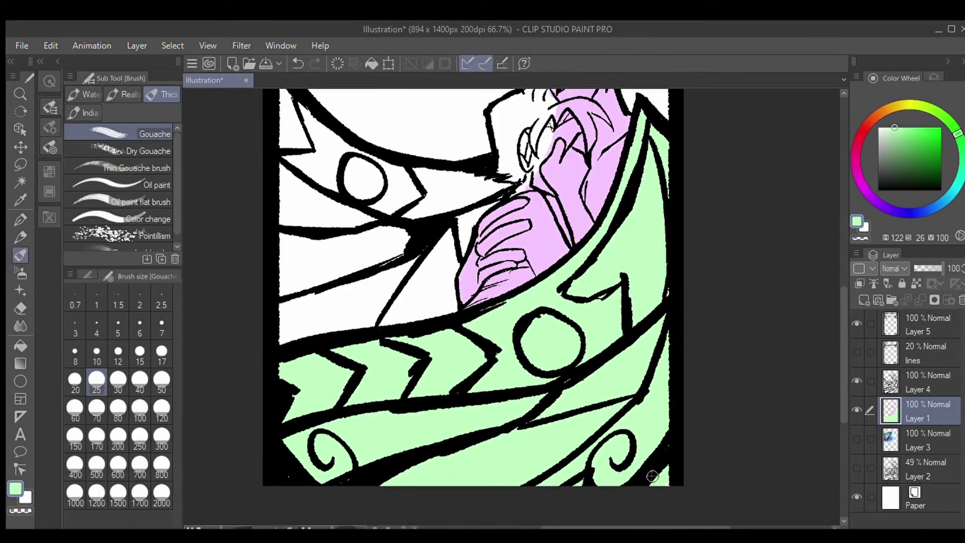
# Step: Add another layer beneath Layer 1 and fill the upper part of the wing cloak with the same light green
pyautogui.scroll(1, 473, 302)
pyautogui.hotkey('ctrl', 'shift', 'n')
pyautogui.moveTo(274, 226)
pyautogui.mouseDown()
pyautogui.moveTo(382, 501)
pyautogui.moveTo(274, 523)
pyautogui.mouseUp()
pyautogui.hotkey('alt', 'Delete')
pyautogui.scroll(1, 848, 324)
# Step: Lock the transparent pixels of Layer 5 and recolour the frame from black to an olive gold
pyautogui.click(925, 325)
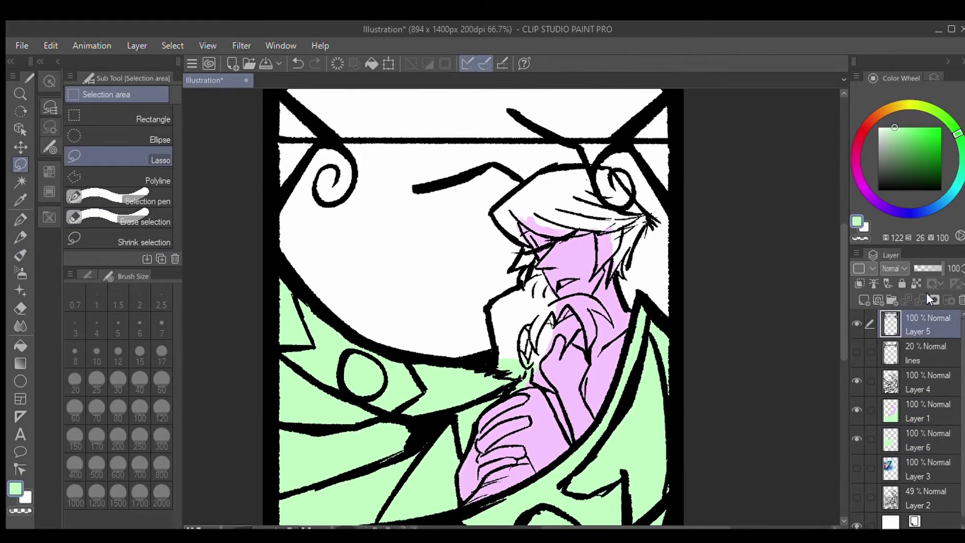
pyautogui.scroll(1, 366, 247)
pyautogui.click(916, 148)
pyautogui.hotkey('alt', 'Delete')
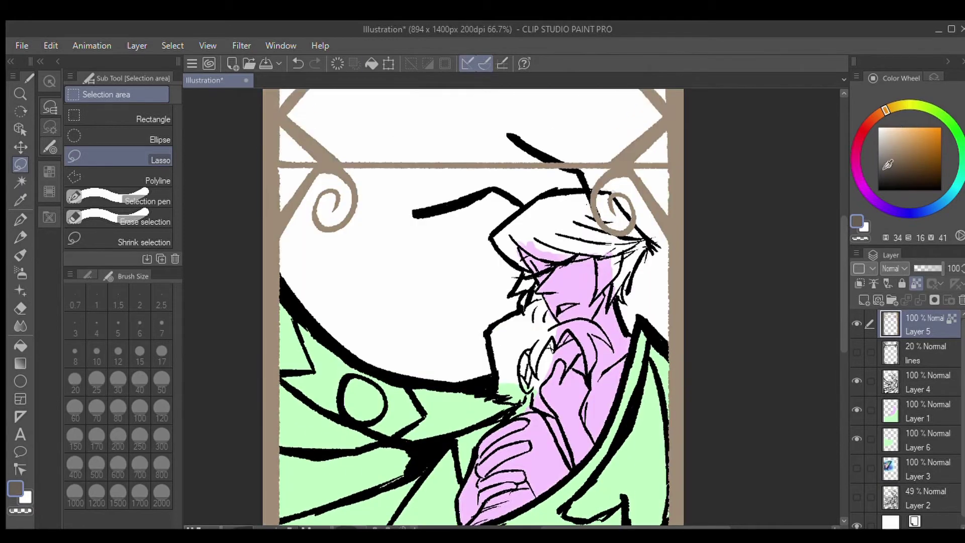
pyautogui.hotkey('alt', 'Delete')
pyautogui.moveTo(884, 111)
pyautogui.mouseDown()
pyautogui.moveTo(912, 104)
pyautogui.moveTo(903, 106)
pyautogui.mouseUp()
pyautogui.hotkey('alt', 'Delete')
pyautogui.scroll(-5, 841, 308)
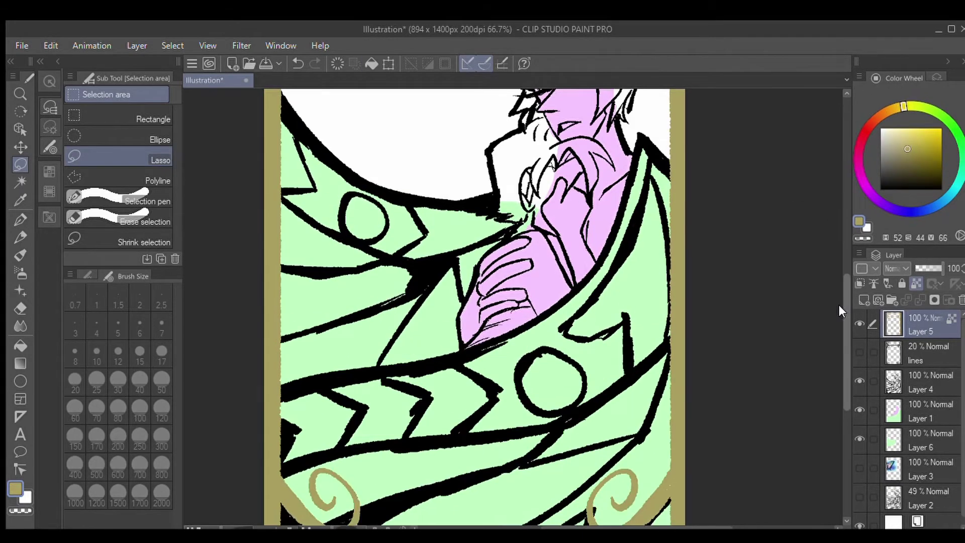
# Step: Hide the frame layer and paint the taller figure's hair pale yellow on Layer 1 with the gouache brushes
pyautogui.scroll(5, 838, 346)
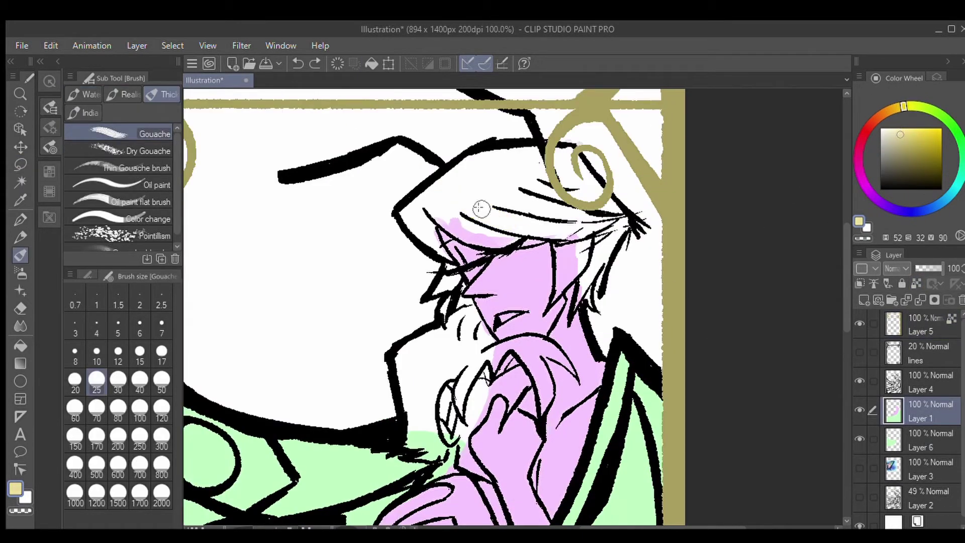
pyautogui.scroll(1, 556, 218)
pyautogui.click(858, 322)
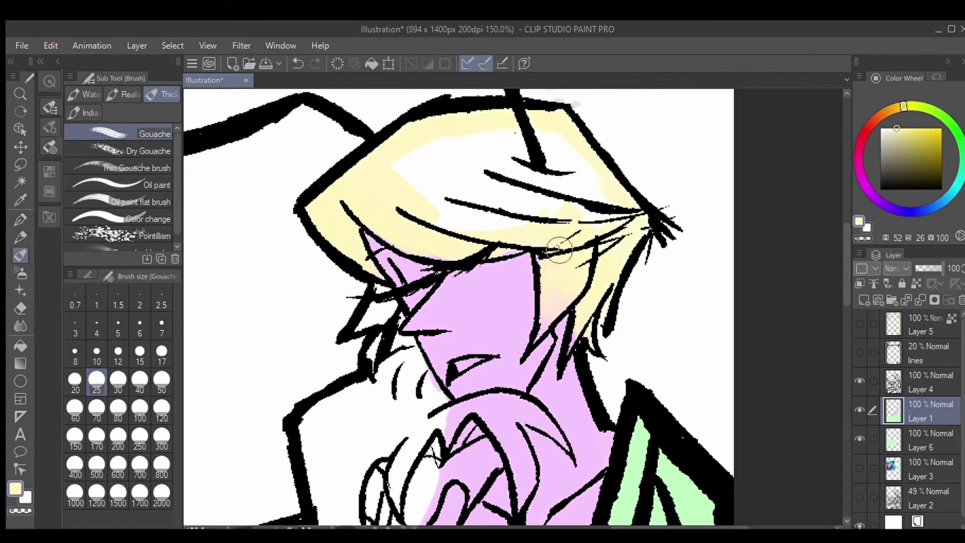
pyautogui.click(137, 168)
pyautogui.moveTo(412, 221); pyautogui.dragTo(518, 181)
pyautogui.moveTo(412, 201); pyautogui.dragTo(578, 143)
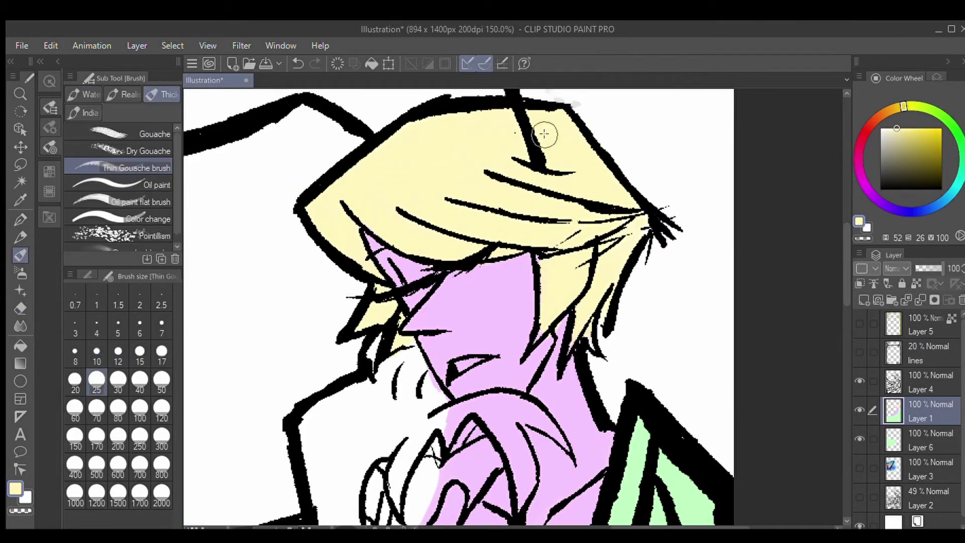
# Step: Paint the smaller figure's face, arm and torso pale peach over the lilac fill
pyautogui.scroll(-2, 545, 134)
pyautogui.click(883, 109)
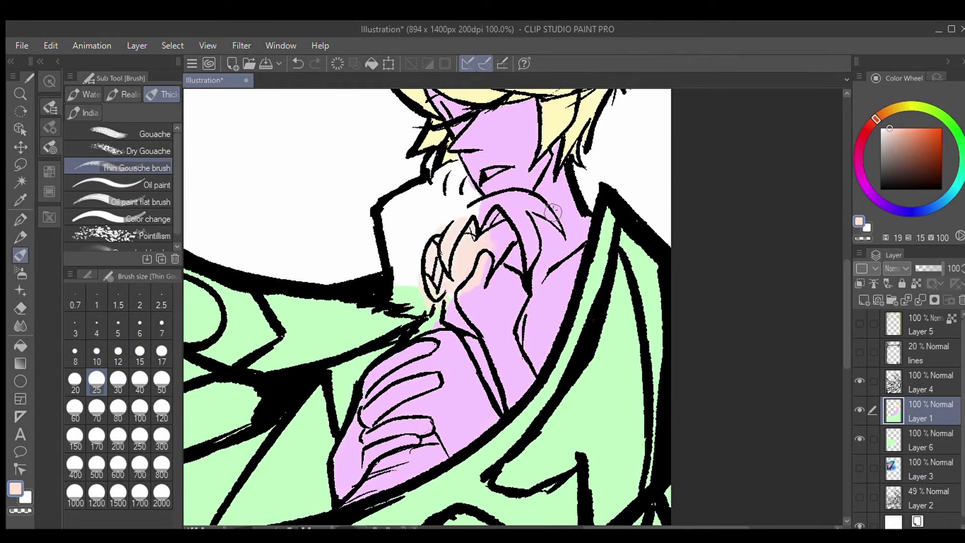
pyautogui.moveTo(455, 241); pyautogui.dragTo(517, 362)
pyautogui.moveTo(368, 486)
pyautogui.mouseDown()
pyautogui.moveTo(397, 392)
pyautogui.moveTo(453, 362)
pyautogui.mouseUp()
pyautogui.hotkey('ctrl', 'z')
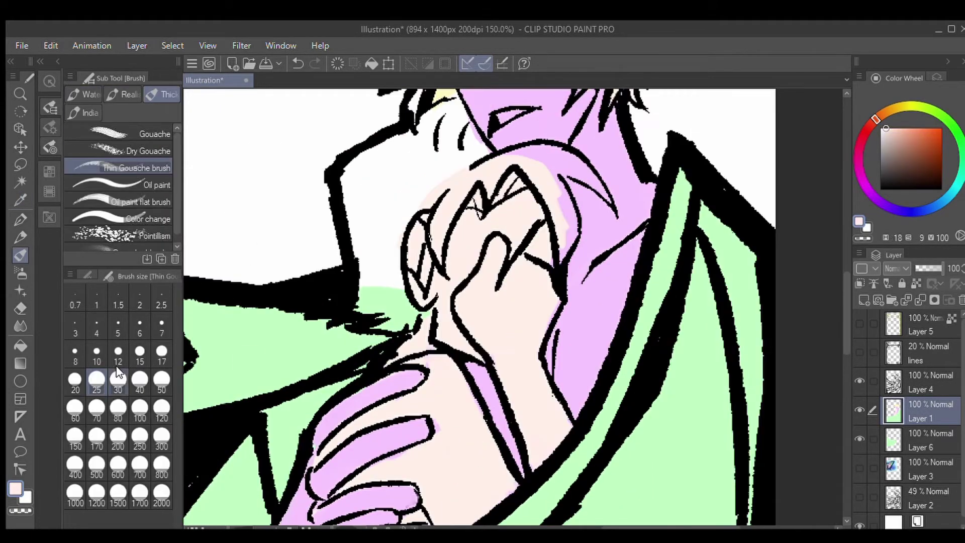
pyautogui.scroll(-2, 463, 301)
pyautogui.click(140, 352)
pyautogui.scroll(2, 463, 302)
# Step: Paint the smaller figure's hair and fringe reddish brown with the Thin Gouache brush
pyautogui.click(869, 123)
pyautogui.moveTo(870, 123); pyautogui.dragTo(879, 117)
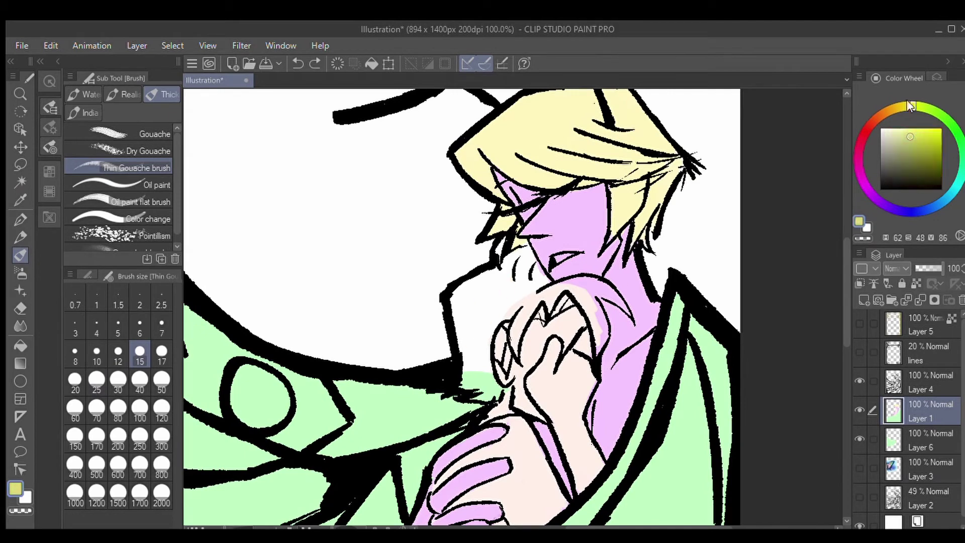
pyautogui.press(']')
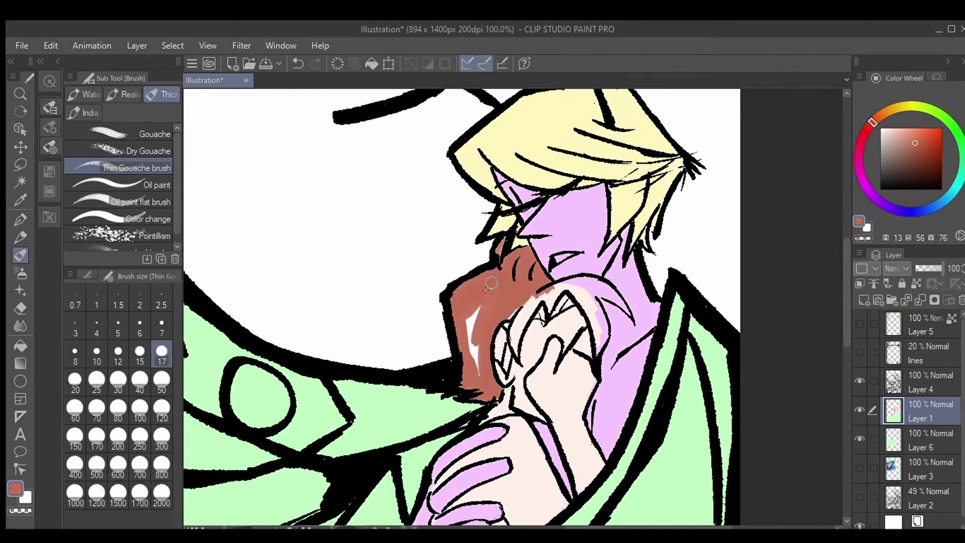
pyautogui.moveTo(492, 284); pyautogui.dragTo(472, 370)
pyautogui.scroll(2, 491, 284)
pyautogui.press(']')
pyautogui.press(']')
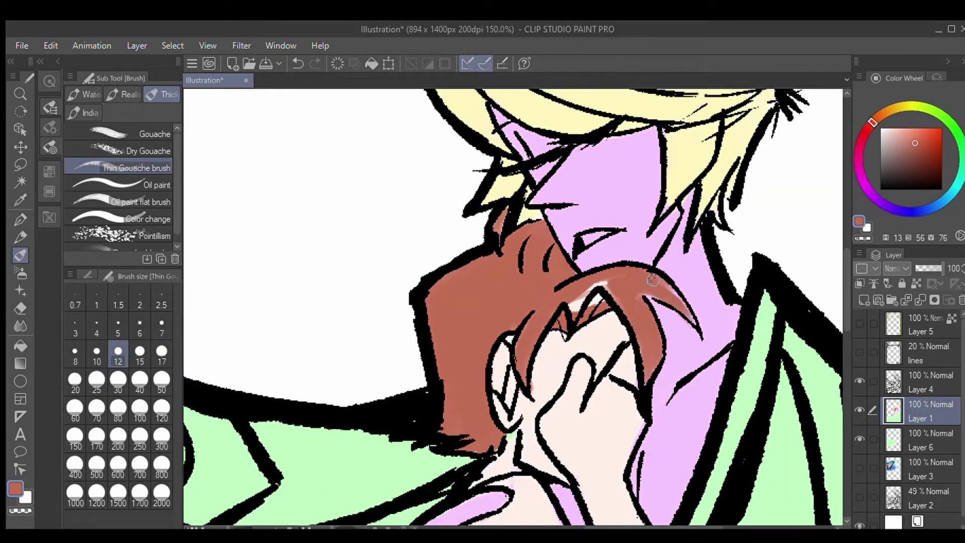
# Step: Show the frame on Layer 5 again and recolour it to a warm tan gold
pyautogui.scroll(-4, 547, 282)
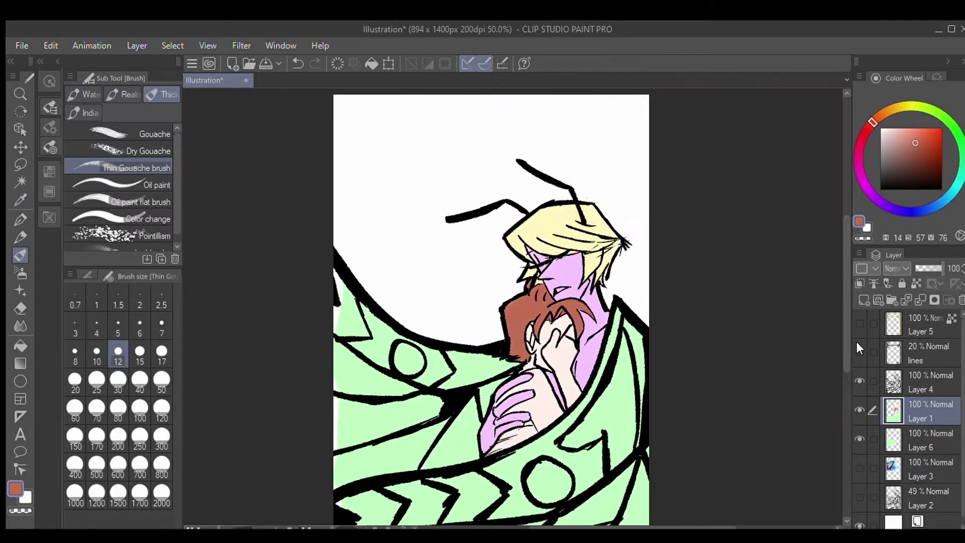
pyautogui.click(860, 324)
pyautogui.click(920, 324)
pyautogui.click(372, 64)
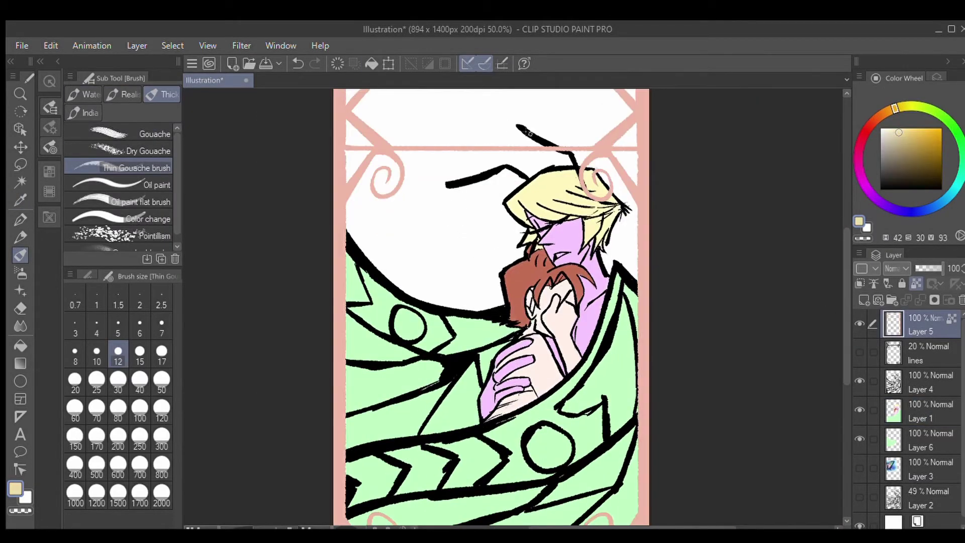
pyautogui.click(372, 63)
pyautogui.click(372, 64)
# Step: Move frame Layer 5 below the green cloak layer, Layer 6, and make Layer 6 active
pyautogui.moveTo(920, 324); pyautogui.dragTo(923, 455)
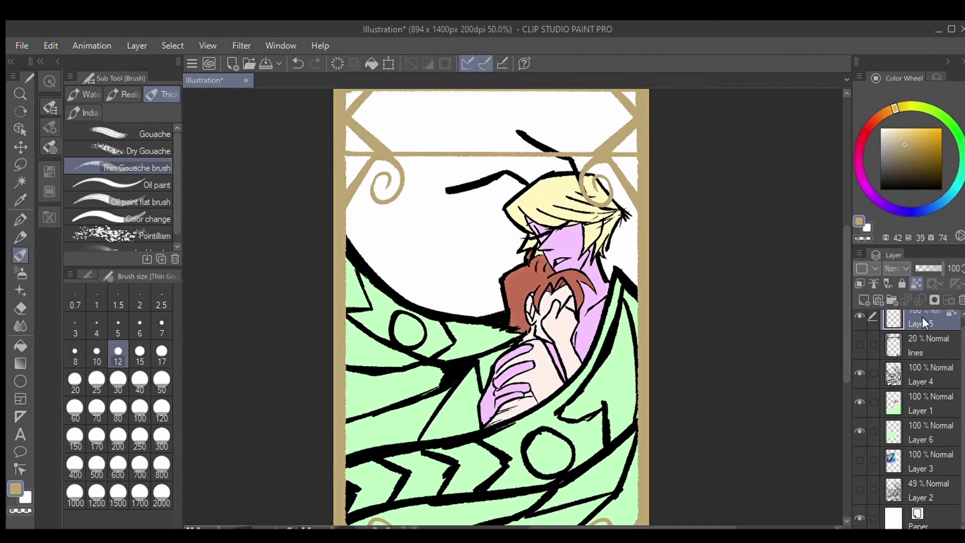
pyautogui.click(920, 402)
pyautogui.scroll(2, 841, 340)
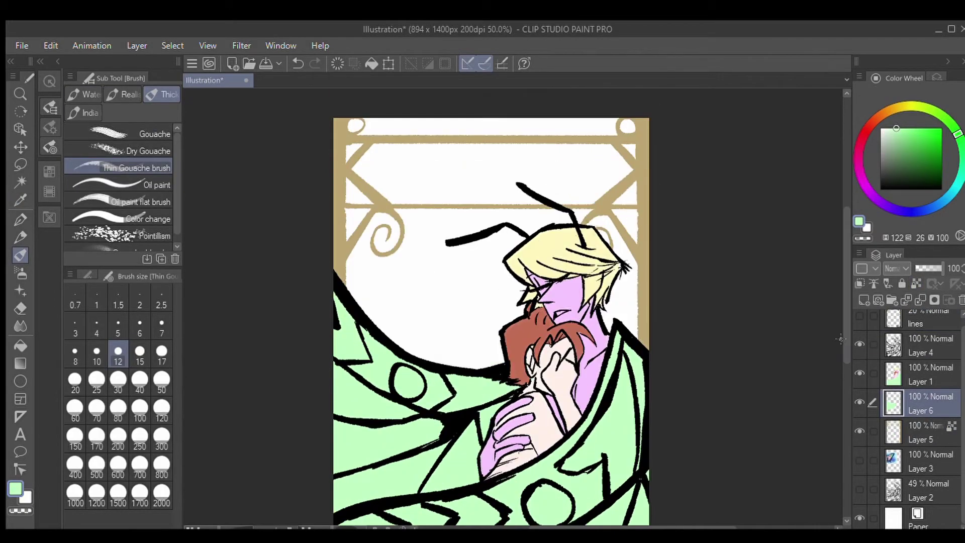
pyautogui.scroll(5, 841, 339)
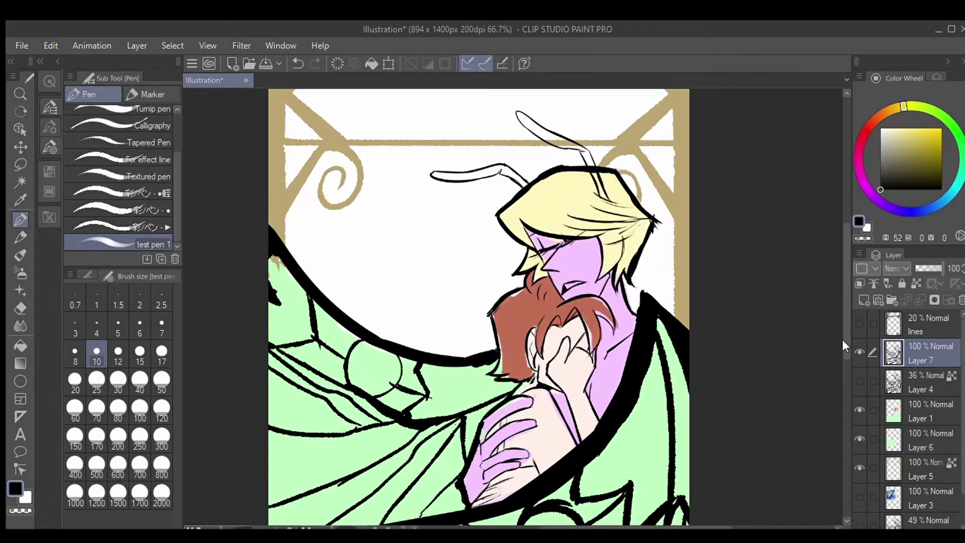
# Step: Clean up the lilac hand, peach skin and reddish-brown hair fills on Layer 1 to fit the Layer 7 linework
pyautogui.keyDown('alt'); pyautogui.click(711, 387); pyautogui.keyUp('alt')
pyautogui.scroll(-3, 710, 387)
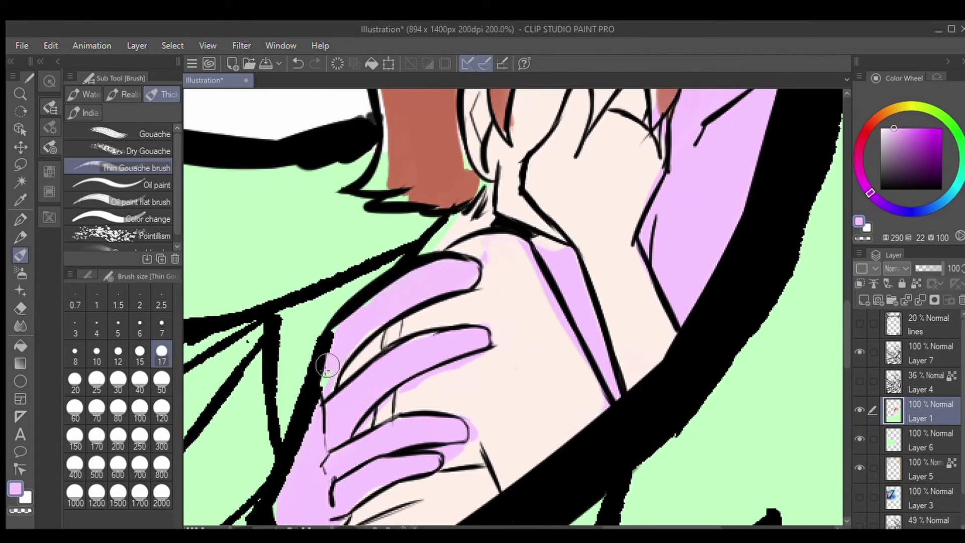
pyautogui.keyDown('alt'); pyautogui.click(525, 285); pyautogui.keyUp('alt')
pyautogui.scroll(3, 585, 252)
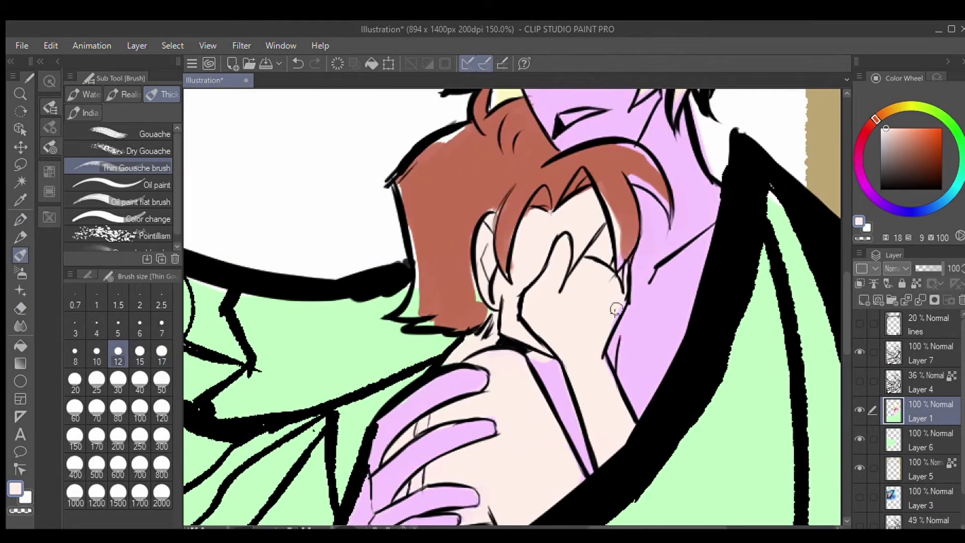
pyautogui.keyDown('alt'); pyautogui.click(408, 228); pyautogui.keyUp('alt')
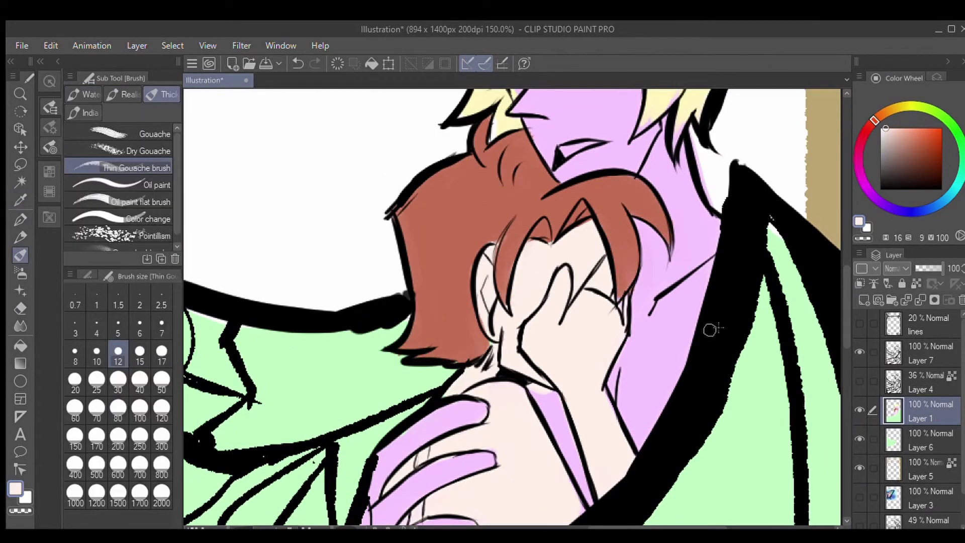
# Step: Touch up the taller figure's lilac face and pale yellow hair fills along the new outlines
pyautogui.scroll(-3, 709, 329)
pyautogui.scroll(8, 754, 346)
pyautogui.keyDown('alt'); pyautogui.click(560, 282); pyautogui.keyUp('alt')
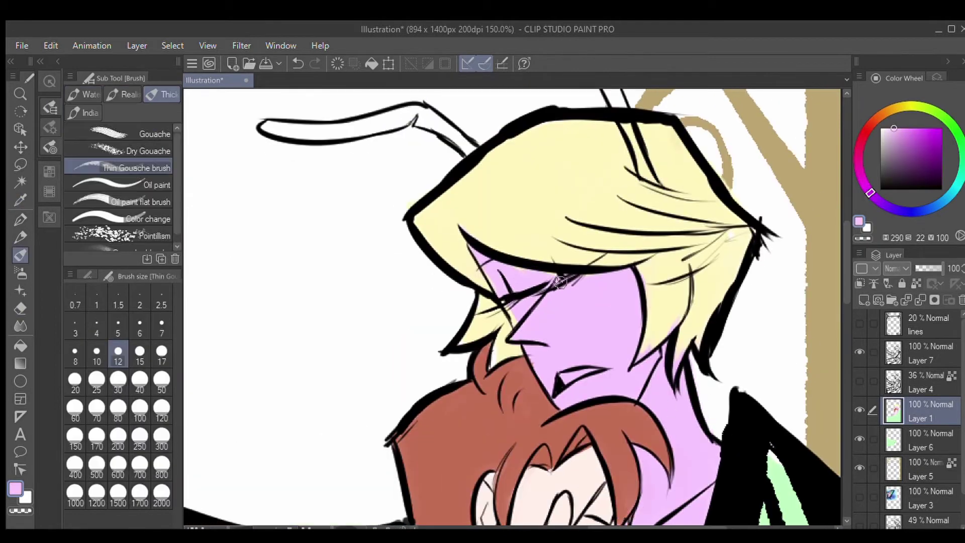
pyautogui.keyDown('alt'); pyautogui.click(646, 285); pyautogui.keyUp('alt')
pyautogui.scroll(3, 462, 343)
pyautogui.hotkey('ctrl', 'z')
# Step: Paint both antennae a dark greyish purple on Layer 1 with a size 10 Thin Gouache brush
pyautogui.keyDown('alt'); pyautogui.click(692, 424); pyautogui.keyUp('alt')
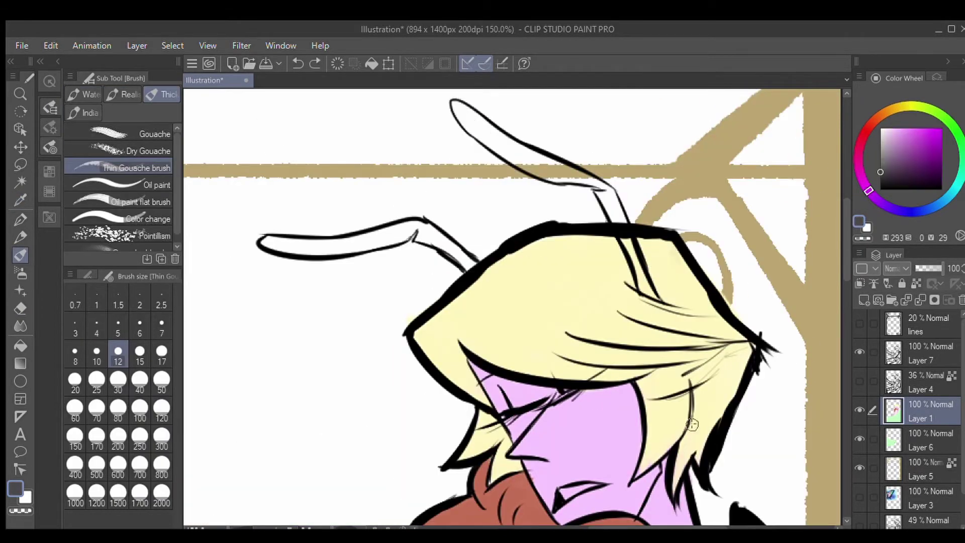
pyautogui.moveTo(463, 108); pyautogui.dragTo(563, 185)
pyautogui.hotkey('ctrl', '+')
pyautogui.press('[')
pyautogui.moveTo(506, 228); pyautogui.dragTo(622, 269)
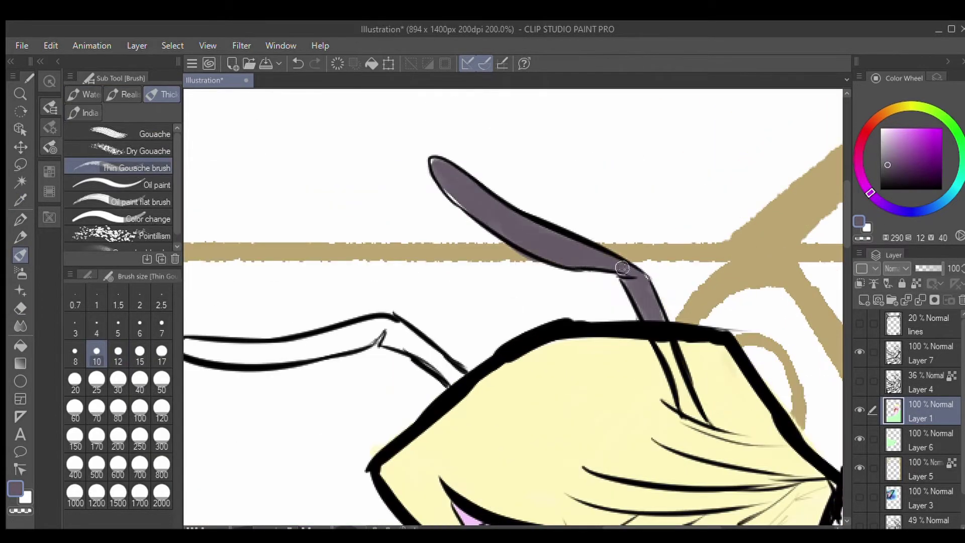
pyautogui.hscroll(-3, 457, 193)
pyautogui.press(']')
pyautogui.moveTo(279, 352); pyautogui.dragTo(478, 324)
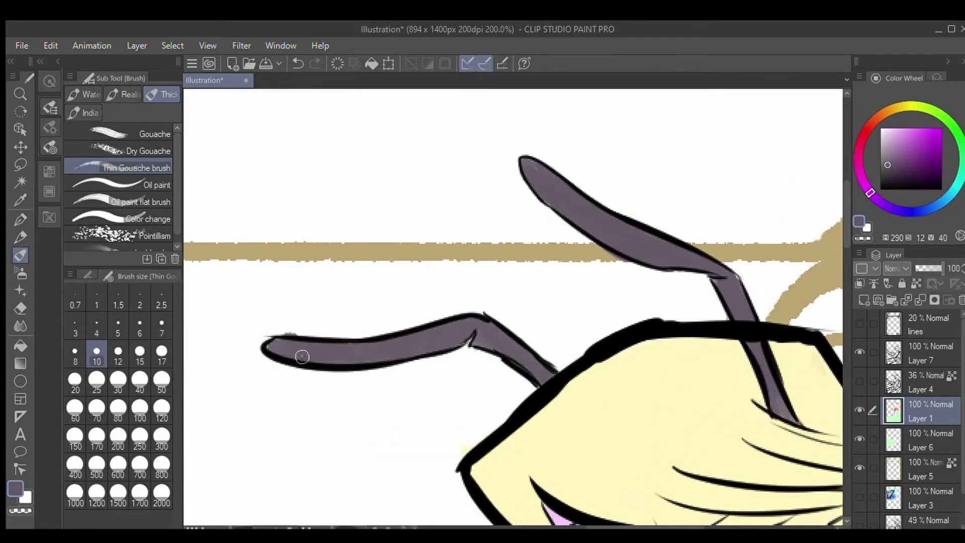
# Step: Erase the hair outline crossing the right antenna on Layer 7 and fill the gap with greyish purple on Layer 1
pyautogui.hscroll(6, 507, 359)
pyautogui.press('e')
pyautogui.moveTo(553, 372); pyautogui.dragTo(543, 323)
pyautogui.keyDown('alt'); pyautogui.click(543, 323); pyautogui.keyUp('alt')
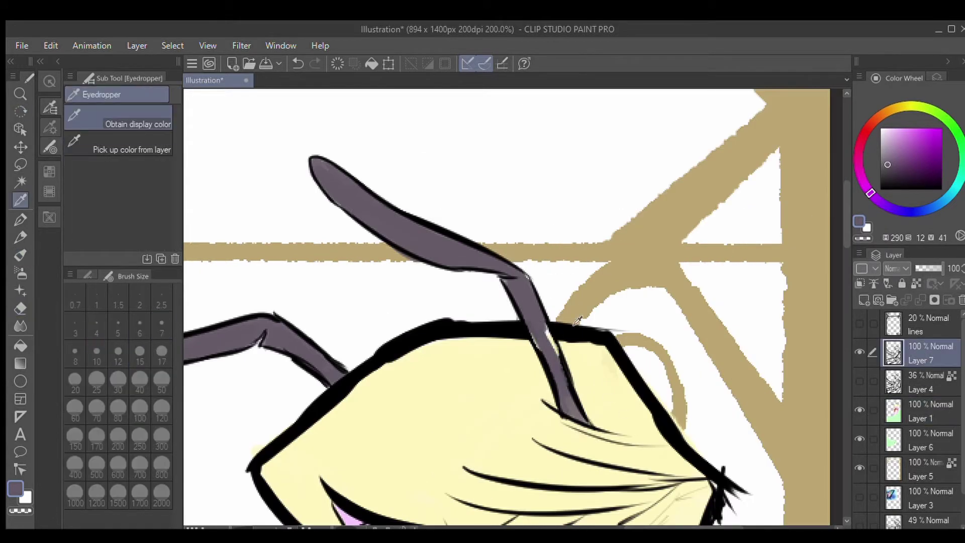
pyautogui.press('b')
pyautogui.hotkey('ctrl', 'z')
pyautogui.click(920, 354)
pyautogui.click(920, 411)
pyautogui.moveTo(557, 358); pyautogui.dragTo(527, 296)
pyautogui.scroll(-3, 503, 302)
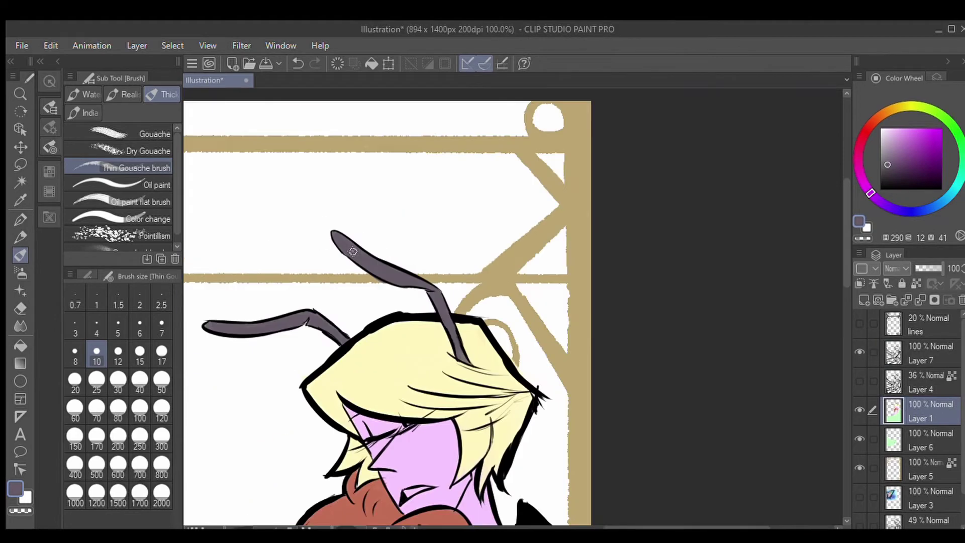
# Step: Ink the outlines of both antennae in black on Layer 7 with test pen 1 at size 10
pyautogui.scroll(2, 503, 302)
pyautogui.click(919, 353)
pyautogui.press('p')
pyautogui.keyDown('alt'); pyautogui.click(618, 362); pyautogui.keyUp('alt')
pyautogui.scroll(1, 617, 362)
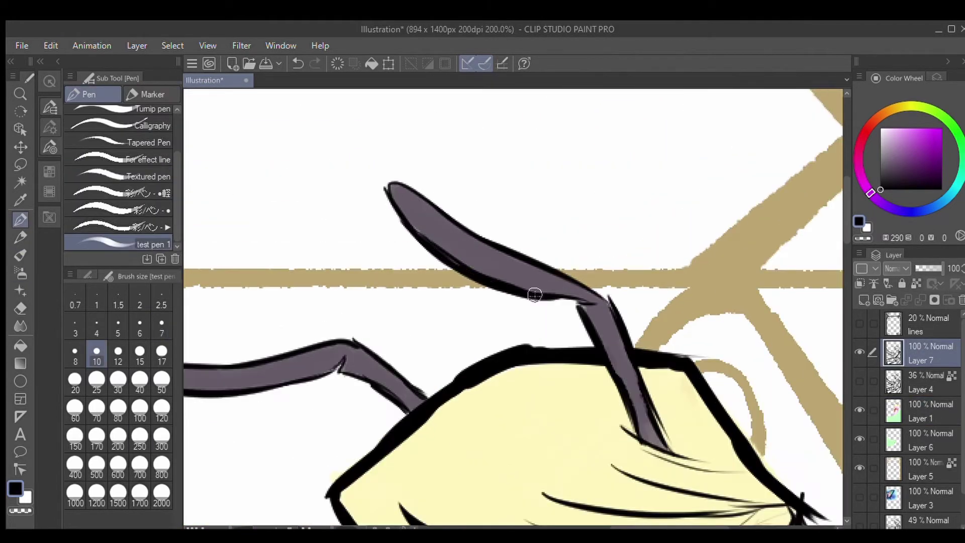
pyautogui.moveTo(642, 525); pyautogui.dragTo(543, 526)
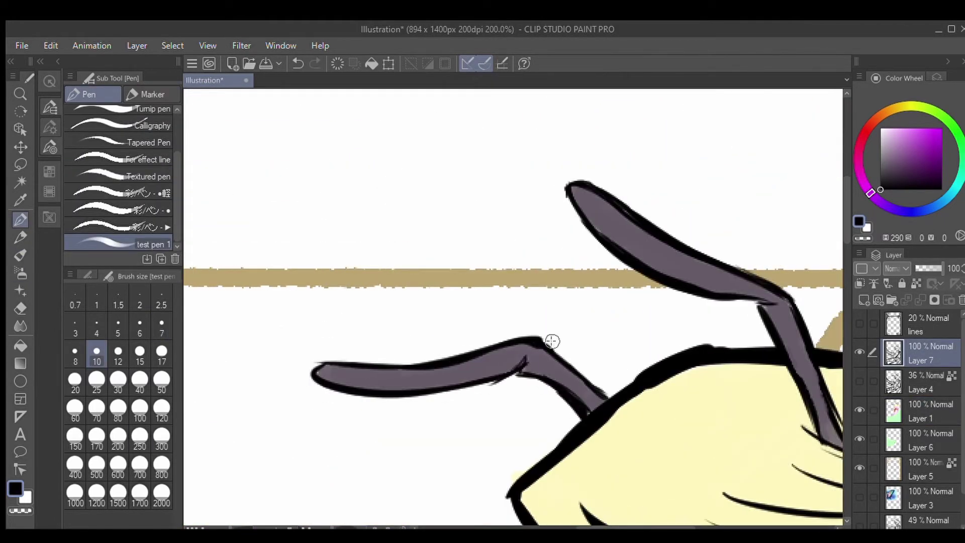
# Step: Touch up the pale green wing fill with the Thin Gouache brush at size 50 on Layer 6
pyautogui.scroll(-4, 361, 363)
pyautogui.click(920, 411)
pyautogui.press('b')
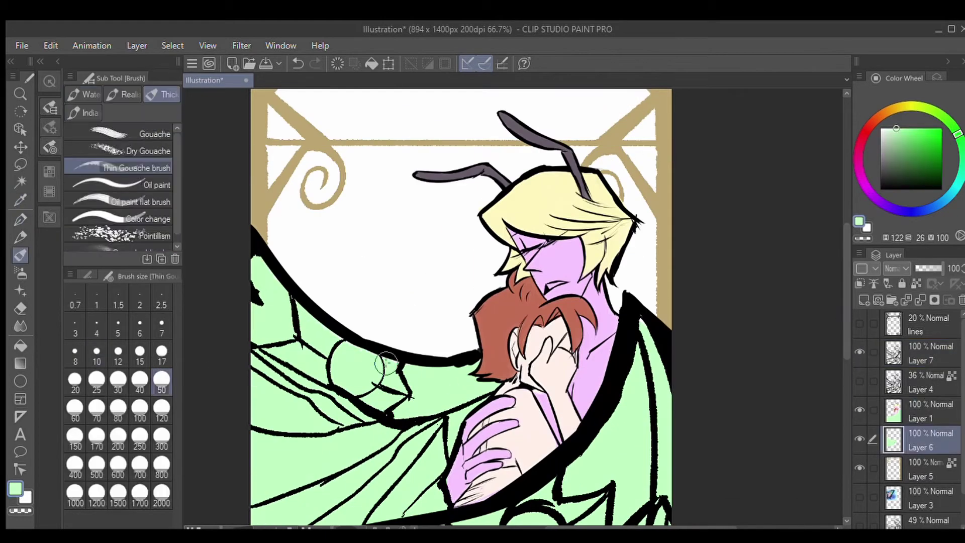
pyautogui.keyDown('alt'); pyautogui.click(649, 156); pyautogui.keyUp('alt')
pyautogui.scroll(2, 648, 156)
pyautogui.scroll(-2, 649, 156)
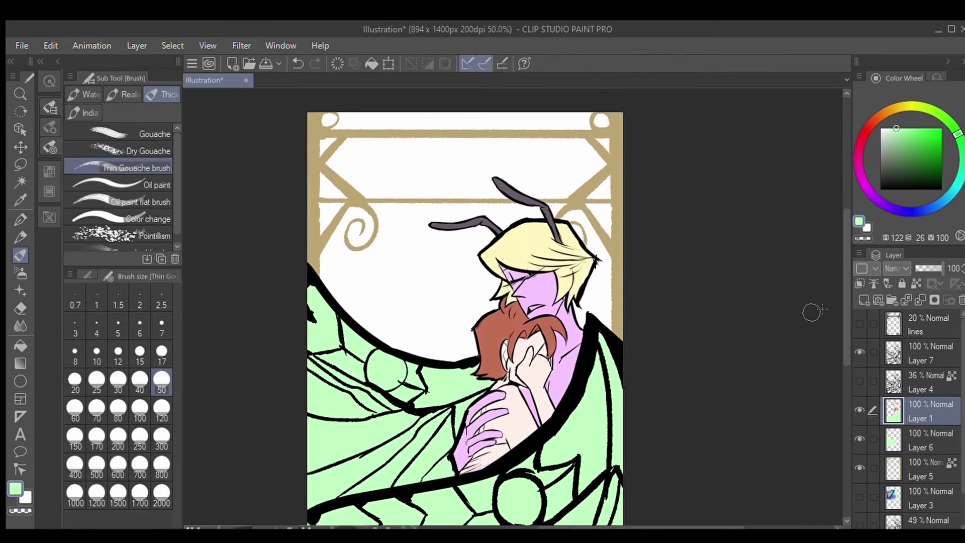
# Step: Delete the old sketch layers, Layer 3 and Layer 4, and add a new empty layer directly above Layer 1
pyautogui.click(920, 490)
pyautogui.click(920, 374)
pyautogui.click(960, 300)
pyautogui.hotkey('ctrl', 'z')
pyautogui.scroll(4, 443, 367)
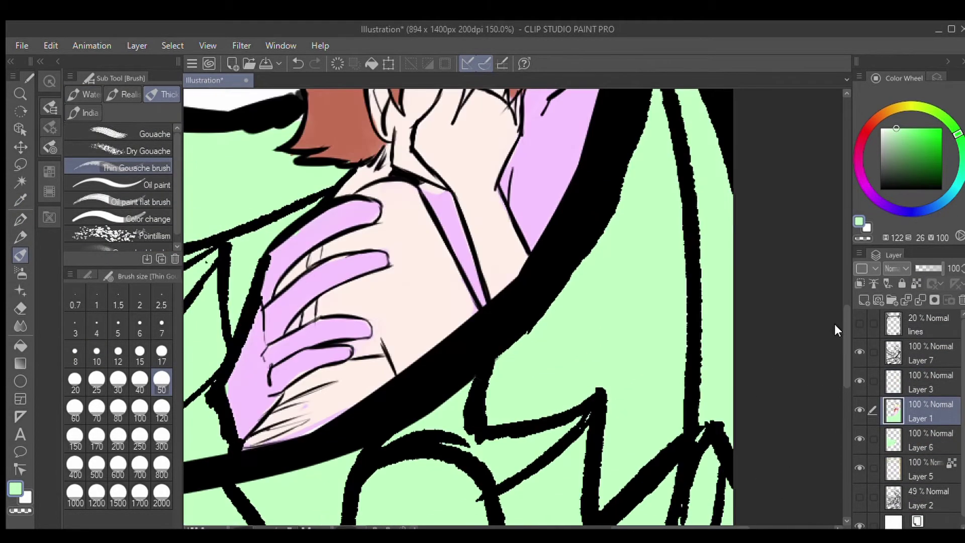
# Step: Touch up the linework and colour fills around the embracing hand and the shorter figure's arm
pyautogui.keyDown('alt'); pyautogui.click(442, 365); pyautogui.keyUp('alt')
pyautogui.press('p')
pyautogui.scroll(1, 355, 459)
pyautogui.moveTo(354, 459)
pyautogui.mouseDown()
pyautogui.moveTo(406, 396)
pyautogui.moveTo(482, 367)
pyautogui.mouseUp()
pyautogui.press('b')
pyautogui.scroll(-3, 502, 352)
pyautogui.scroll(2, 615, 389)
pyautogui.scroll(-5, 616, 389)
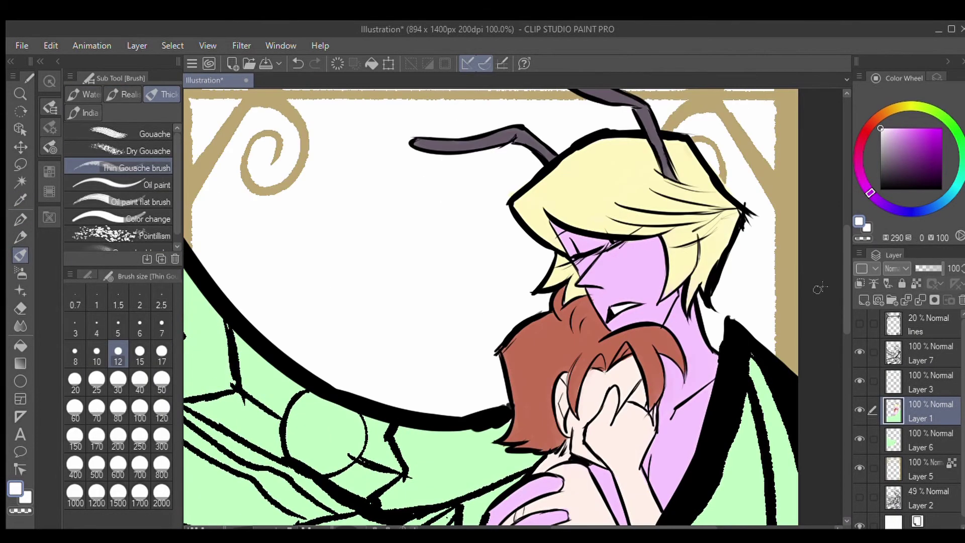
# Step: Set the new Layer 3 to Multiply and paint the shorter figure's garment dusty pink on Layer 1
pyautogui.click(857, 383)
pyautogui.click(930, 411)
pyautogui.scroll(3, 541, 523)
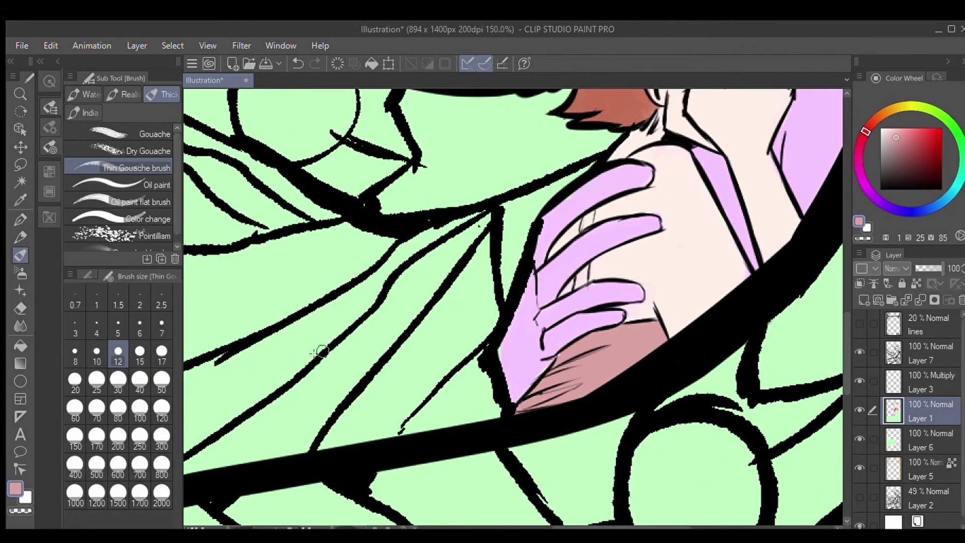
pyautogui.scroll(-3, 590, 225)
pyautogui.scroll(3, 835, 254)
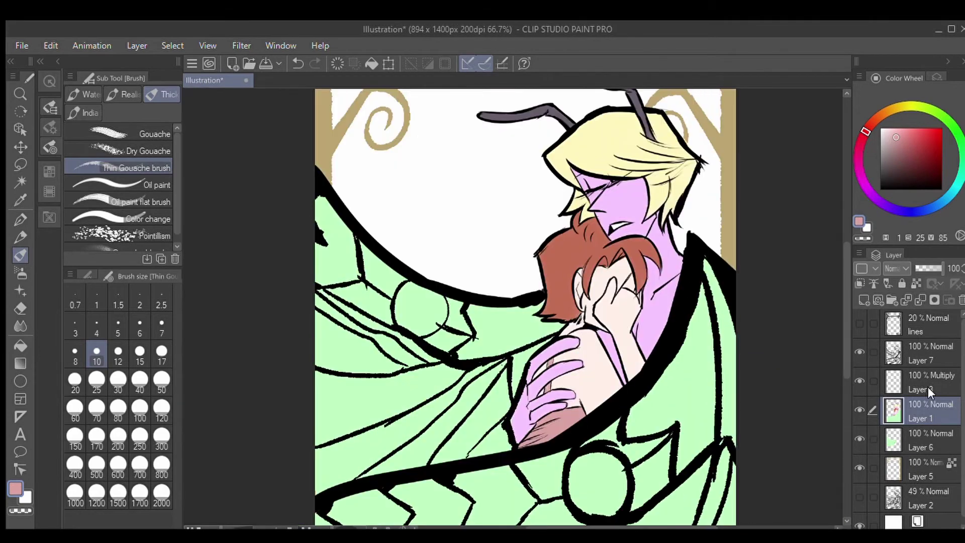
# Step: Fill the far wing behind the figures with a purple shadow on a new Multiply layer above Layer 6
pyautogui.click(930, 440)
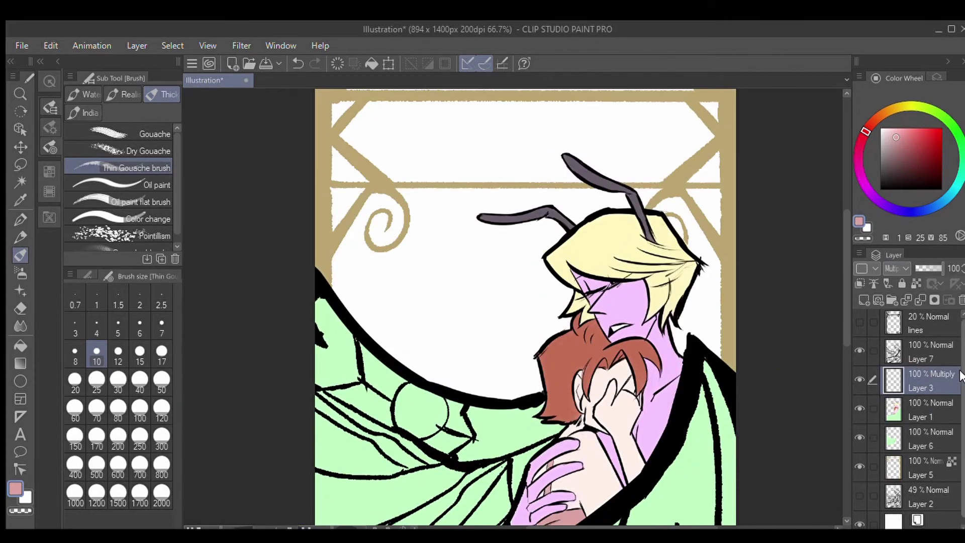
pyautogui.click(160, 411)
pyautogui.click(889, 375)
pyautogui.scroll(-3, 845, 362)
pyautogui.scroll(3, 845, 362)
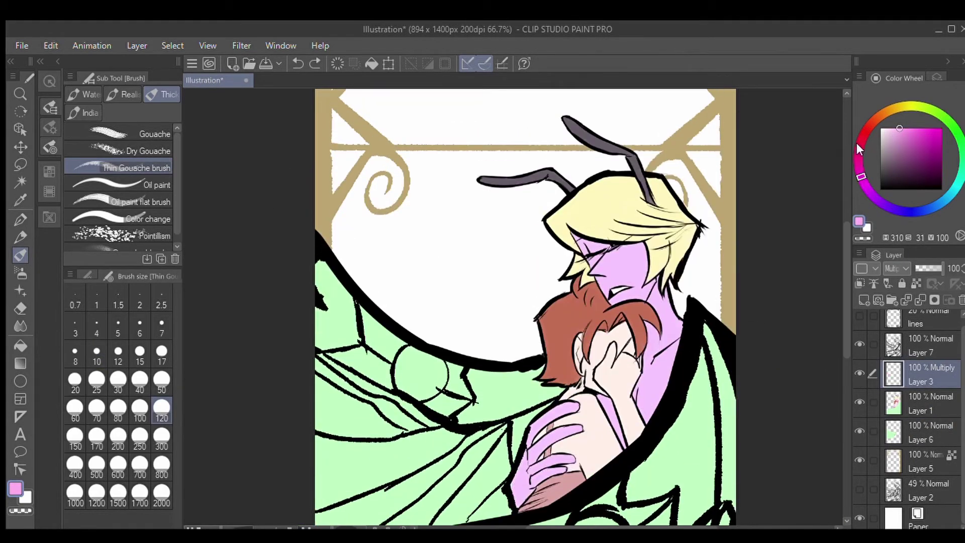
pyautogui.scroll(-3, 840, 346)
pyautogui.hotkey('ctrl', 'y')
pyautogui.press('m')
pyautogui.hotkey('alt', 'Delete')
pyautogui.moveTo(291, 235)
pyautogui.mouseDown()
pyautogui.moveTo(317, 174)
pyautogui.moveTo(460, 412)
pyautogui.mouseUp()
pyautogui.click(898, 268)
pyautogui.scroll(-3, 840, 366)
pyautogui.scroll(3, 840, 366)
# Step: Lock Layer 7's transparent pixels and recolour the far wing's linework dark purple with a size 40 Thin Gouache brush
pyautogui.click(920, 347)
pyautogui.press('b')
pyautogui.click(860, 175)
pyautogui.scroll(2, 560, 381)
pyautogui.press('[')
pyautogui.press('[')
pyautogui.press('[')
pyautogui.press('[')
pyautogui.press('[')
pyautogui.press('[')
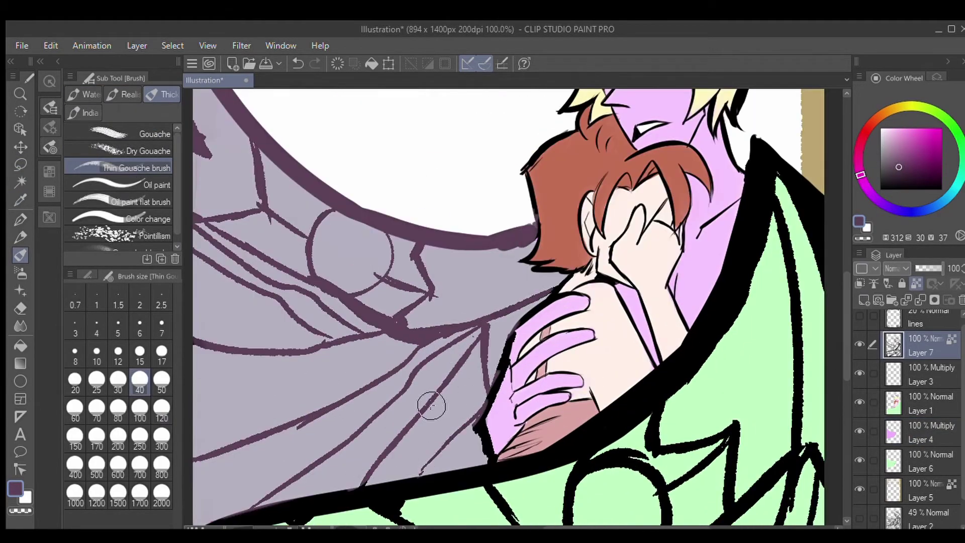
# Step: Recolour the wing lines beside the figures and the taller figure's collarbone line dark purple with brush size 20
pyautogui.scroll(-2, 812, 386)
pyautogui.scroll(2, 812, 386)
pyautogui.press('[')
pyautogui.press('[')
pyautogui.press('[')
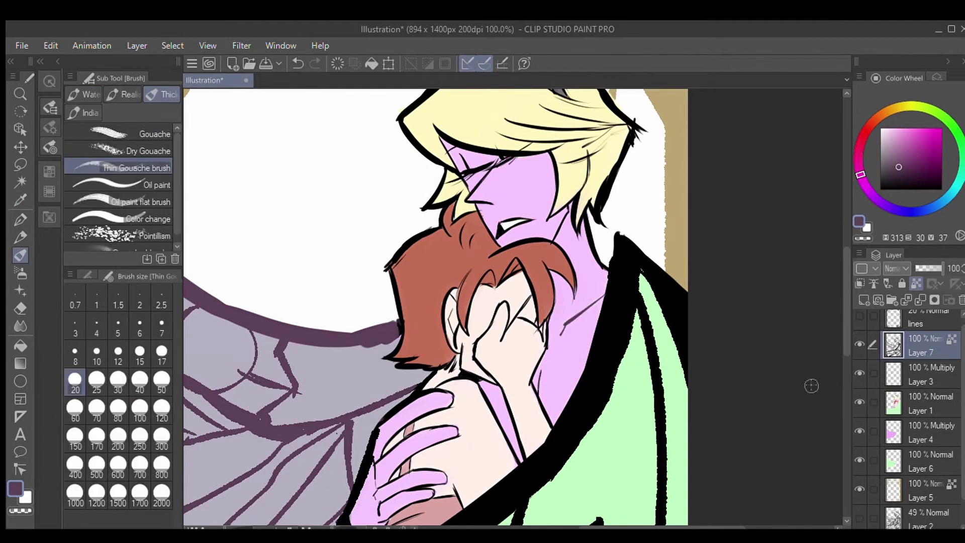
pyautogui.scroll(-1, 819, 362)
pyautogui.scroll(1, 831, 323)
pyautogui.scroll(-2, 840, 346)
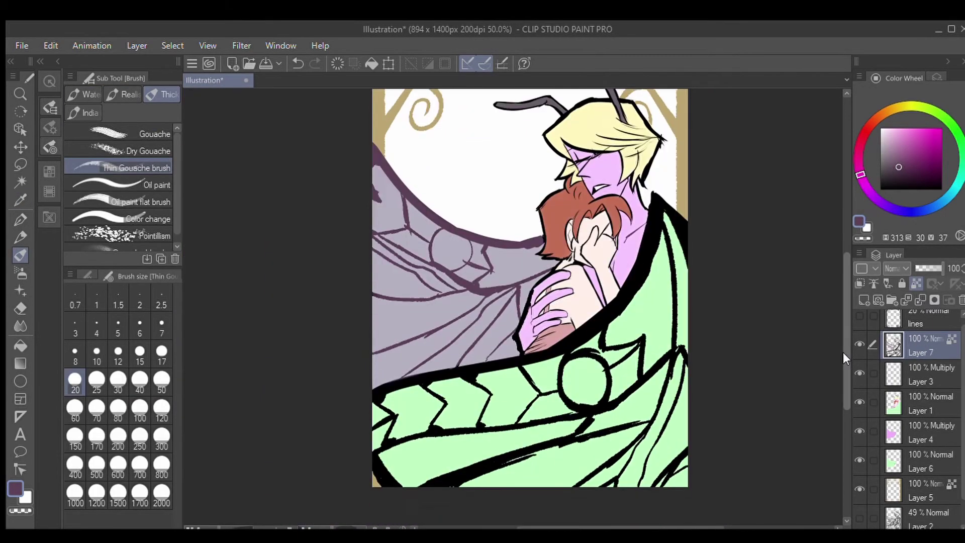
# Step: Add a new Multiply layer above Layer 7 and choose the Gouache brush at size 25
pyautogui.scroll(1, 844, 358)
pyautogui.scroll(1, 699, 371)
pyautogui.scroll(1, 739, 393)
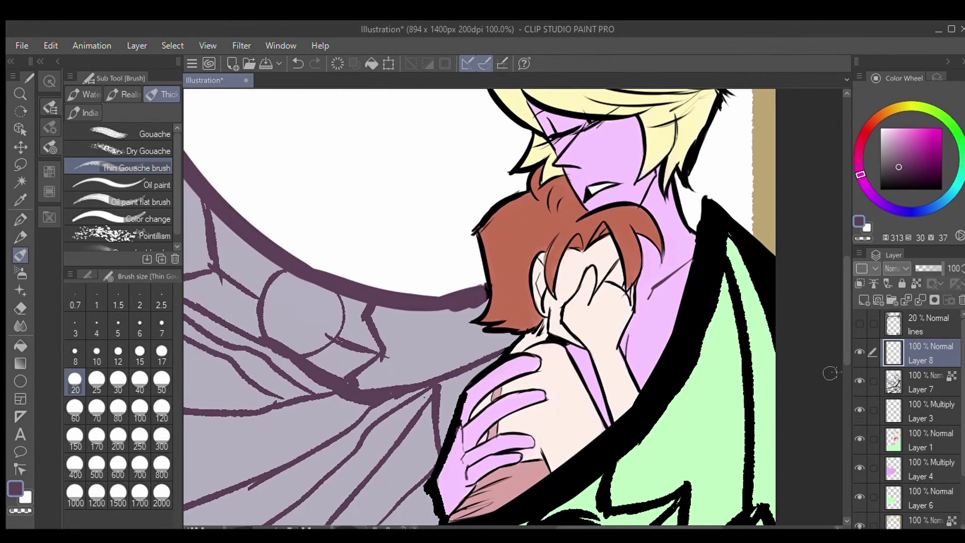
pyautogui.hotkey('ctrl', 'z')
pyautogui.hotkey('ctrl', 'z')
pyautogui.press(',')
pyautogui.press(',')
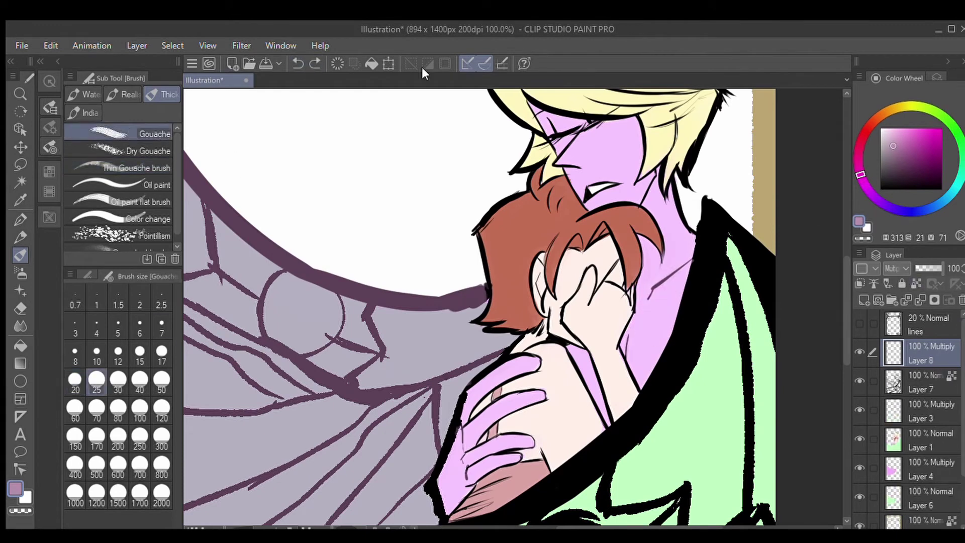
# Step: Try shading the taller figure's neck with the Gouache, Watery brush and Light running ink brushes
pyautogui.moveTo(661, 295); pyautogui.dragTo(654, 352)
pyautogui.hotkey('ctrl', 'z')
pyautogui.press('.')
pyautogui.press(',')
pyautogui.press(',')
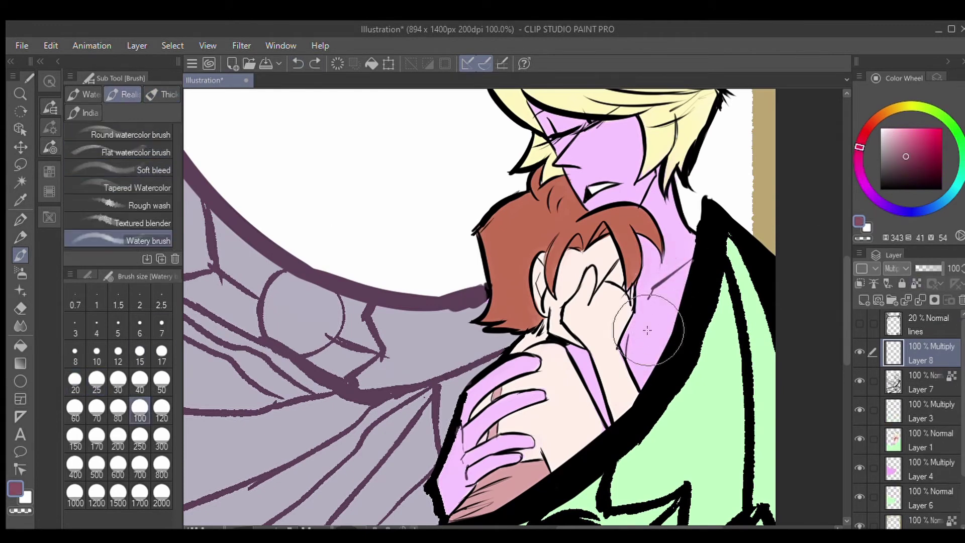
pyautogui.moveTo(673, 262); pyautogui.dragTo(654, 326)
pyautogui.hotkey('ctrl', 'z')
pyautogui.press(',')
pyautogui.moveTo(671, 196); pyautogui.dragTo(634, 372)
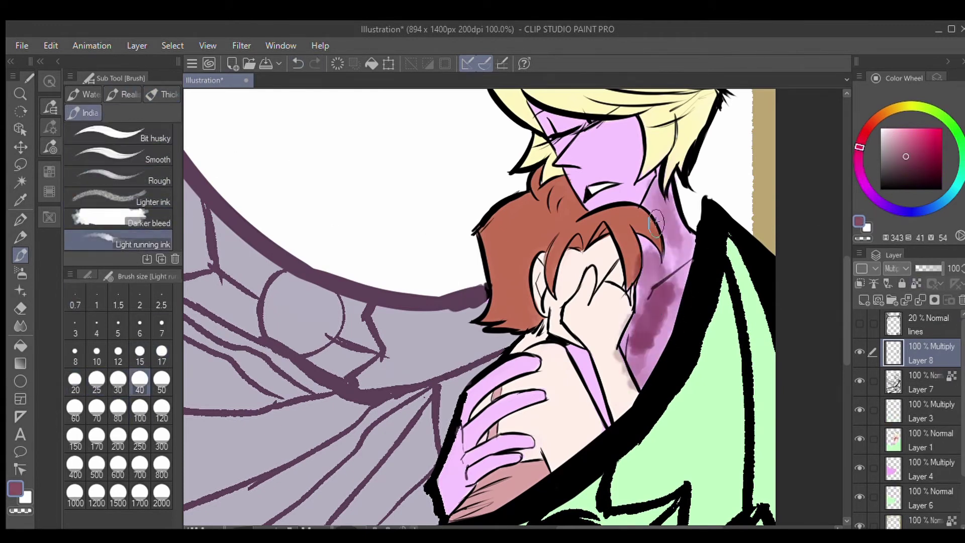
pyautogui.hotkey('ctrl', 'z')
# Step: Try further shading strokes on the figures with other brushes, including Pointillism at size 12
pyautogui.scroll(-2, 231, 258)
pyautogui.press(',')
pyautogui.press(',')
pyautogui.press(',')
pyautogui.press(',')
pyautogui.press(',')
pyautogui.press(',')
pyautogui.press(',')
pyautogui.press(',')
pyautogui.moveTo(681, 186); pyautogui.dragTo(641, 302)
pyautogui.hotkey('ctrl', 'z')
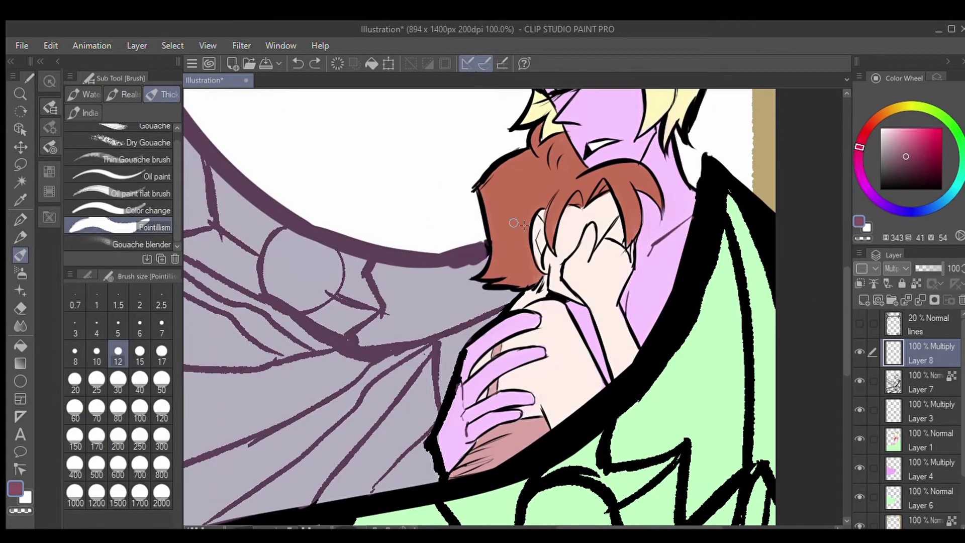
pyautogui.scroll(2, 269, 134)
pyautogui.moveTo(329, 158); pyautogui.dragTo(438, 287)
pyautogui.hotkey('ctrl', 'z')
# Step: Try a pink shadow stroke on the taller figure's neck with the Gouache brush at size 25
pyautogui.press(',')
pyautogui.press(',')
pyautogui.press(',')
pyautogui.press(',')
pyautogui.press(',')
pyautogui.press(',')
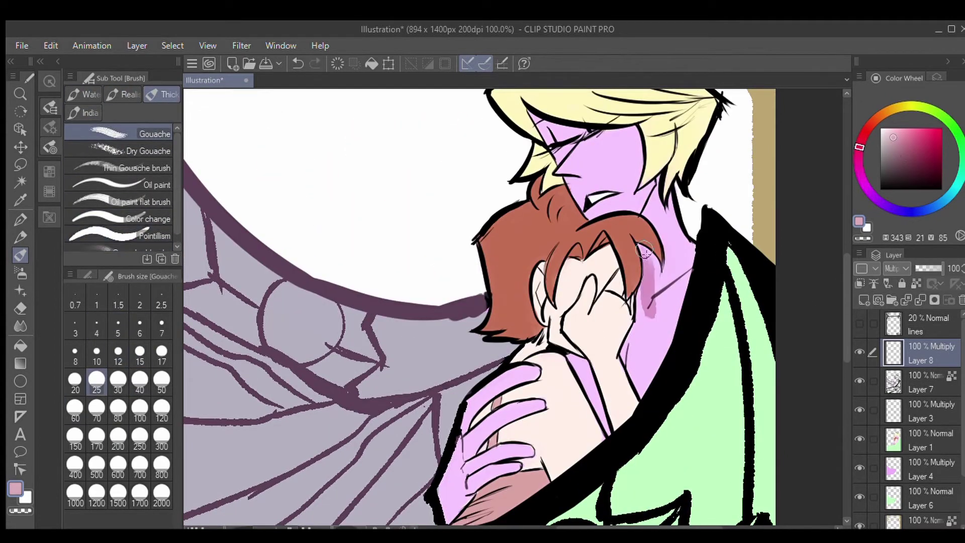
pyautogui.moveTo(645, 252); pyautogui.dragTo(668, 191)
pyautogui.hotkey('ctrl', 'z')
# Step: Shade the taller figure's neck, chest and back hair pale pink on Layer 8 with a size 25 Gouache brush
pyautogui.scroll(2, 654, 251)
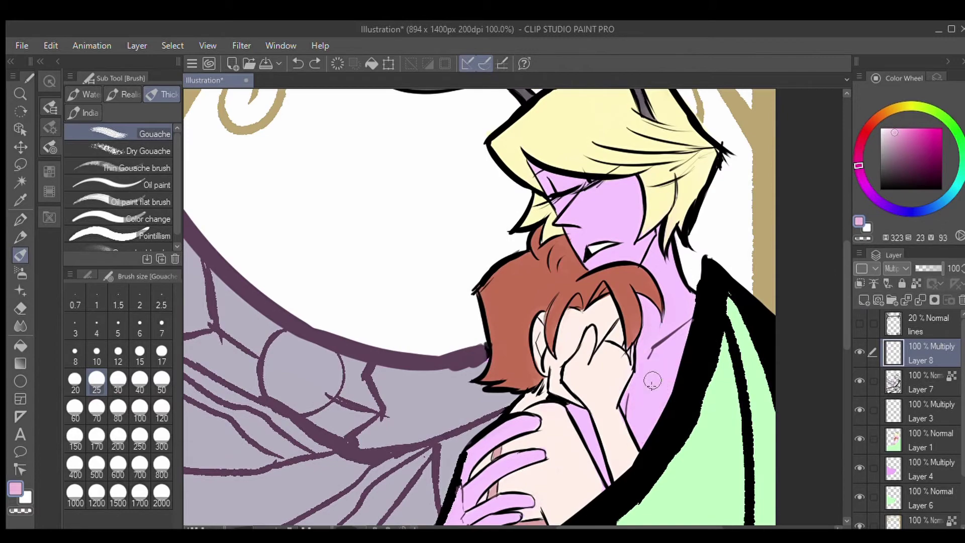
pyautogui.moveTo(645, 426)
pyautogui.mouseDown()
pyautogui.moveTo(674, 327)
pyautogui.moveTo(704, 151)
pyautogui.mouseUp()
pyautogui.scroll(-6, 694, 160)
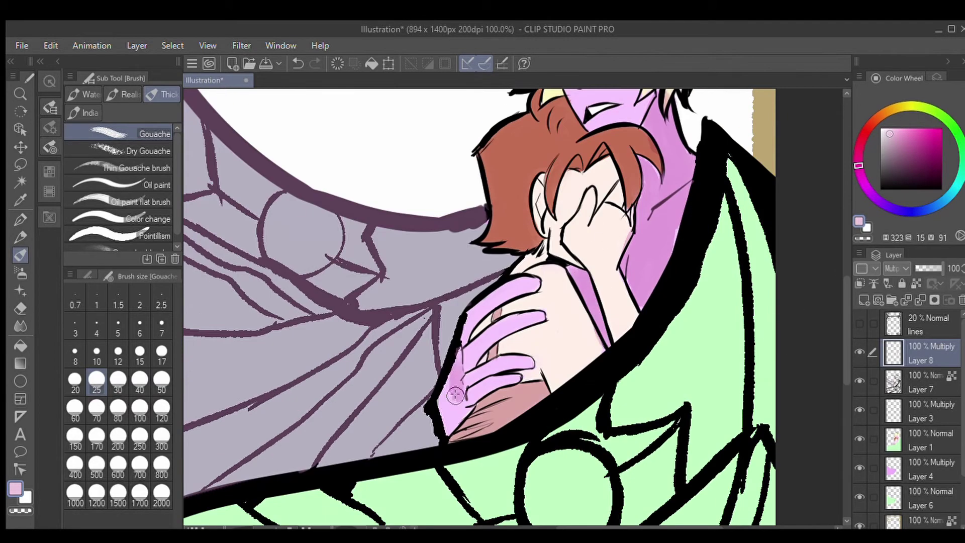
# Step: Shade the taller figure's fingers and the shorter figure's face, hand and shoulder pale pink on Layer 8
pyautogui.moveTo(460, 387); pyautogui.dragTo(534, 375)
pyautogui.moveTo(557, 227)
pyautogui.mouseDown()
pyautogui.moveTo(609, 191)
pyautogui.moveTo(624, 302)
pyautogui.mouseUp()
pyautogui.scroll(10, 623, 302)
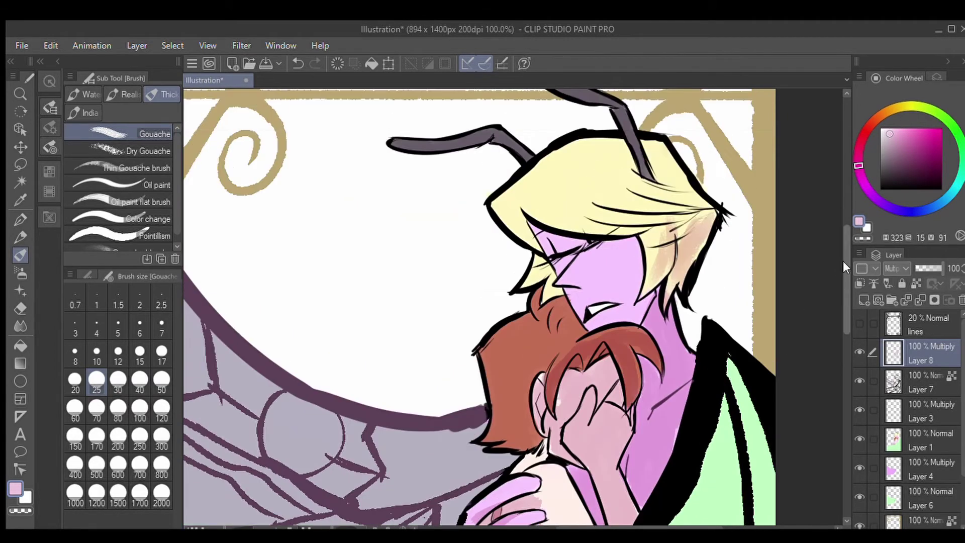
pyautogui.scroll(-7, 623, 301)
pyautogui.moveTo(563, 347); pyautogui.dragTo(596, 407)
pyautogui.scroll(-2, 758, 288)
pyautogui.scroll(-2, 757, 288)
# Step: Hide Layer 8 and recolour the shorter figure's hand, face and arm lines brown on Layer 7
pyautogui.click(920, 382)
pyautogui.scroll(4, 720, 336)
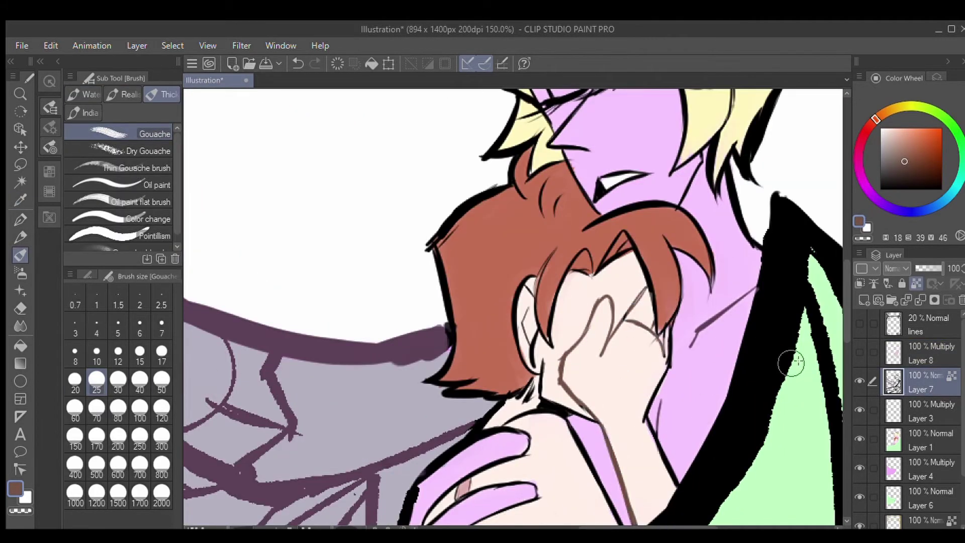
pyautogui.scroll(-5, 792, 362)
pyautogui.scroll(5, 792, 362)
pyautogui.scroll(-4, 792, 362)
# Step: Recolour the lines of the shorter figure's pink garment dark red with the Gouache brush at size 12
pyautogui.press('i')
pyautogui.click(899, 150)
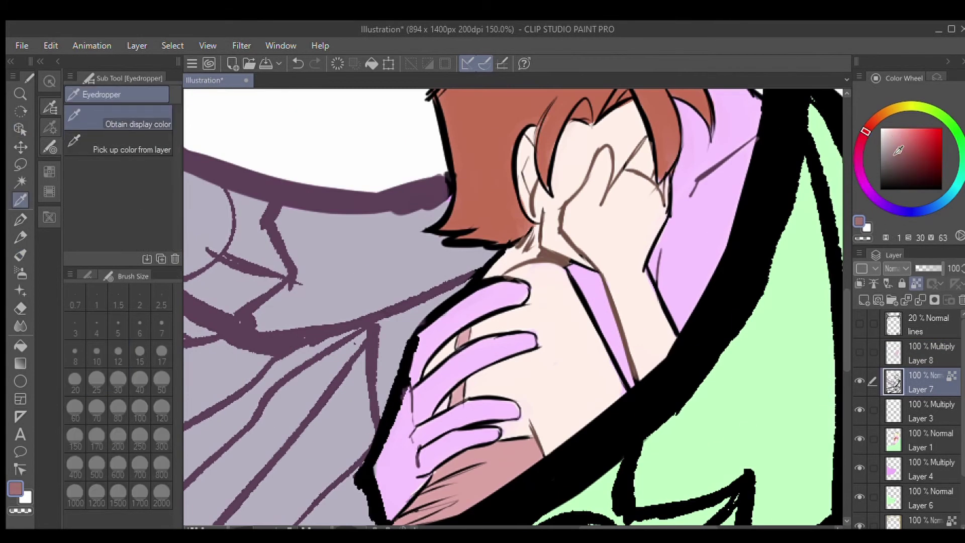
pyautogui.press('b')
pyautogui.click(909, 161)
pyautogui.scroll(-2, 458, 341)
pyautogui.scroll(2, 754, 302)
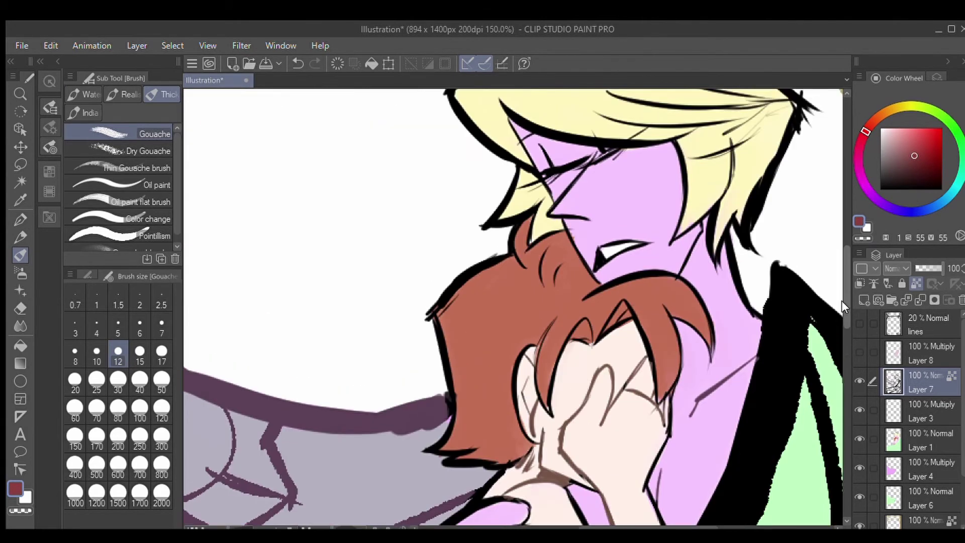
# Step: Recolour the taller figure's hair strands and back hair outline olive on Layer 7 with the Gouache brush at size 17
pyautogui.scroll(3, 754, 301)
pyautogui.press('i')
pyautogui.click(712, 242)
pyautogui.click(714, 240)
pyautogui.press('b')
pyautogui.moveTo(747, 285); pyautogui.dragTo(608, 271)
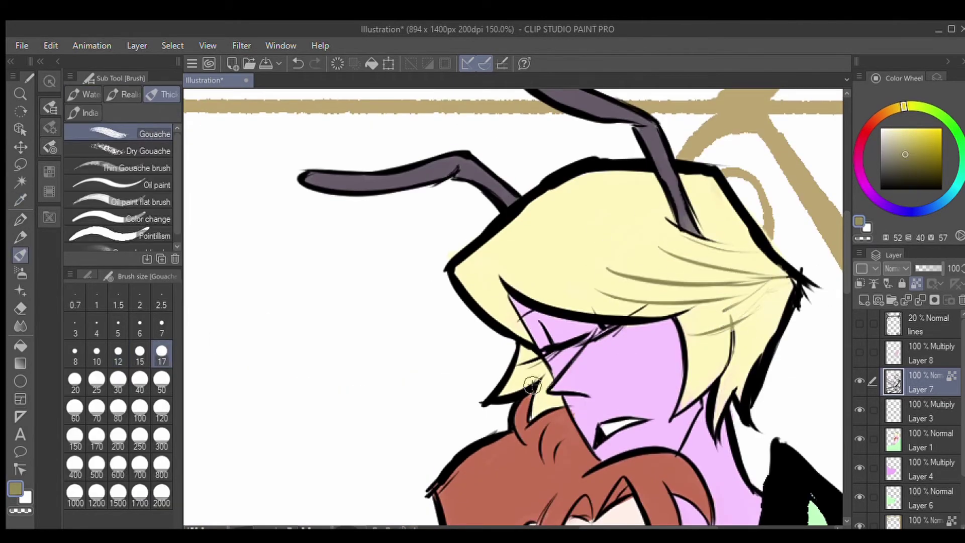
pyautogui.hotkey('ctrl', 'z')
pyautogui.scroll(2, 532, 387)
pyautogui.scroll(-4, 604, 352)
# Step: Recolour the taller figure's face, neck and finger lines dark purple with the Gouache brush at size 12
pyautogui.keyDown('alt'); pyautogui.click(703, 338); pyautogui.keyUp('alt')
pyautogui.press('[')
pyautogui.press('[')
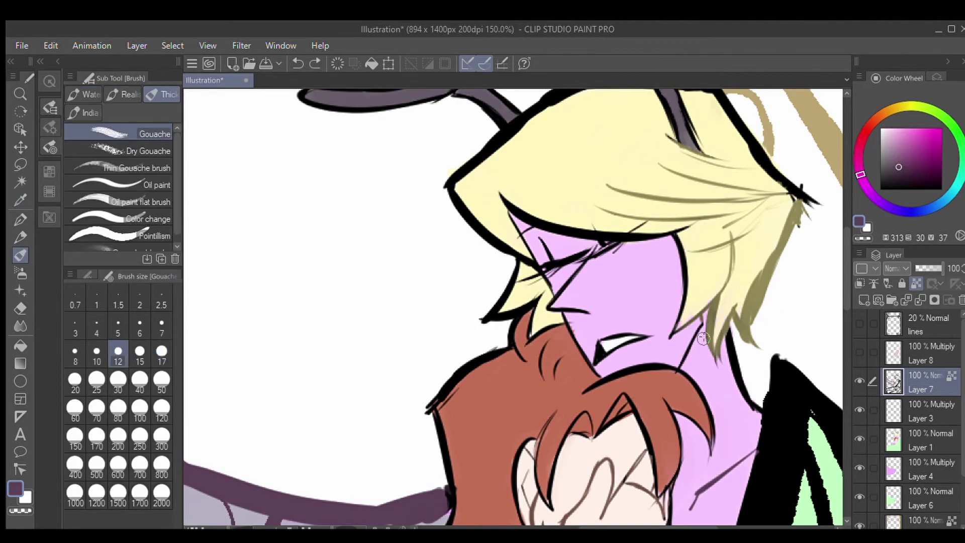
pyautogui.scroll(-3, 570, 277)
pyautogui.scroll(3, 534, 338)
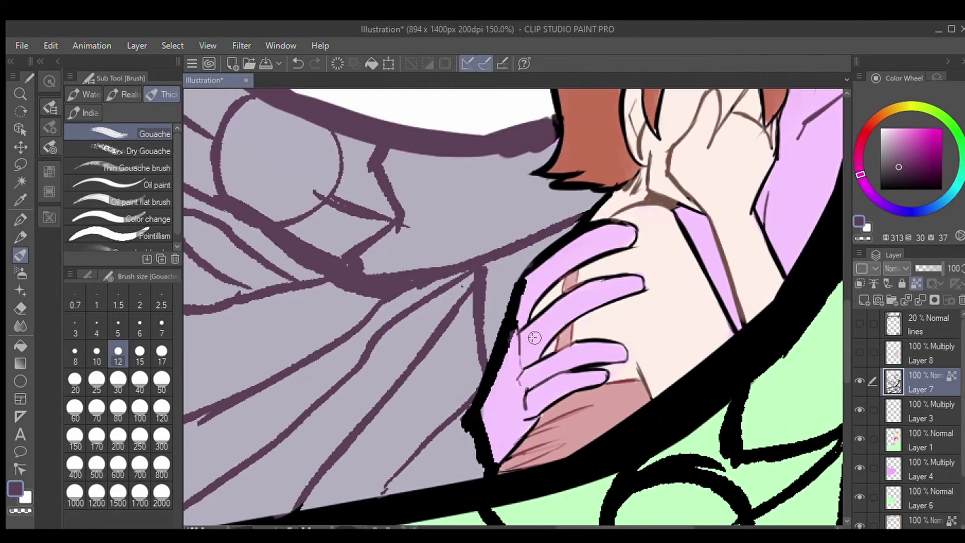
pyautogui.scroll(-3, 521, 420)
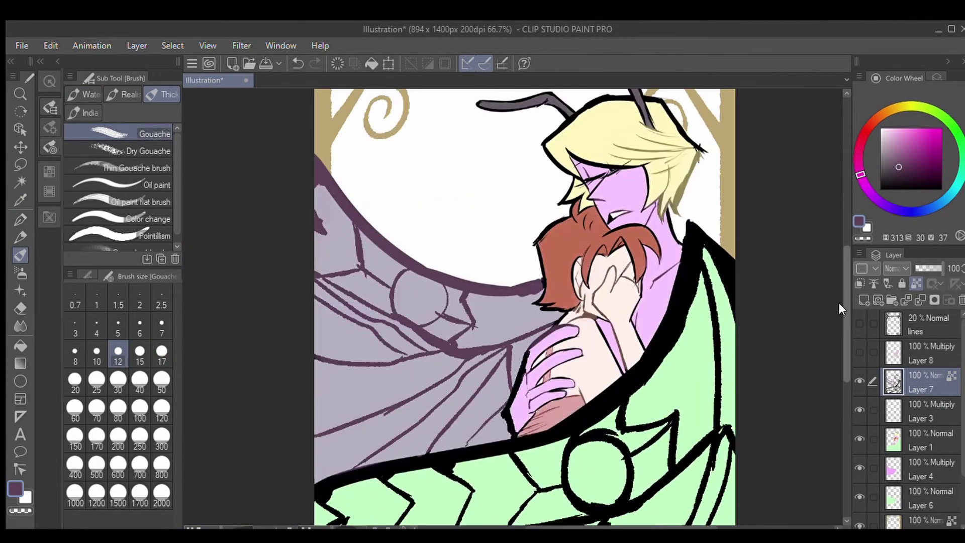
# Step: Recolour the shorter figure's hair strands and fringe lines dark reddish brown on Layer 7
pyautogui.scroll(3, 553, 252)
pyautogui.keyDown('alt'); pyautogui.click(572, 240); pyautogui.keyUp('alt')
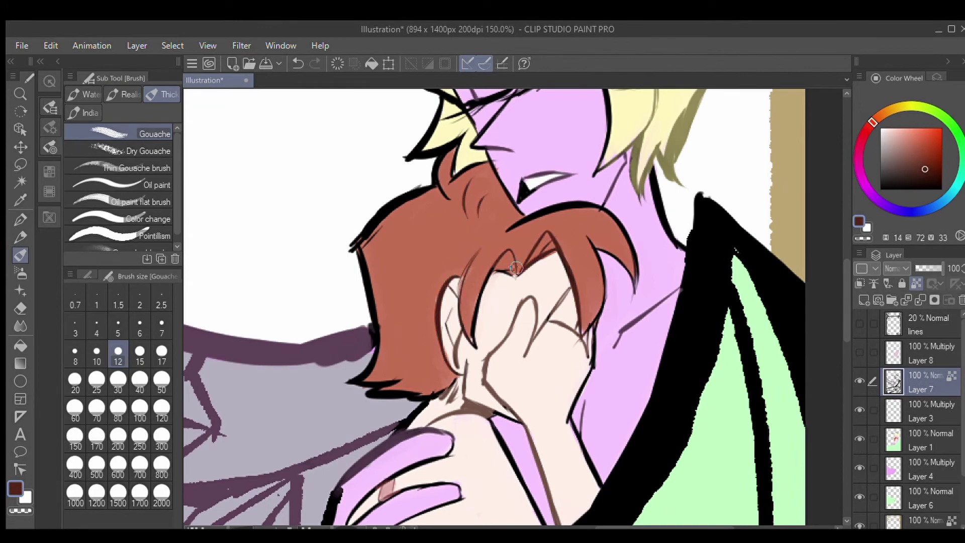
pyautogui.hotkey('ctrl', 'z')
pyautogui.scroll(-3, 516, 267)
pyautogui.scroll(3, 654, 302)
# Step: Touch up the remaining lines of the taller figure's blond hair in olive with brush size 12
pyautogui.keyDown('alt'); pyautogui.click(836, 281); pyautogui.keyUp('alt')
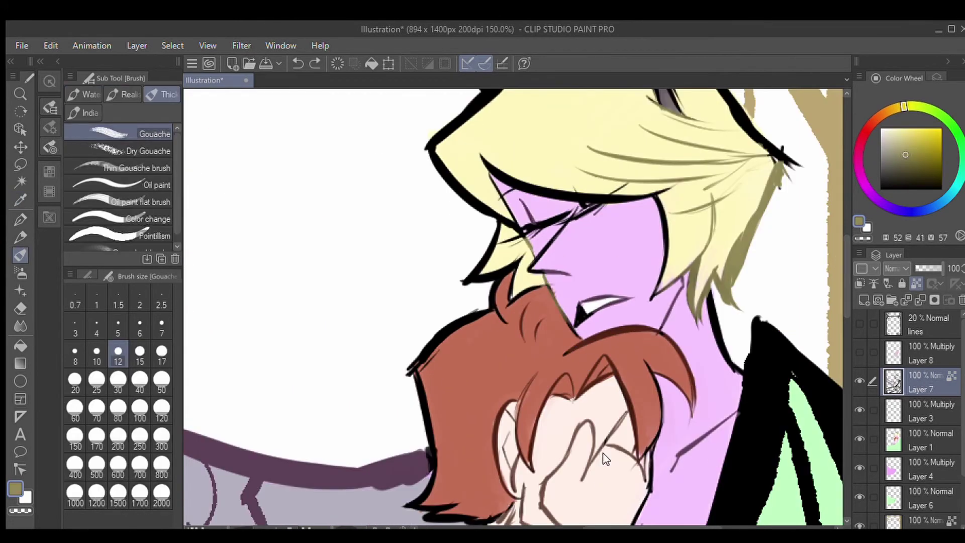
pyautogui.scroll(-3, 606, 459)
pyautogui.scroll(3, 653, 251)
# Step: Recolour the outlines of both antennae very dark purple with the size 12 Gouache brush
pyautogui.press('b')
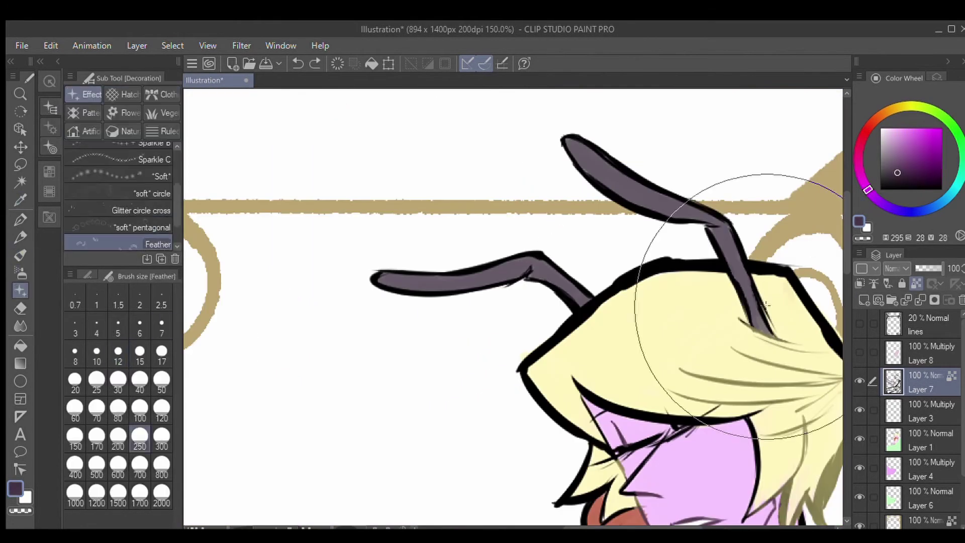
pyautogui.press('b')
pyautogui.keyDown('alt'); pyautogui.click(769, 290); pyautogui.keyUp('alt')
pyautogui.scroll(-3, 842, 312)
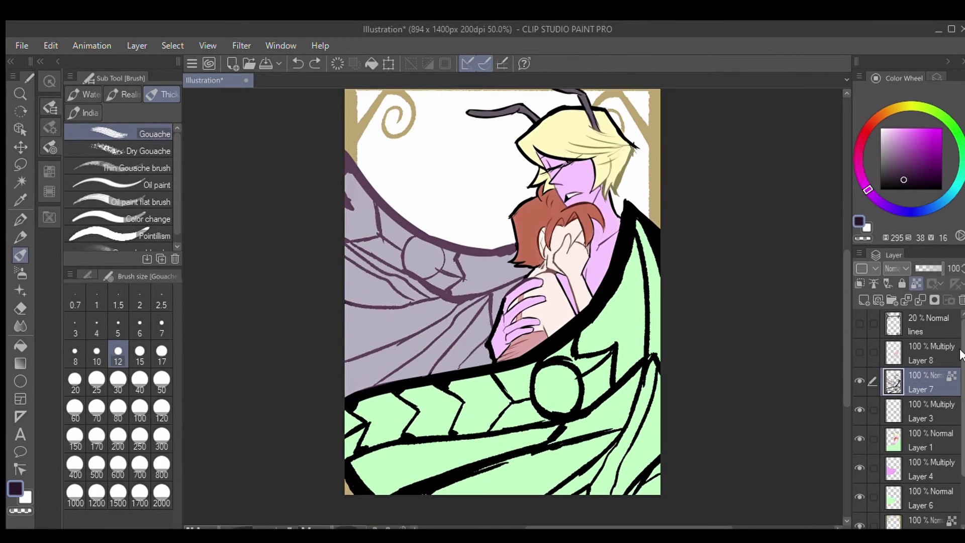
# Step: Shade the shorter figure's shoulder, arms and face in dusty pink on Layer 8 with the size 17 Gouache brush
pyautogui.click(920, 353)
pyautogui.scroll(1, 503, 323)
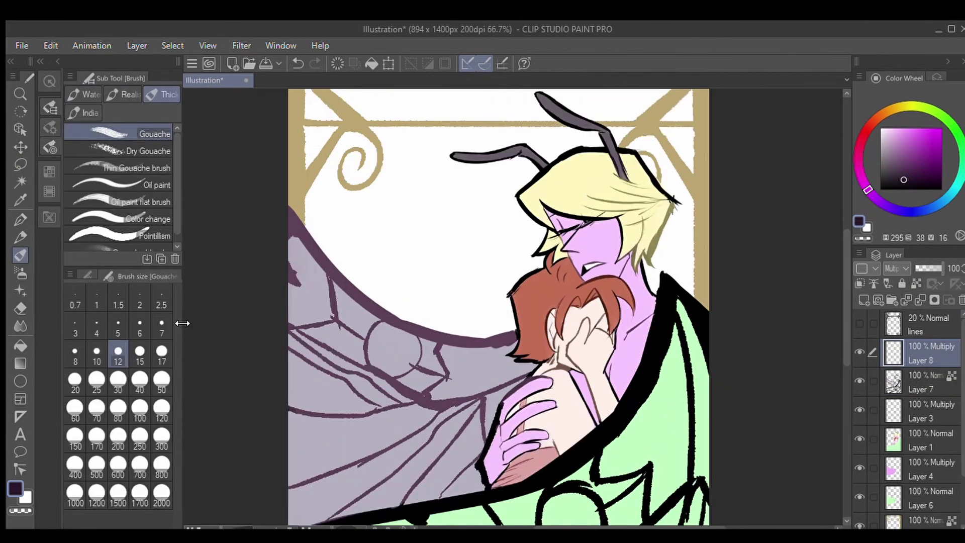
pyautogui.hotkey('ctrl', 'z')
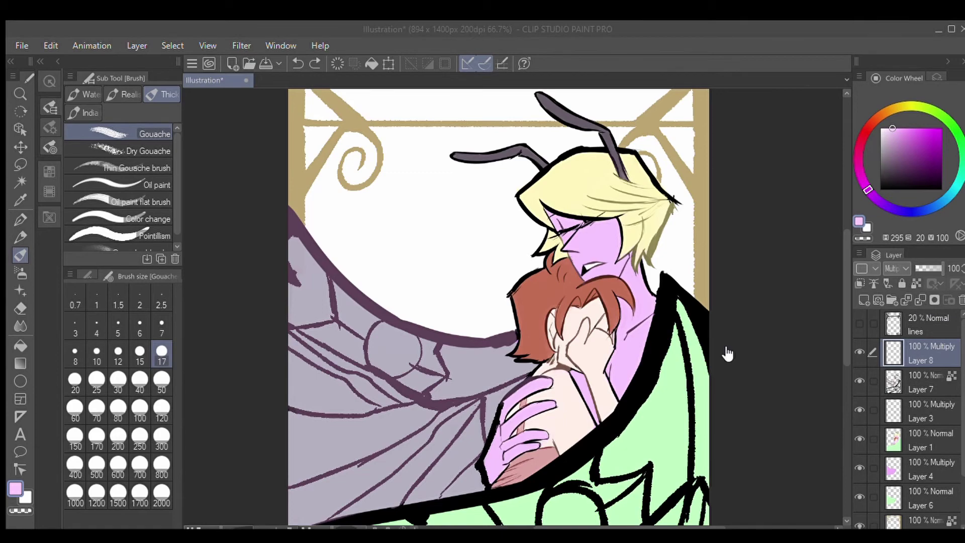
pyautogui.hotkey('ctrl', 'alt', '0')
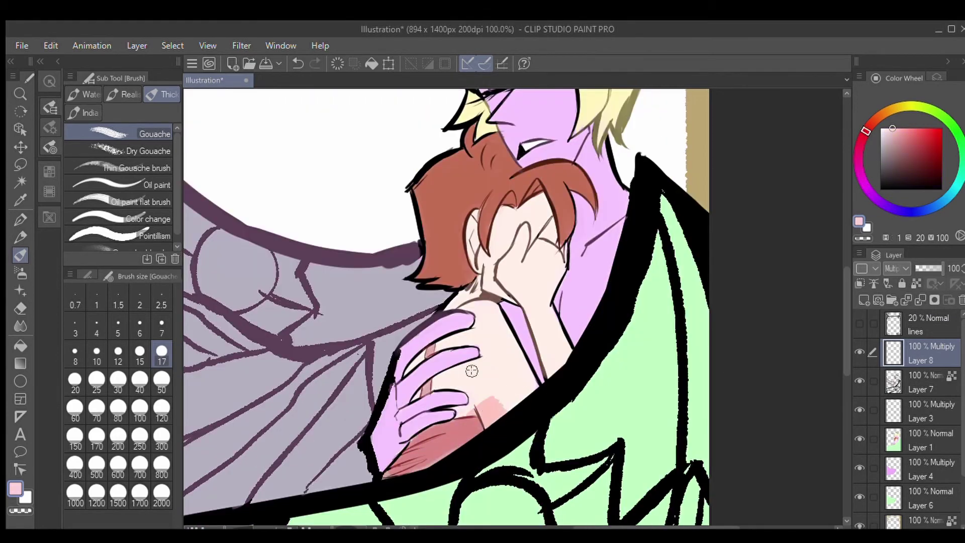
pyautogui.scroll(2, 502, 415)
pyautogui.moveTo(502, 415); pyautogui.dragTo(497, 456)
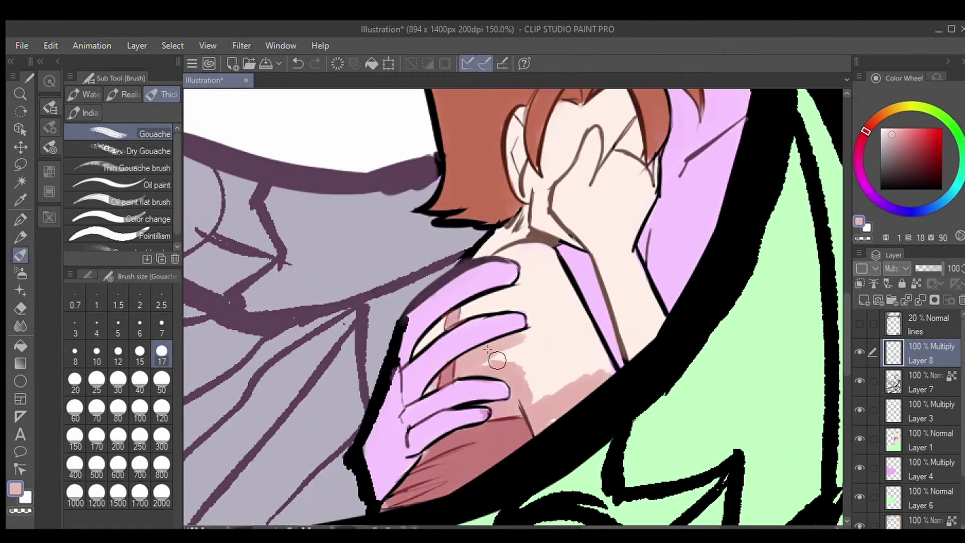
pyautogui.scroll(3, 623, 317)
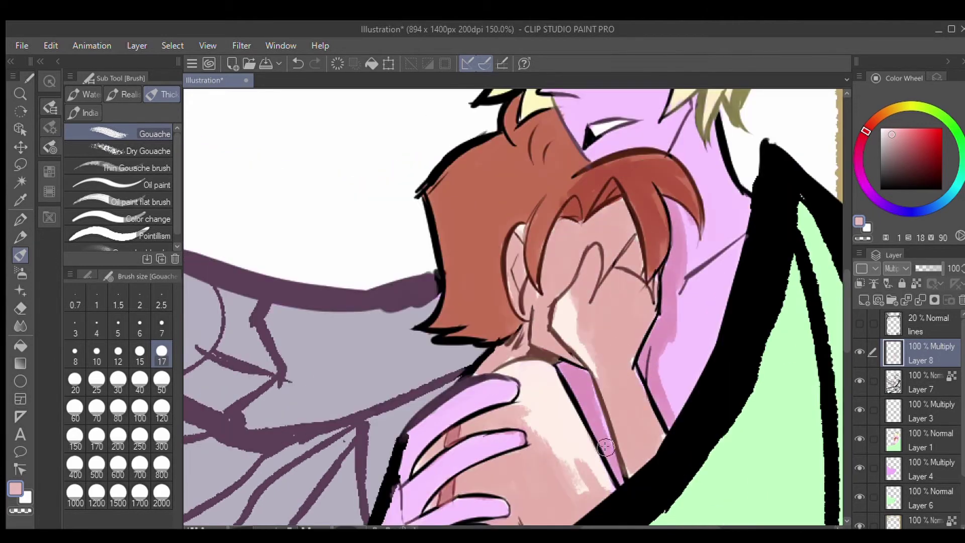
# Step: Shade the taller figure's neck and the side of the face on Layer 8 with the Gouache brush at size 25
pyautogui.scroll(3, 605, 447)
pyautogui.press(']')
pyautogui.press(']')
pyautogui.scroll(2, 786, 385)
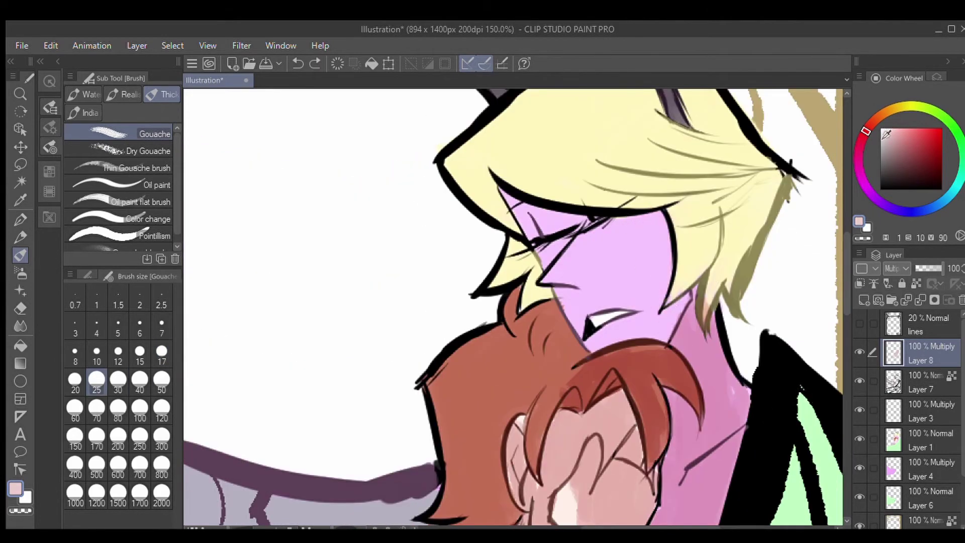
pyautogui.scroll(-3, 839, 276)
pyautogui.scroll(3, 839, 276)
pyautogui.scroll(-2, 463, 362)
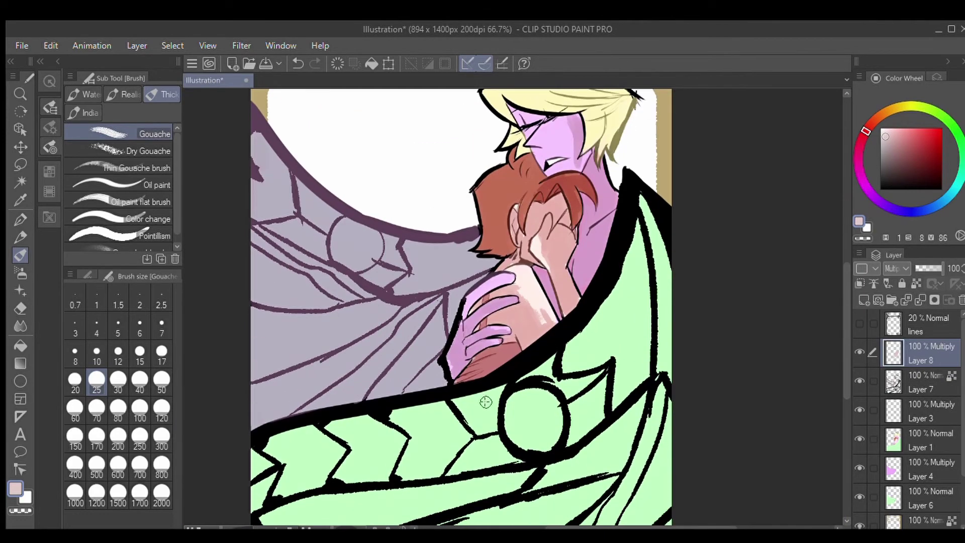
pyautogui.scroll(5, 842, 339)
pyautogui.scroll(-1, 708, 404)
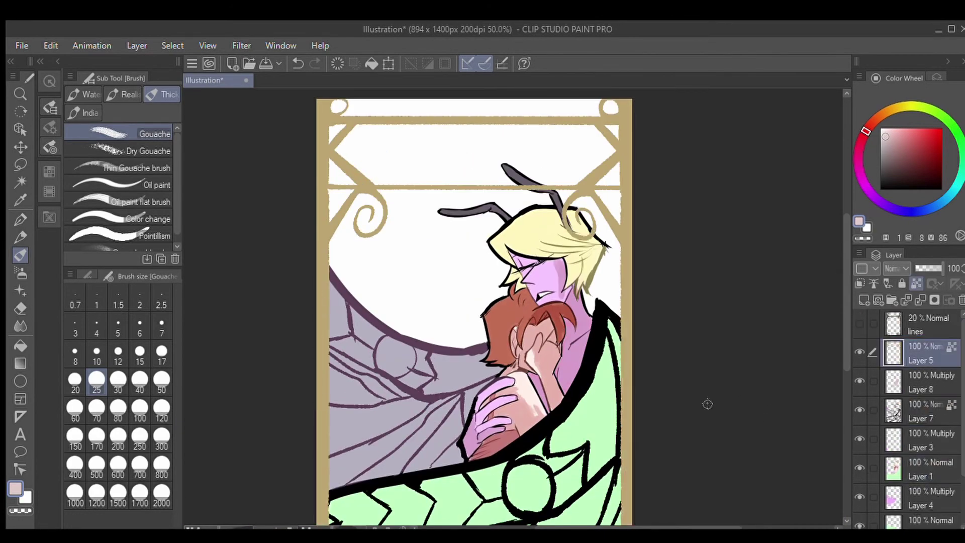
# Step: Move the gold frame's layer, Layer 5, below Layer 1 so the figures and wings overlap the frame
pyautogui.moveTo(925, 353); pyautogui.dragTo(922, 470)
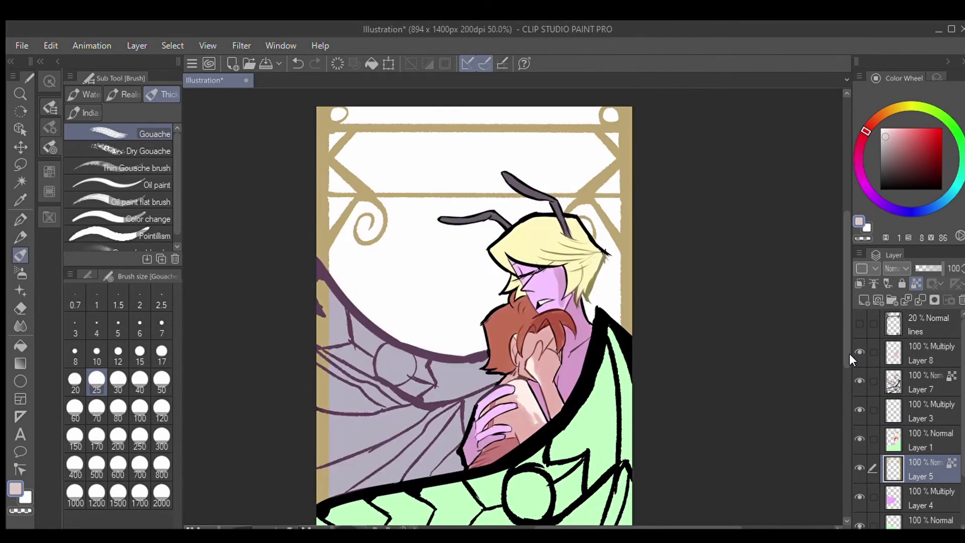
pyautogui.scroll(-1, 850, 354)
pyautogui.click(925, 382)
pyautogui.press('m')
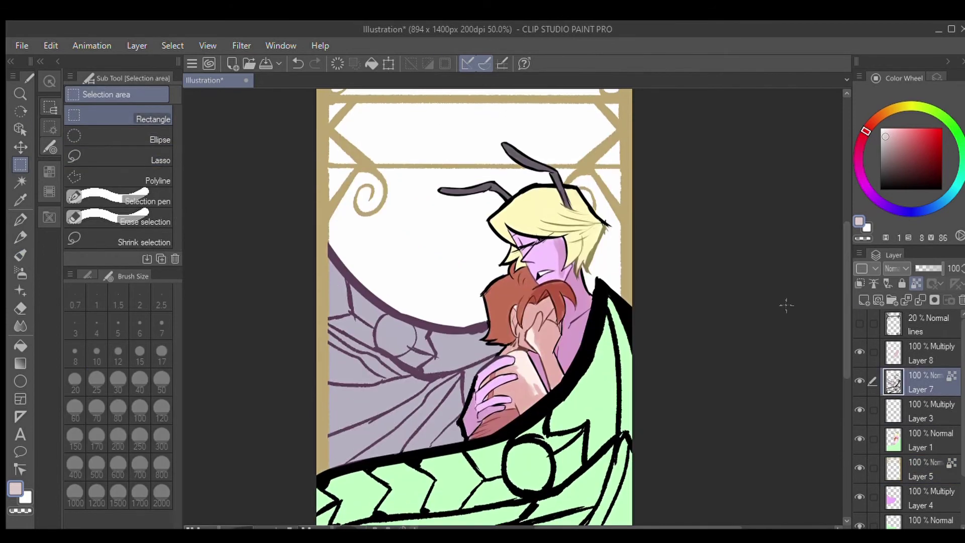
# Step: Replace the grey-purple tint on multiply Layer 4 with a pale pink covering the whole background
pyautogui.scroll(-2, 920, 418)
pyautogui.click(920, 432)
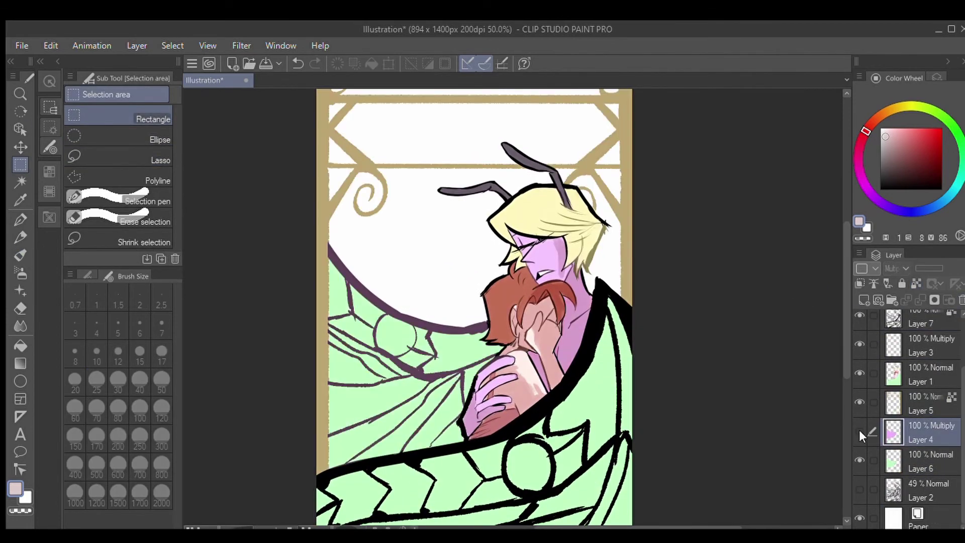
pyautogui.press('i')
pyautogui.click(449, 111)
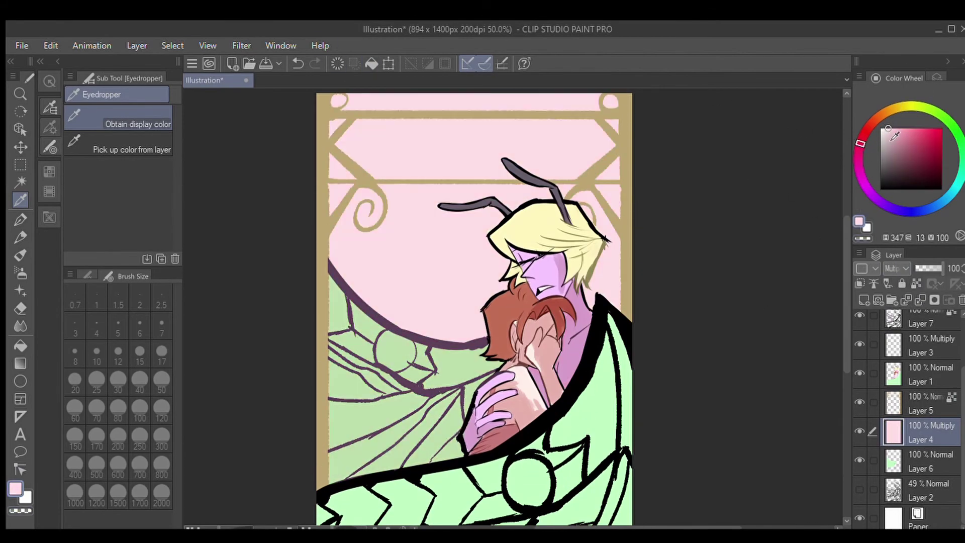
pyautogui.moveTo(894, 136); pyautogui.dragTo(890, 129)
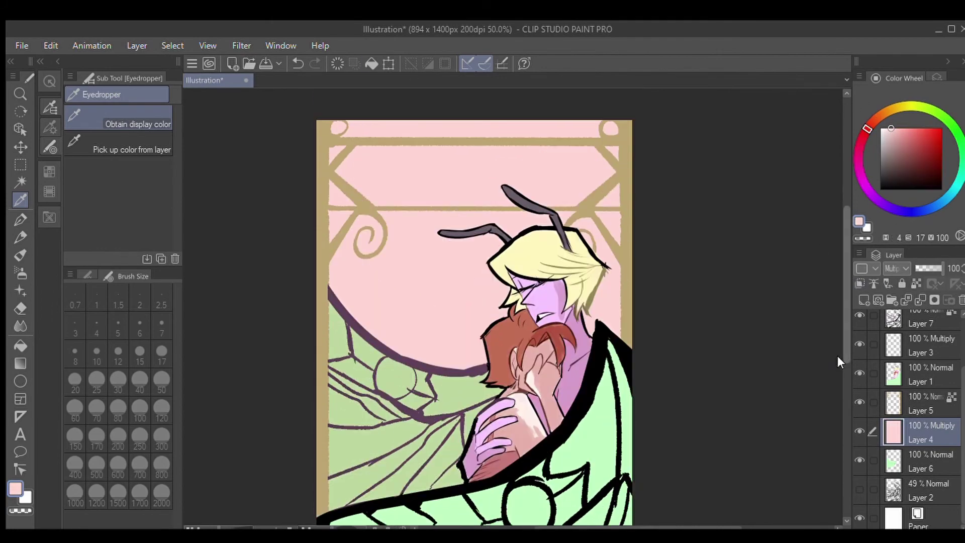
pyautogui.press('m')
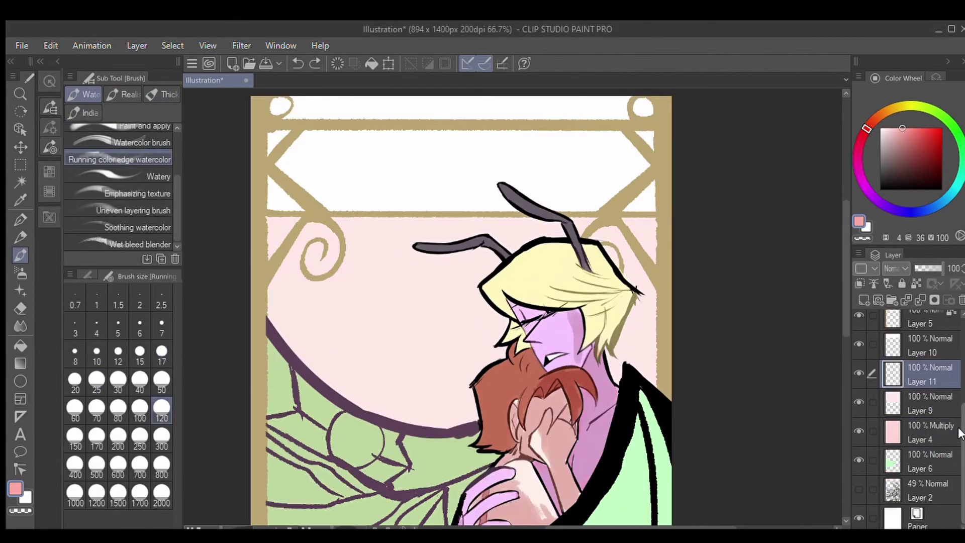
# Step: Try painting a coral pink cloud in the sky on Layer 11 with the Transparent watercolor brush at size 120
pyautogui.click(137, 227)
pyautogui.moveTo(382, 281); pyautogui.dragTo(421, 323)
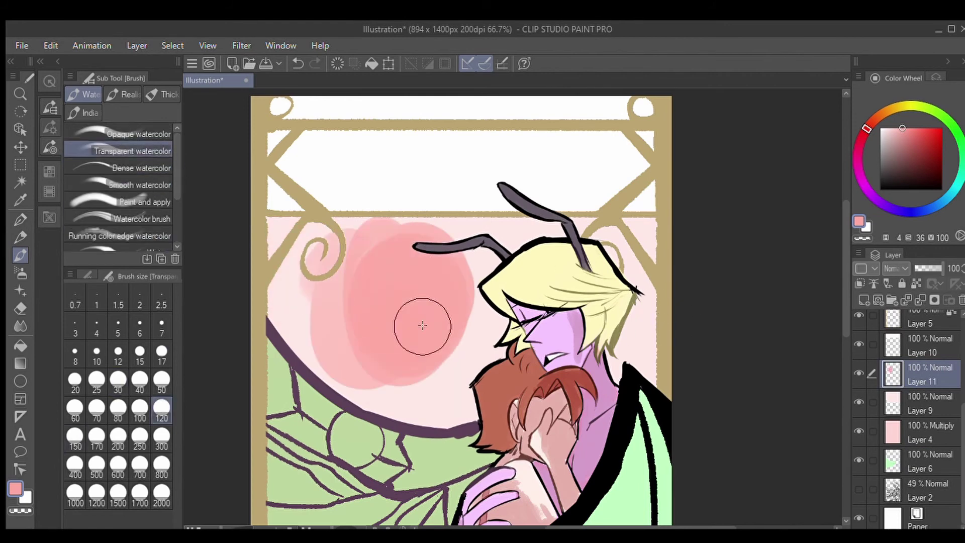
pyautogui.hotkey('ctrl', 'z')
pyautogui.click(137, 193)
pyautogui.moveTo(393, 242); pyautogui.dragTo(361, 349)
pyautogui.hotkey('ctrl', 'z')
# Step: Try painting coral pink streaks and round glows across the sky with the Watery brush at size 120
pyautogui.click(138, 176)
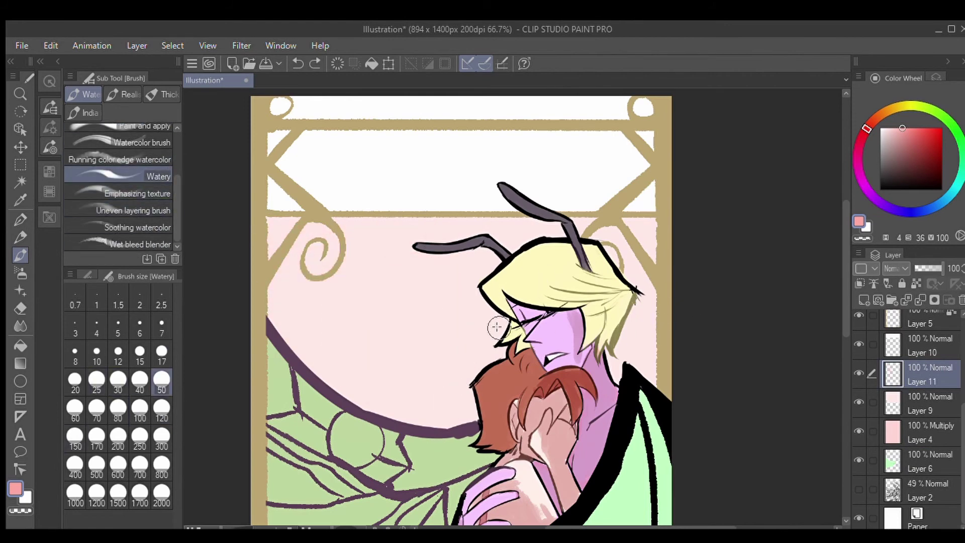
pyautogui.moveTo(272, 279)
pyautogui.mouseDown()
pyautogui.moveTo(414, 398)
pyautogui.moveTo(478, 211)
pyautogui.moveTo(502, 352)
pyautogui.mouseUp()
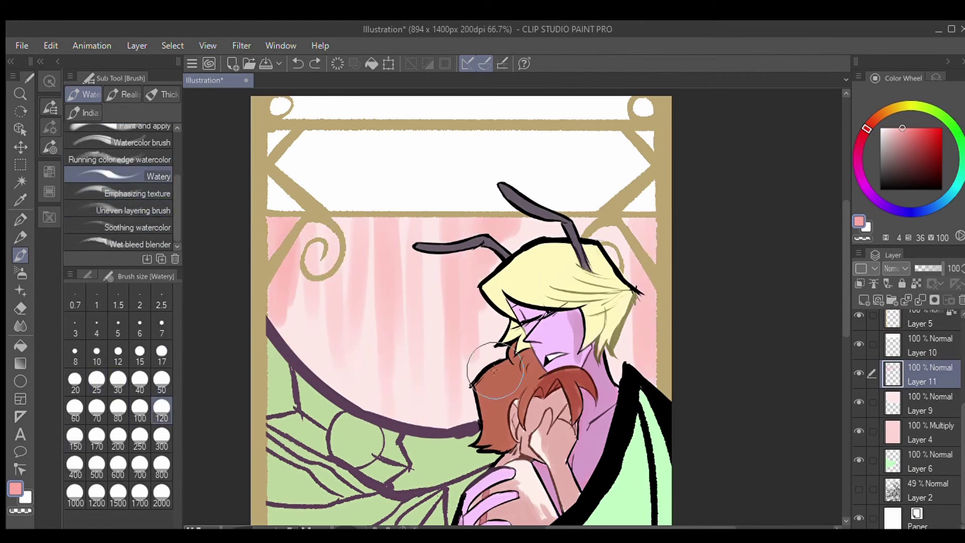
pyautogui.scroll(-3, 849, 280)
pyautogui.hotkey('ctrl', 'z')
pyautogui.scroll(3, 849, 280)
pyautogui.moveTo(322, 241); pyautogui.dragTo(262, 245)
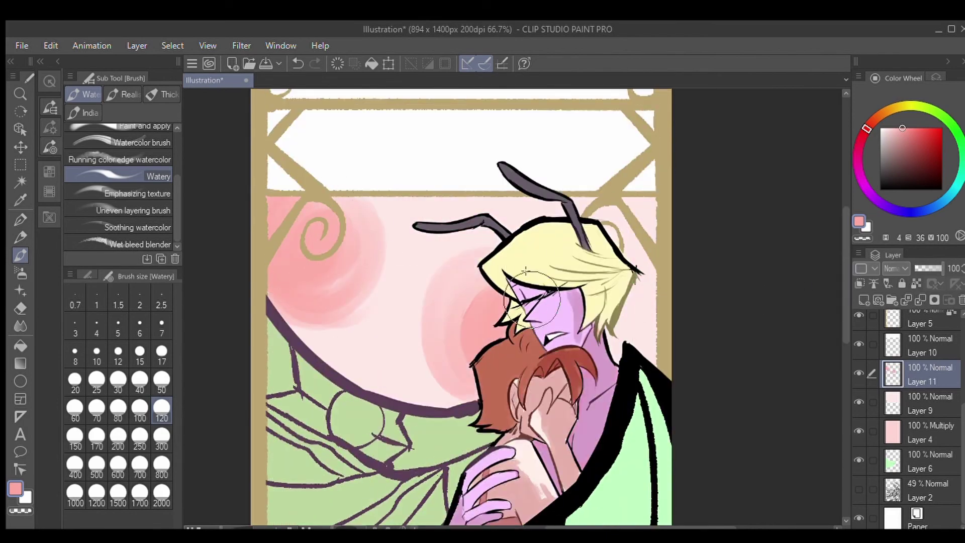
pyautogui.scroll(1, 842, 269)
pyautogui.hotkey('ctrl', 'z')
pyautogui.hotkey('ctrl', 'alt', '0')
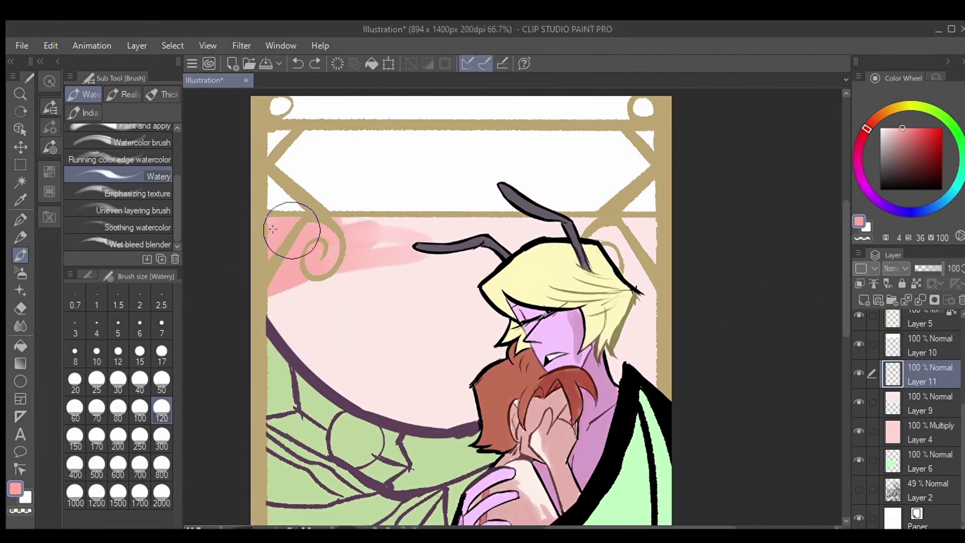
# Step: Paint soft pink clouds across the sky on Layer 11 with Smooth watercolor, placing the layer above Layer 10
pyautogui.scroll(4, 151, 174)
pyautogui.click(150, 181)
pyautogui.hotkey('ctrl', '-')
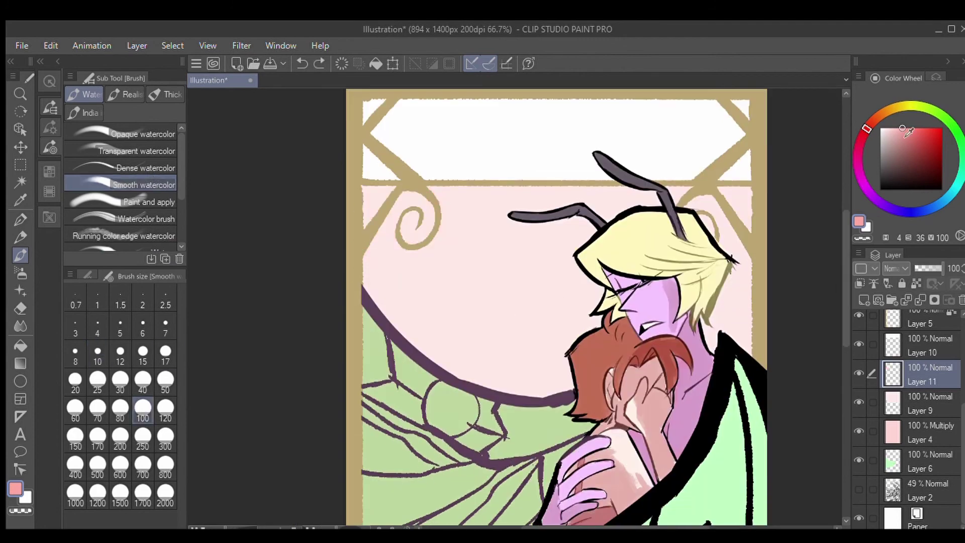
pyautogui.moveTo(367, 216); pyautogui.dragTo(497, 241)
pyautogui.moveTo(487, 202); pyautogui.dragTo(659, 211)
pyautogui.moveTo(920, 375); pyautogui.dragTo(920, 342)
pyautogui.moveTo(362, 166); pyautogui.dragTo(613, 176)
pyautogui.moveTo(397, 307); pyautogui.dragTo(603, 282)
# Step: Soften the pink sky clouds with the Wet bleed blender at size 150
pyautogui.scroll(-3, 126, 211)
pyautogui.click(145, 245)
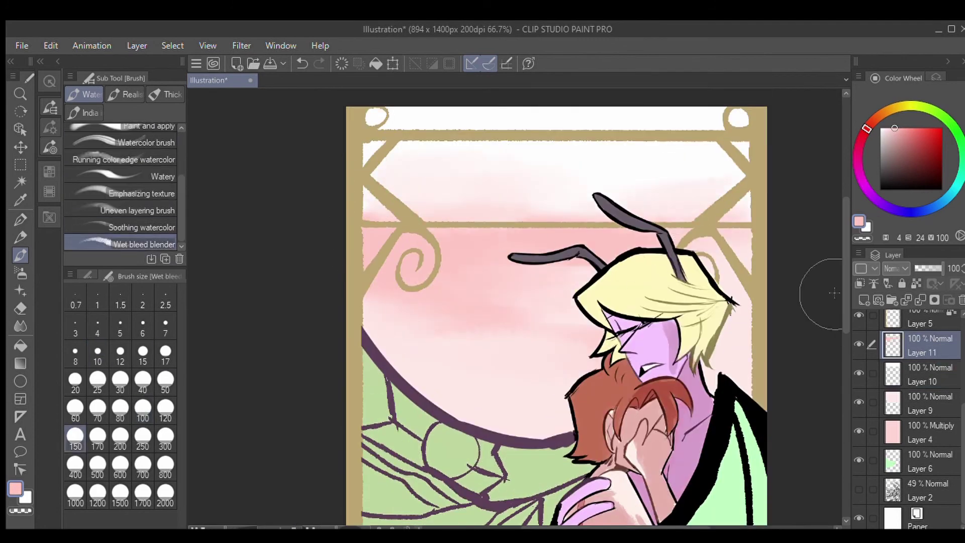
pyautogui.scroll(3, 857, 327)
# Step: Recolour the gold frame on Layer 5 to a muted dark brown
pyautogui.click(859, 398)
pyautogui.click(859, 398)
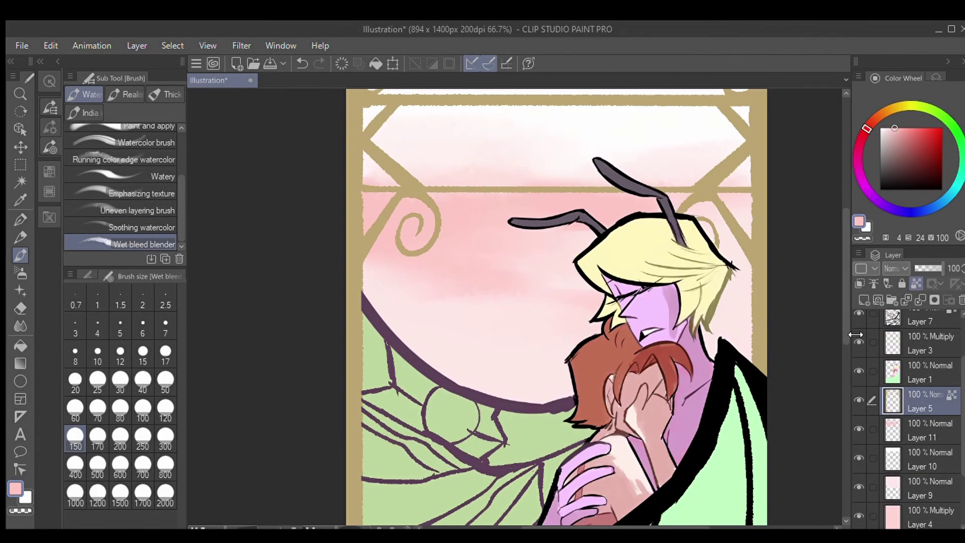
pyautogui.press('i')
pyautogui.hotkey('ctrl', '-')
pyautogui.click(395, 151)
pyautogui.scroll(-3, 546, 301)
pyautogui.scroll(3, 546, 301)
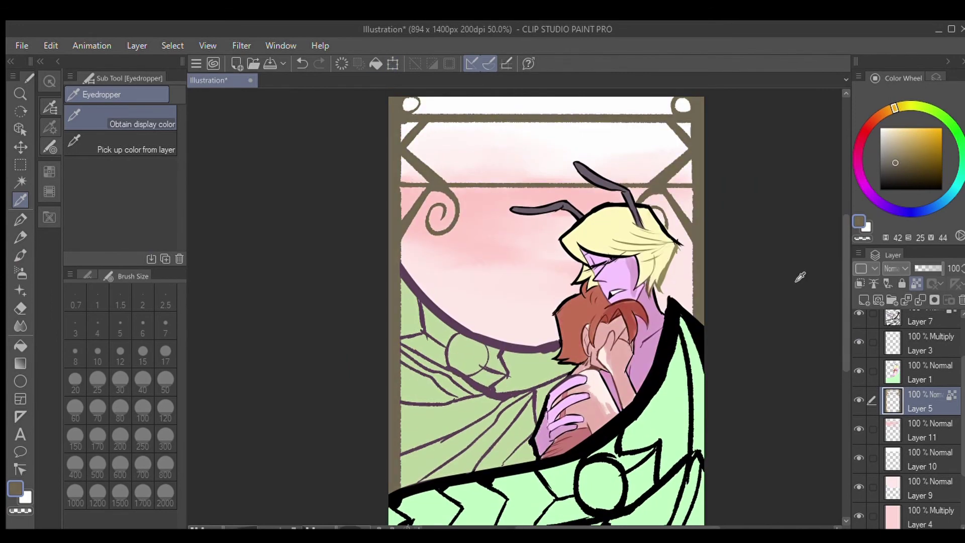
pyautogui.scroll(-2, 833, 328)
pyautogui.hotkey('ctrl', '+')
# Step: Try recolouring the black outlines of the front wing and hair dark brown on Layer 7 with Opaque watercolor at size 60
pyautogui.press('b')
pyautogui.scroll(2, 851, 384)
pyautogui.click(851, 383)
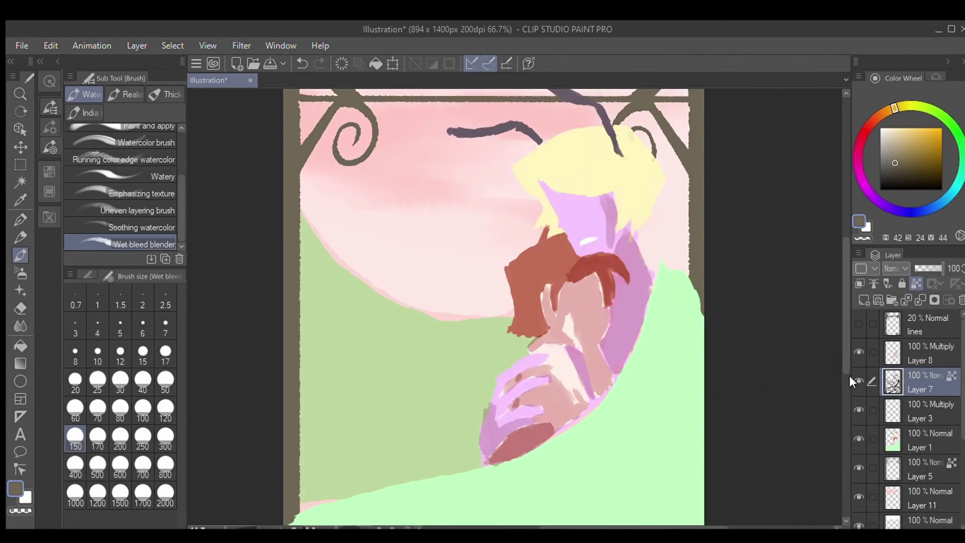
pyautogui.click(859, 381)
pyautogui.scroll(-3, 818, 361)
pyautogui.scroll(3, 121, 186)
pyautogui.click(144, 134)
pyautogui.hotkey('ctrl', '-')
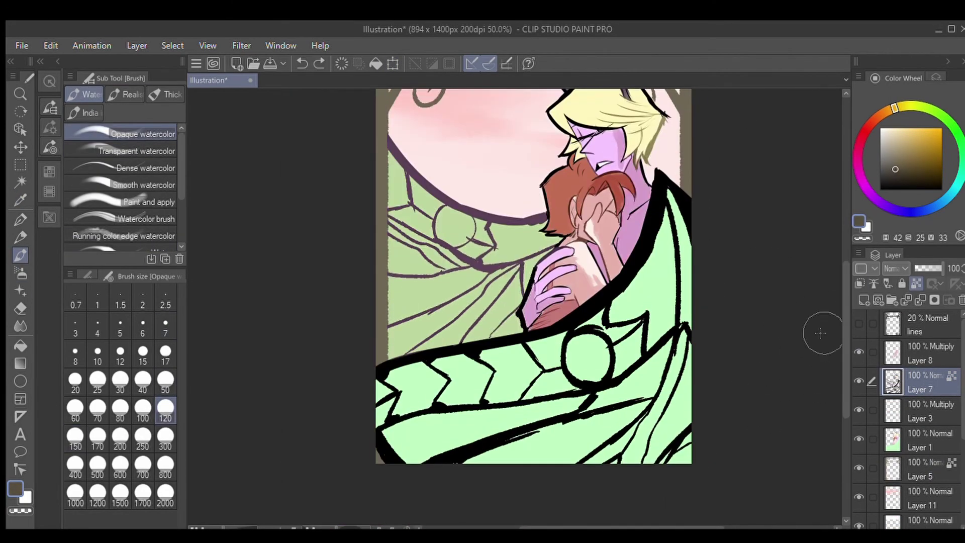
pyautogui.hotkey('ctrl', '+')
pyautogui.press('[')
pyautogui.press('[')
pyautogui.press('[')
pyautogui.press('[')
pyautogui.hotkey('ctrl', '-')
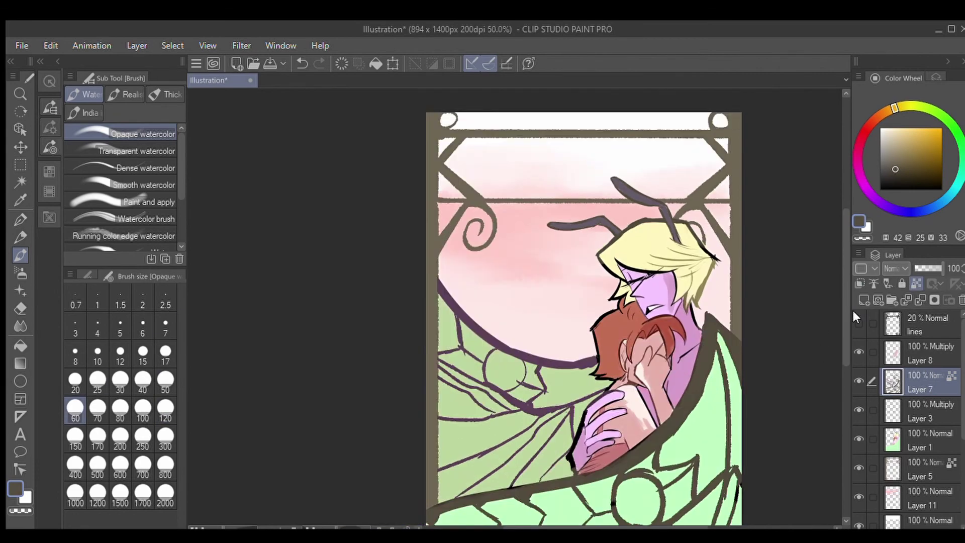
# Step: Undo the dark brown recolouring of the front wing and hair outlines
pyautogui.scroll(-2, 939, 391)
pyautogui.click(922, 428)
pyautogui.keyDown('alt'); pyautogui.click(460, 106); pyautogui.keyUp('alt')
pyautogui.hotkey('ctrl', 'z')
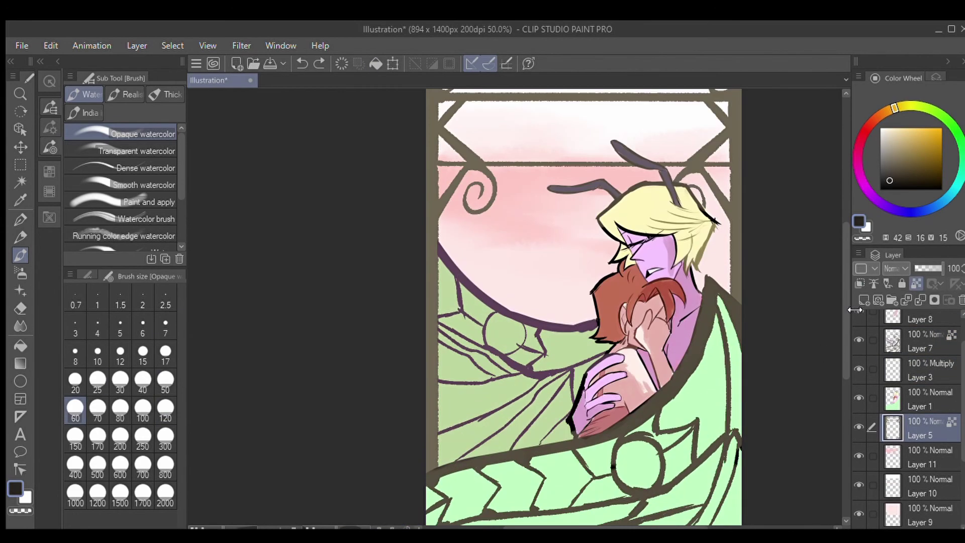
pyautogui.scroll(-2, 841, 318)
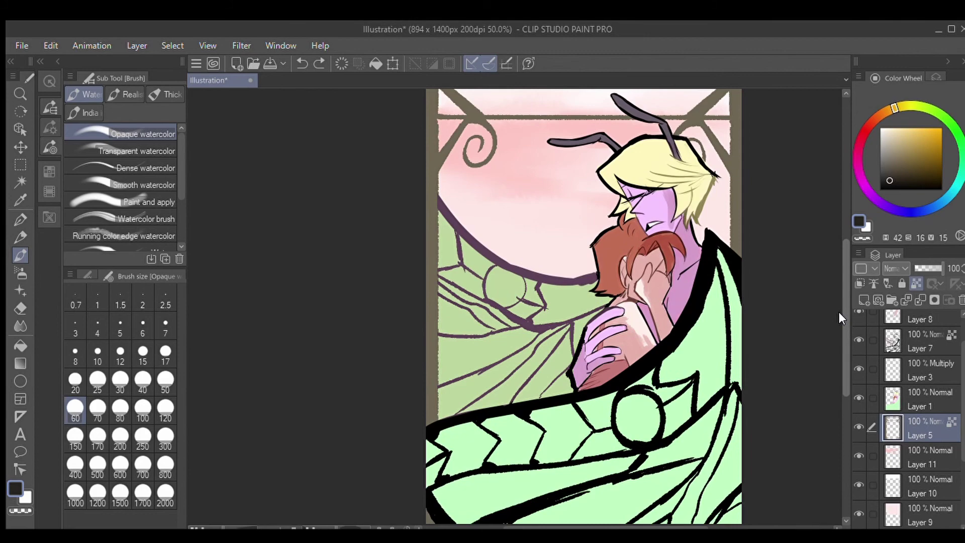
# Step: Paint the front wing on Layer 1 with green, purple, yellow and reddish-brown areas using Opaque watercolor at size 60
pyautogui.hscroll(2, 839, 313)
pyautogui.scroll(-2, 821, 308)
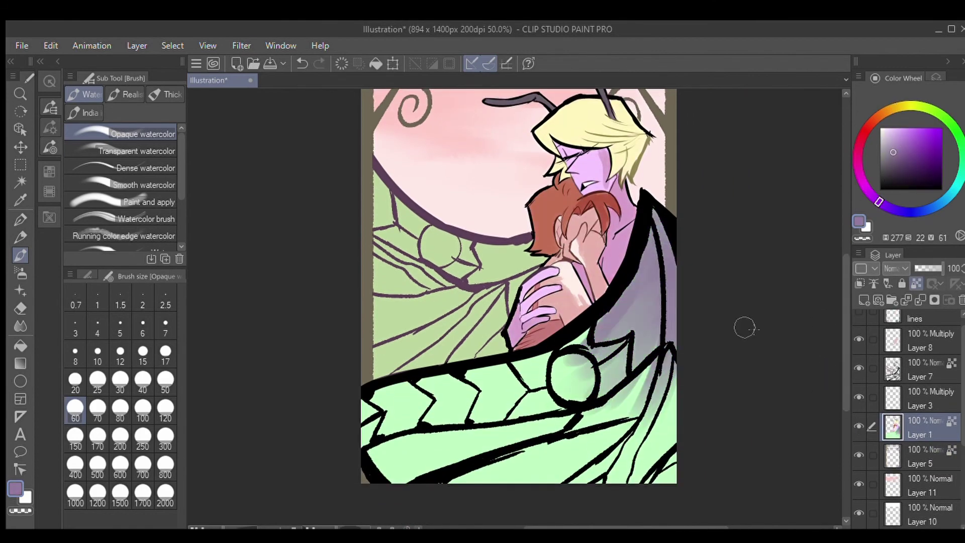
pyautogui.scroll(1, 657, 307)
pyautogui.keyDown('alt'); pyautogui.click(599, 206); pyautogui.keyUp('alt')
pyautogui.scroll(-2, 598, 206)
pyautogui.moveTo(378, 382)
pyautogui.mouseDown()
pyautogui.moveTo(503, 432)
pyautogui.moveTo(654, 442)
pyautogui.mouseUp()
pyautogui.moveTo(382, 362); pyautogui.dragTo(641, 472)
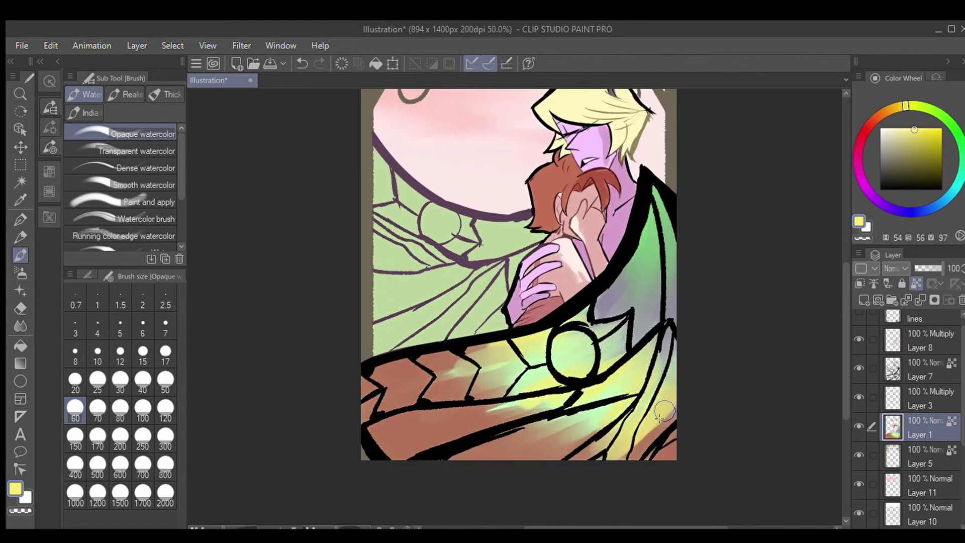
# Step: Blend the front wing's green, yellow and reddish-brown areas with the Wet bleed blender at size 150
pyautogui.scroll(1, 215, 313)
pyautogui.scroll(-3, 121, 201)
pyautogui.click(144, 245)
pyautogui.click(75, 436)
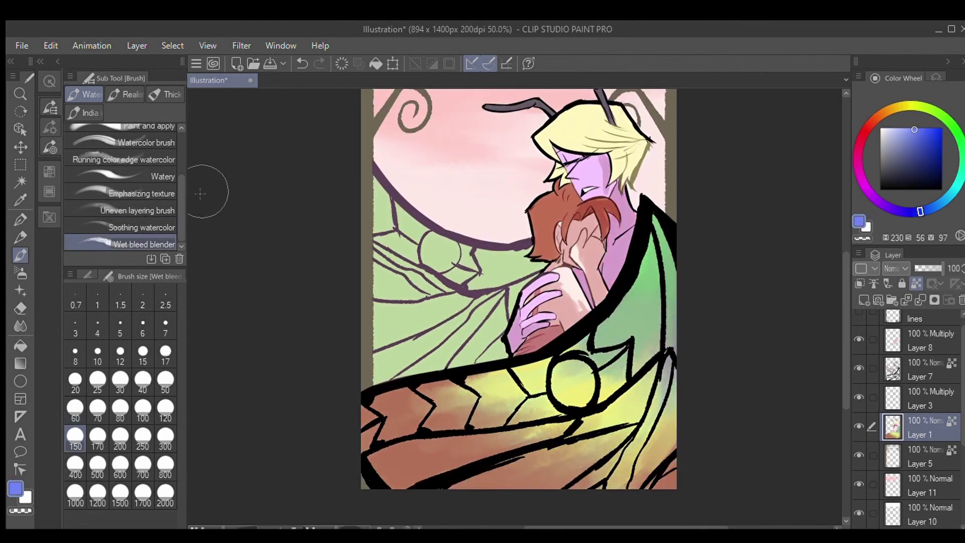
# Step: Add blue between the front wing's green and yellow areas and blend it in with the Wet bleed blender at size 50
pyautogui.moveTo(603, 336); pyautogui.dragTo(649, 397)
pyautogui.press('[')
pyautogui.press('[')
pyautogui.press('[')
pyautogui.press('[')
pyautogui.press('[')
pyautogui.press('[')
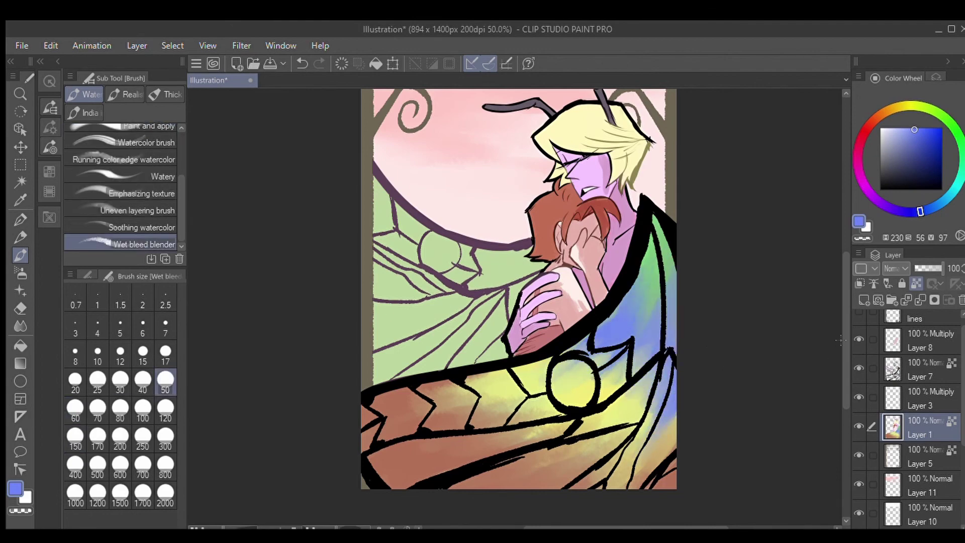
# Step: Repaint the front wing's reddish-brown areas coral pink and its blue areas light blue with size 60 Opaque watercolor, blending them with the Wet bleed blender
pyautogui.scroll(1, 841, 340)
pyautogui.keyDown('alt'); pyautogui.click(397, 151); pyautogui.keyUp('alt')
pyautogui.scroll(3, 121, 201)
pyautogui.click(143, 133)
pyautogui.click(76, 407)
pyautogui.moveTo(372, 452); pyautogui.dragTo(623, 479)
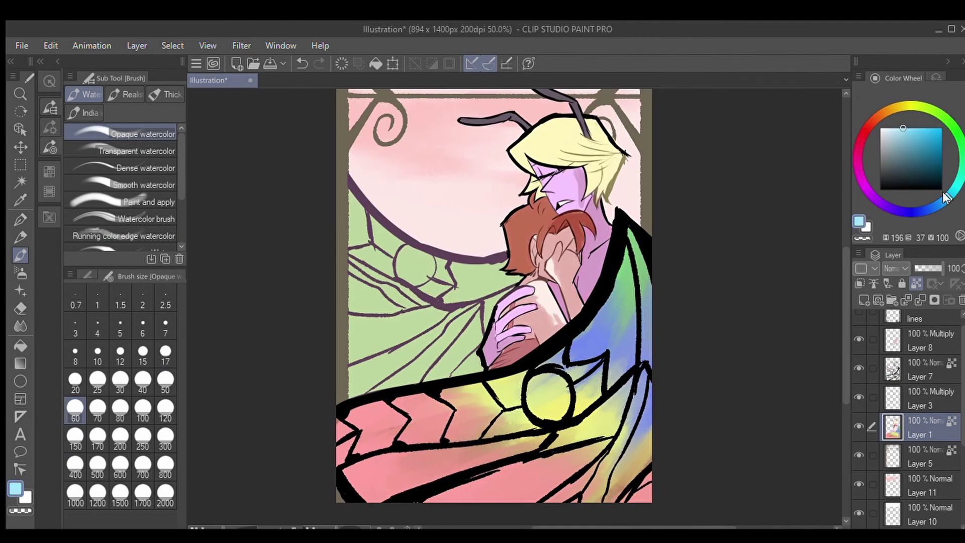
pyautogui.moveTo(649, 322); pyautogui.dragTo(573, 377)
pyautogui.press('.')
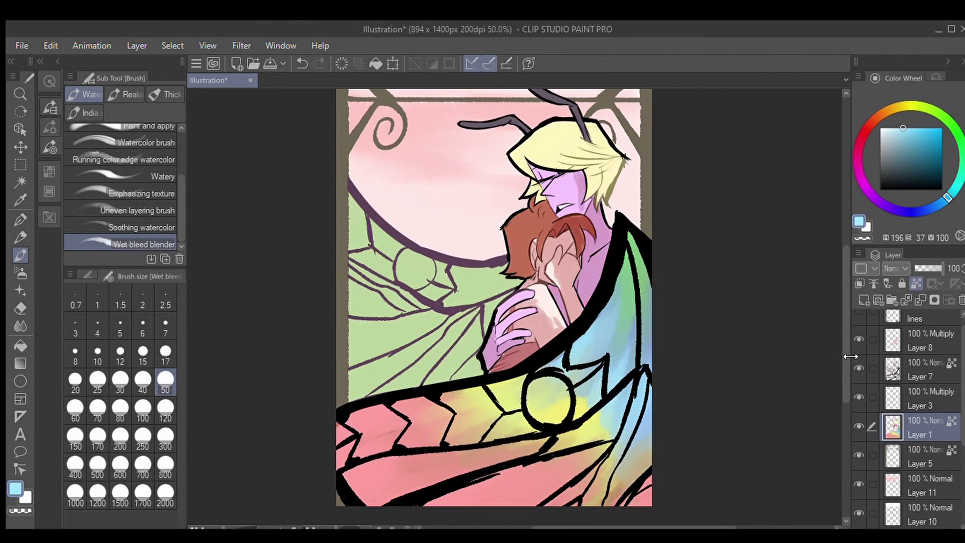